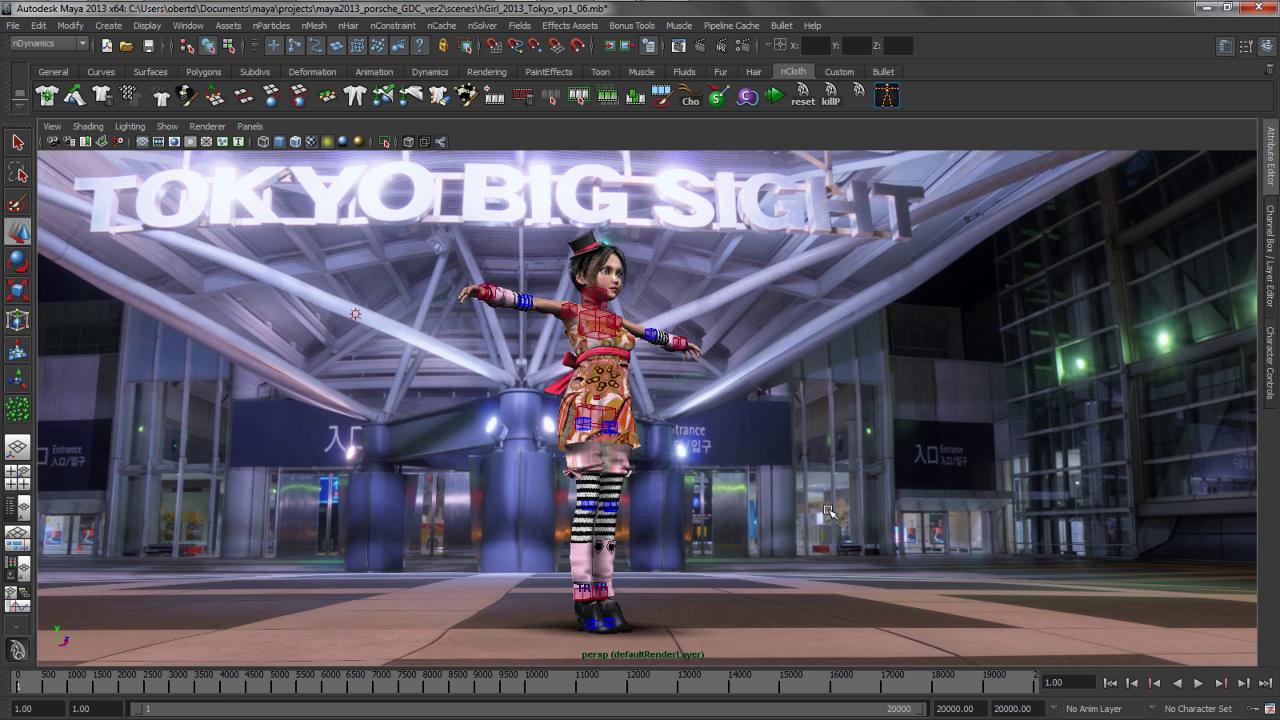
Select the HairMaker object on the girl's head and create dynamic ponytail hair from it
{"action": "right_click_drag", "start_coordinate": [570, 406], "coordinate": [665, 543], "text": "alt"}
{"action": "left_click_drag", "start_coordinate": [665, 543], "coordinate": [768, 542], "text": "alt"}
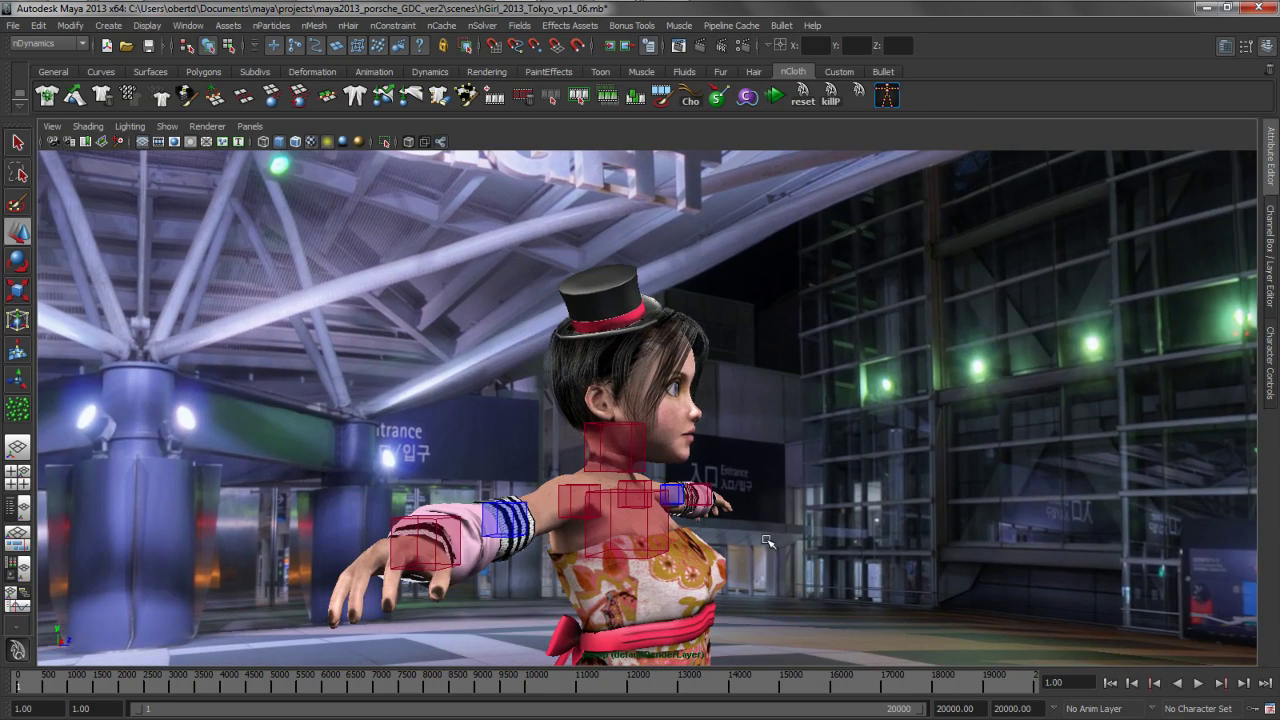
{"action": "left_click_drag", "start_coordinate": [560, 374], "coordinate": [730, 262]}
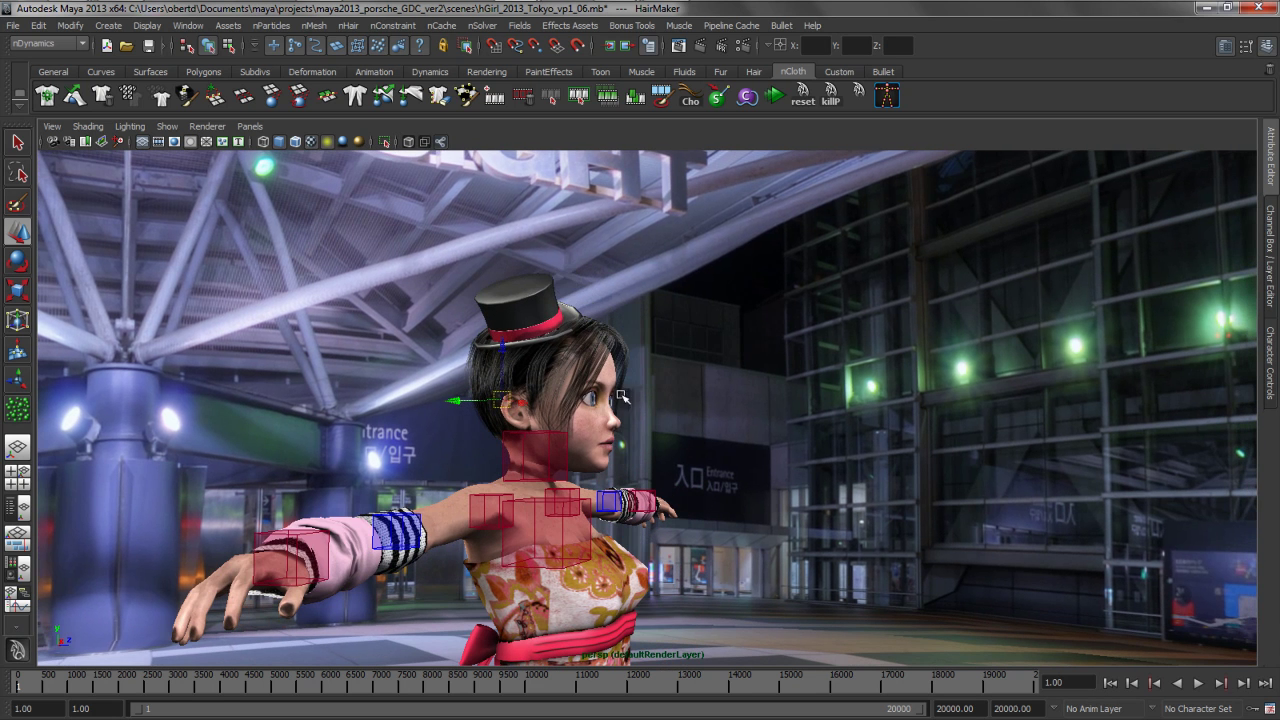
{"action": "key", "text": "space"}
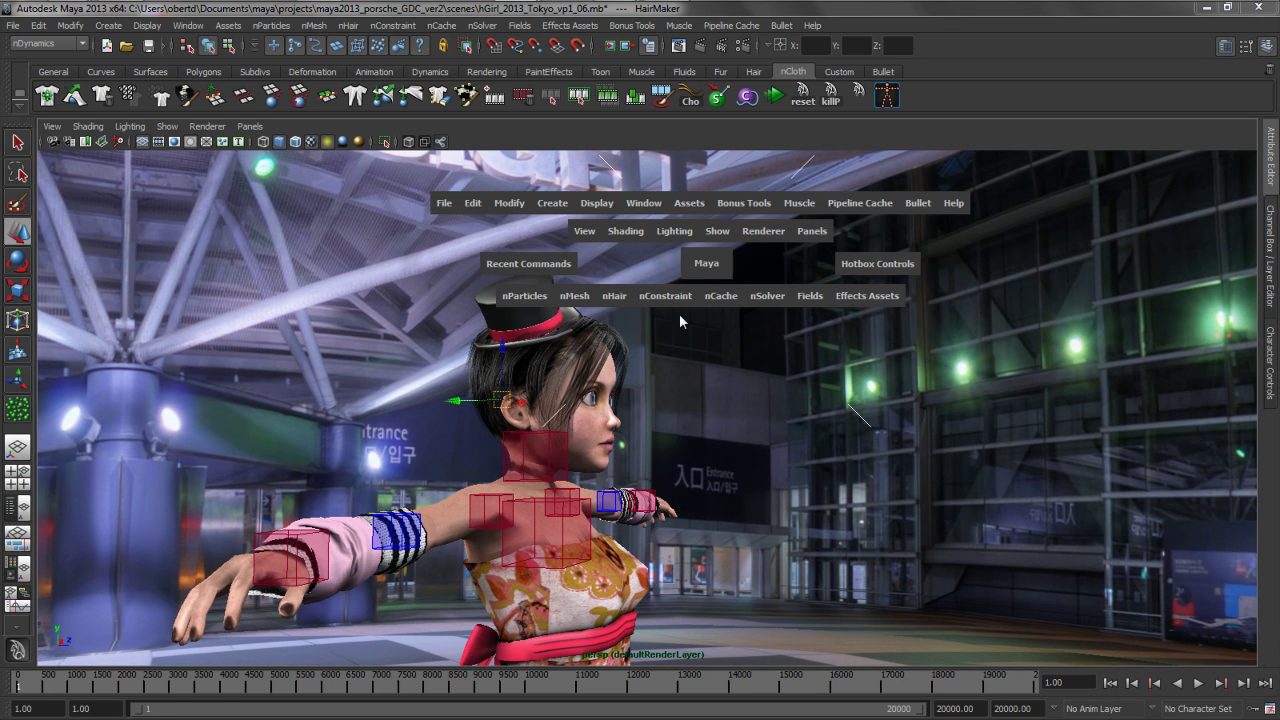
{"action": "left_click", "coordinate": [611, 297]}
{"action": "left_click", "coordinate": [629, 320]}
Play the simulation and orbit around the character to watch the ponytail swing down
{"action": "left_click", "coordinate": [770, 97]}
{"action": "left_click_drag", "start_coordinate": [823, 286], "coordinate": [850, 364], "text": "alt"}
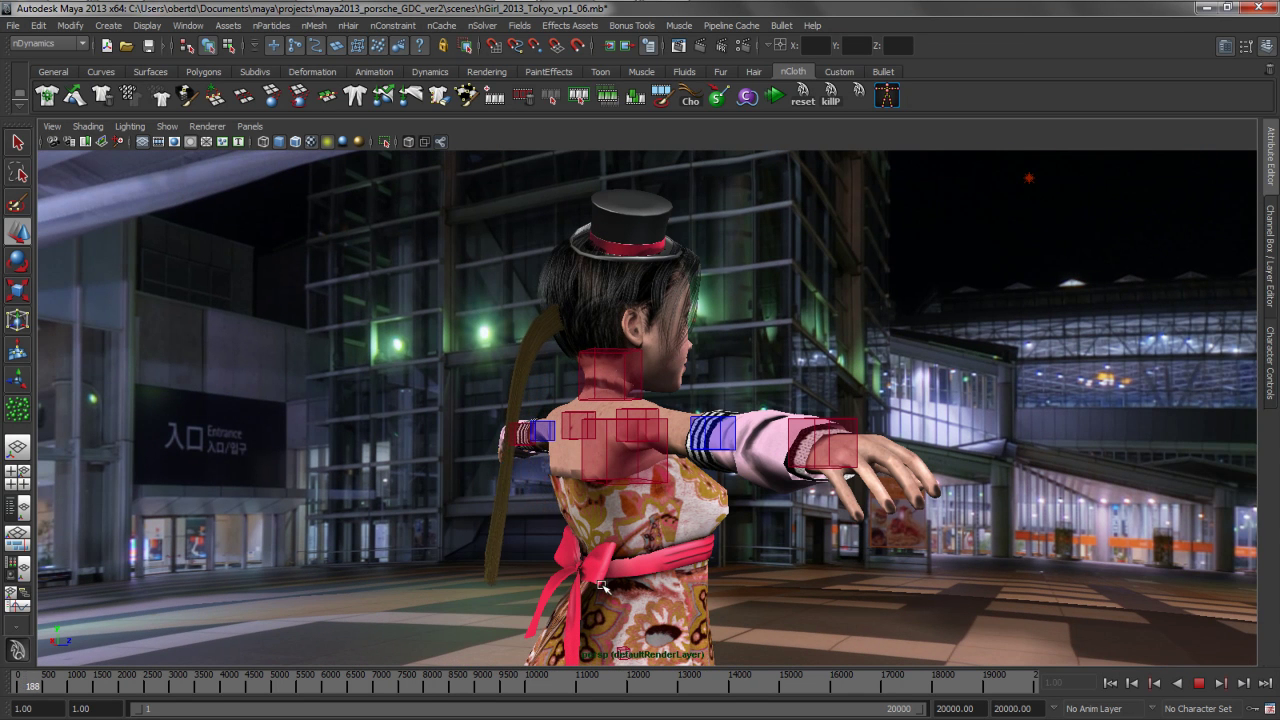
{"action": "left_click_drag", "start_coordinate": [603, 586], "coordinate": [510, 450], "text": "alt"}
{"action": "left_click_drag", "start_coordinate": [497, 372], "coordinate": [500, 364], "text": "alt"}
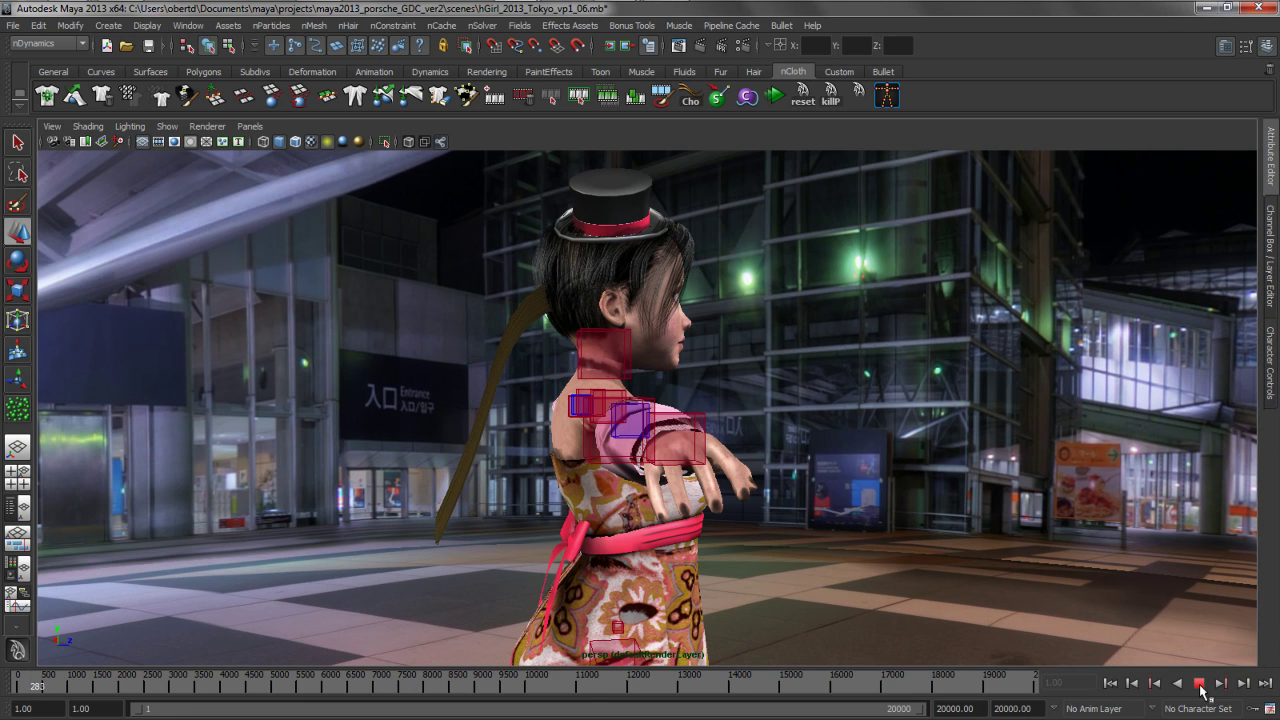
Rewind, make body_arms a passive collider, and replay the hair simulation from frame 1
{"action": "left_click", "coordinate": [1201, 690]}
{"action": "left_click", "coordinate": [1110, 683]}
{"action": "left_click", "coordinate": [700, 570]}
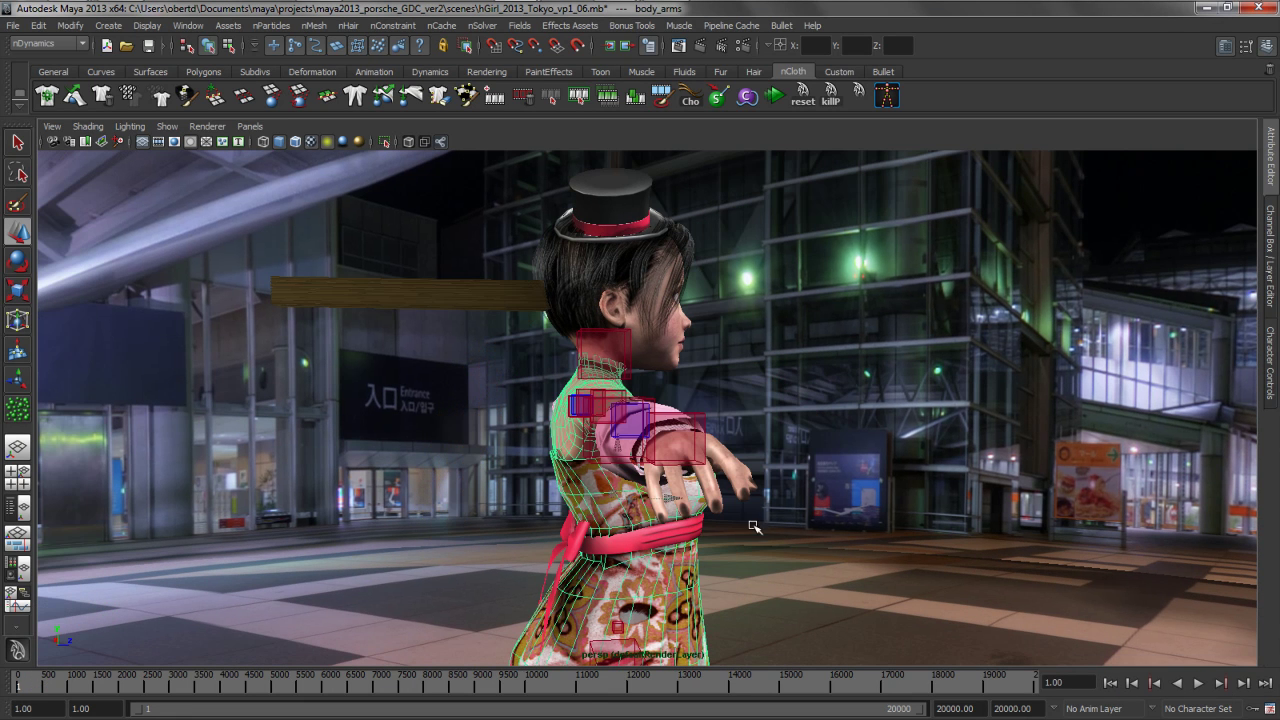
{"action": "left_click_drag", "start_coordinate": [538, 287], "coordinate": [440, 285], "text": "alt"}
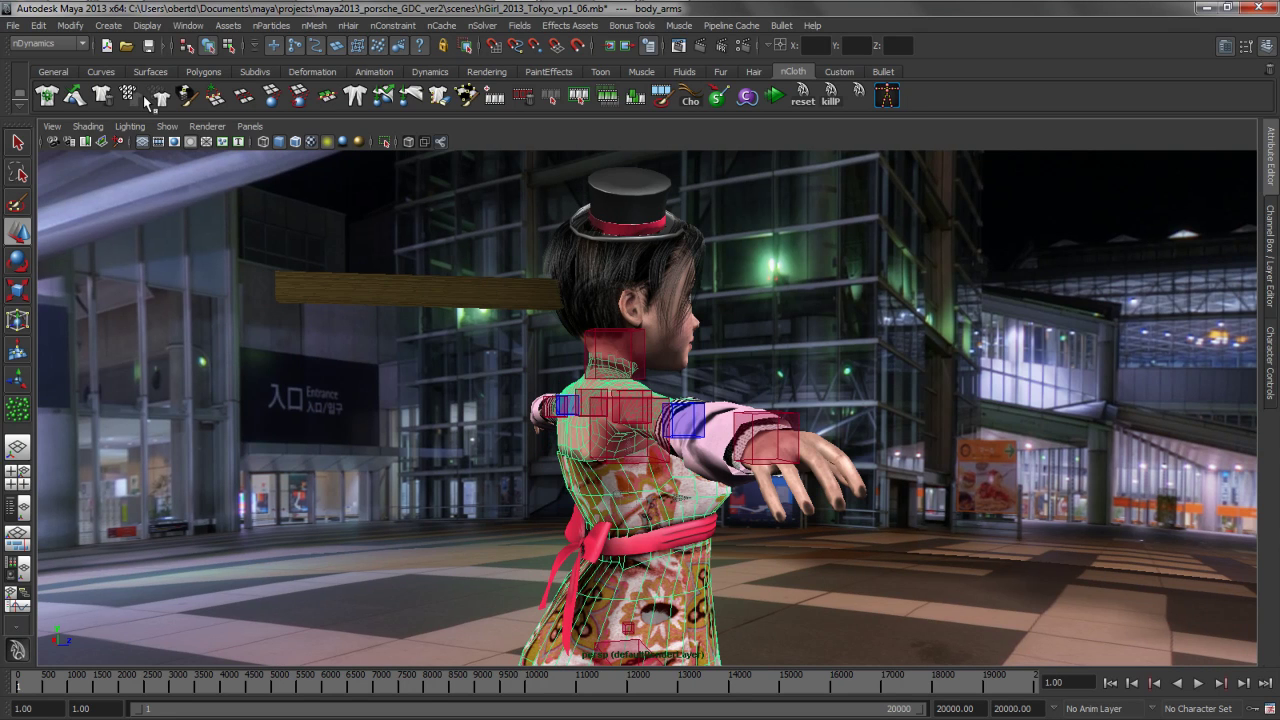
{"action": "left_click", "coordinate": [75, 97]}
{"action": "middle_click_drag", "start_coordinate": [788, 381], "coordinate": [731, 366], "text": "alt"}
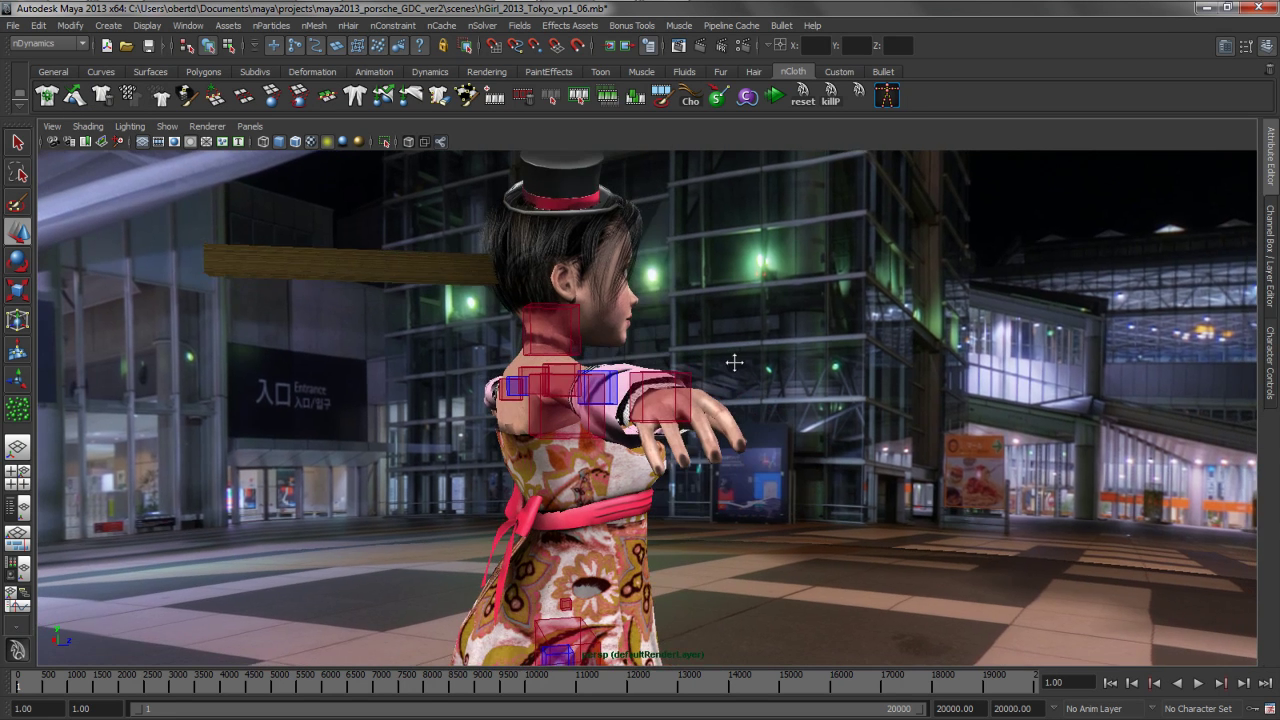
{"action": "left_click", "coordinate": [778, 96]}
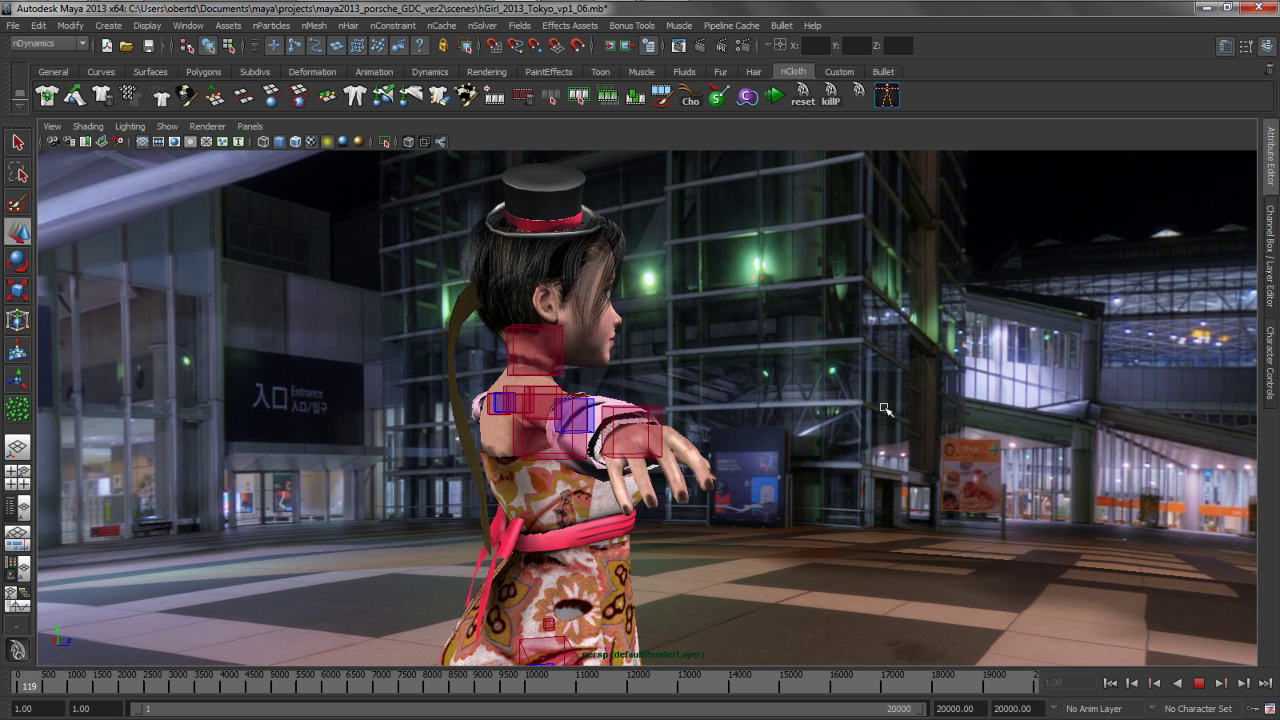
Open hairSystemShape1 in the Attribute Editor and scroll to its Collisions section
{"action": "key", "text": "ctrl+a"}
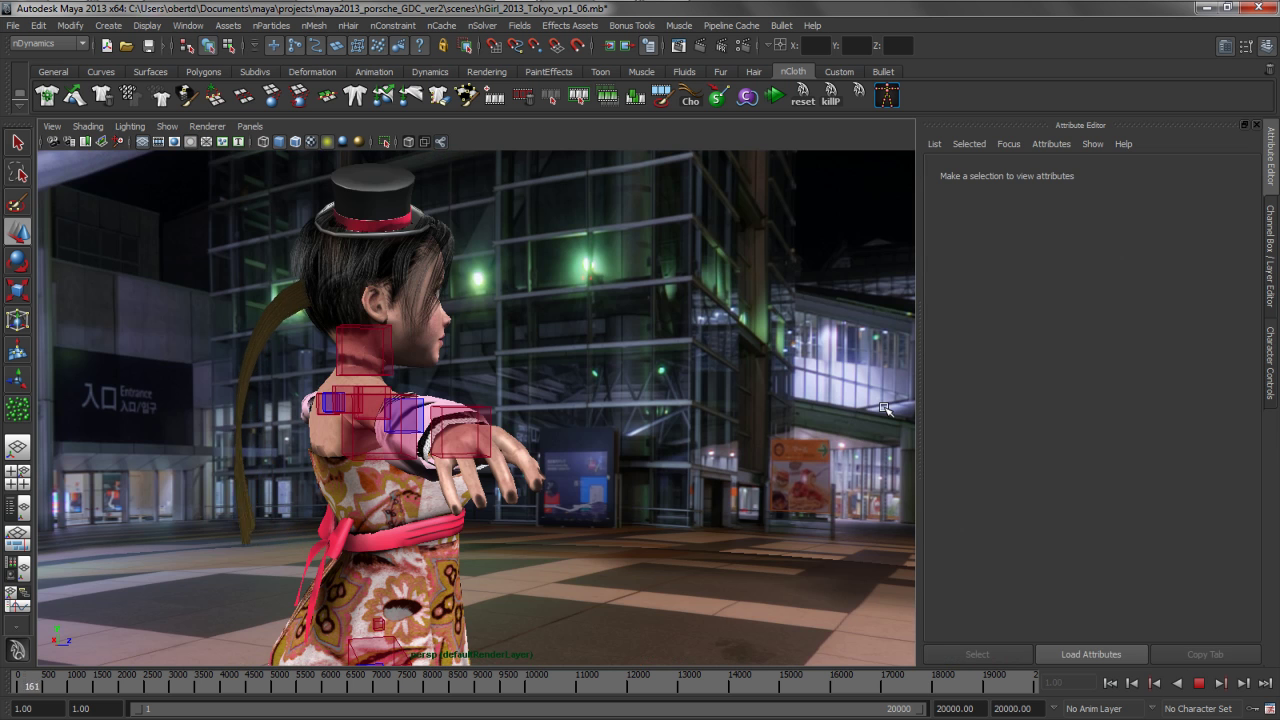
{"action": "middle_click_drag", "start_coordinate": [612, 418], "coordinate": [658, 416], "text": "alt"}
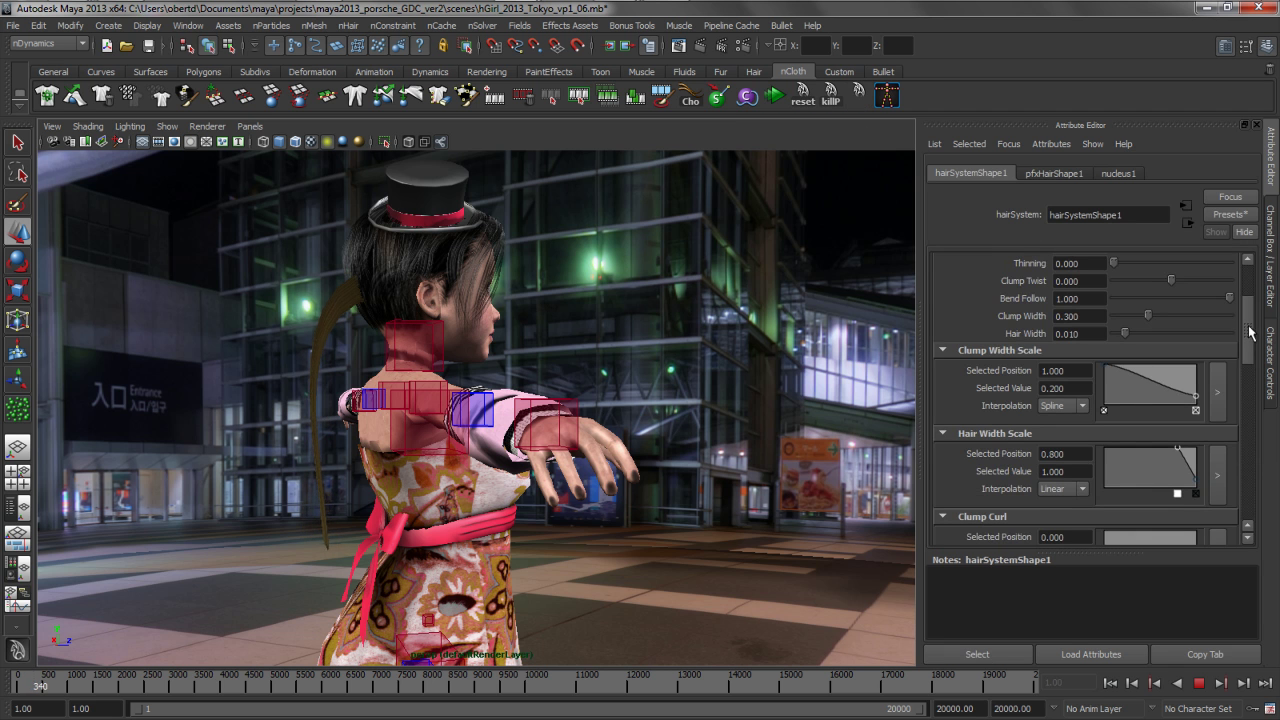
{"action": "scroll", "coordinate": [1243, 393], "scroll_direction": "down", "scroll_amount": 5}
{"action": "scroll", "coordinate": [1235, 425], "scroll_direction": "down", "scroll_amount": 5}
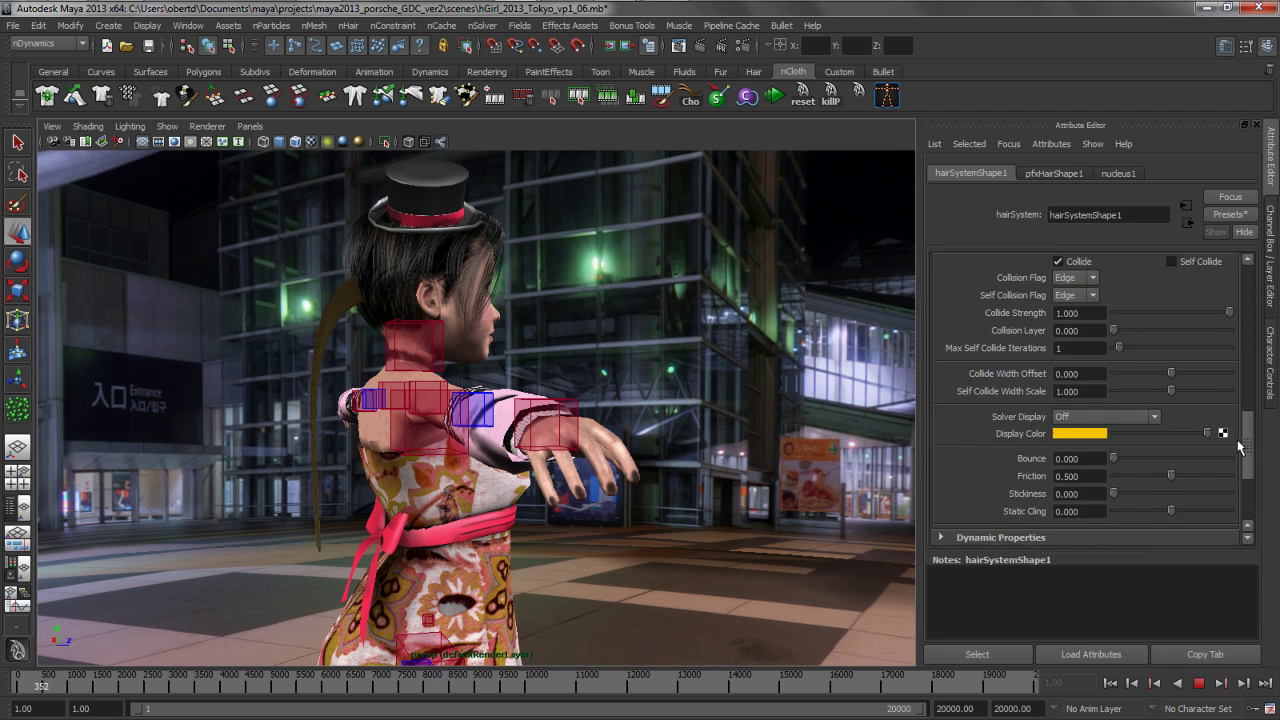
{"action": "scroll", "coordinate": [1238, 445], "scroll_direction": "up", "scroll_amount": 2}
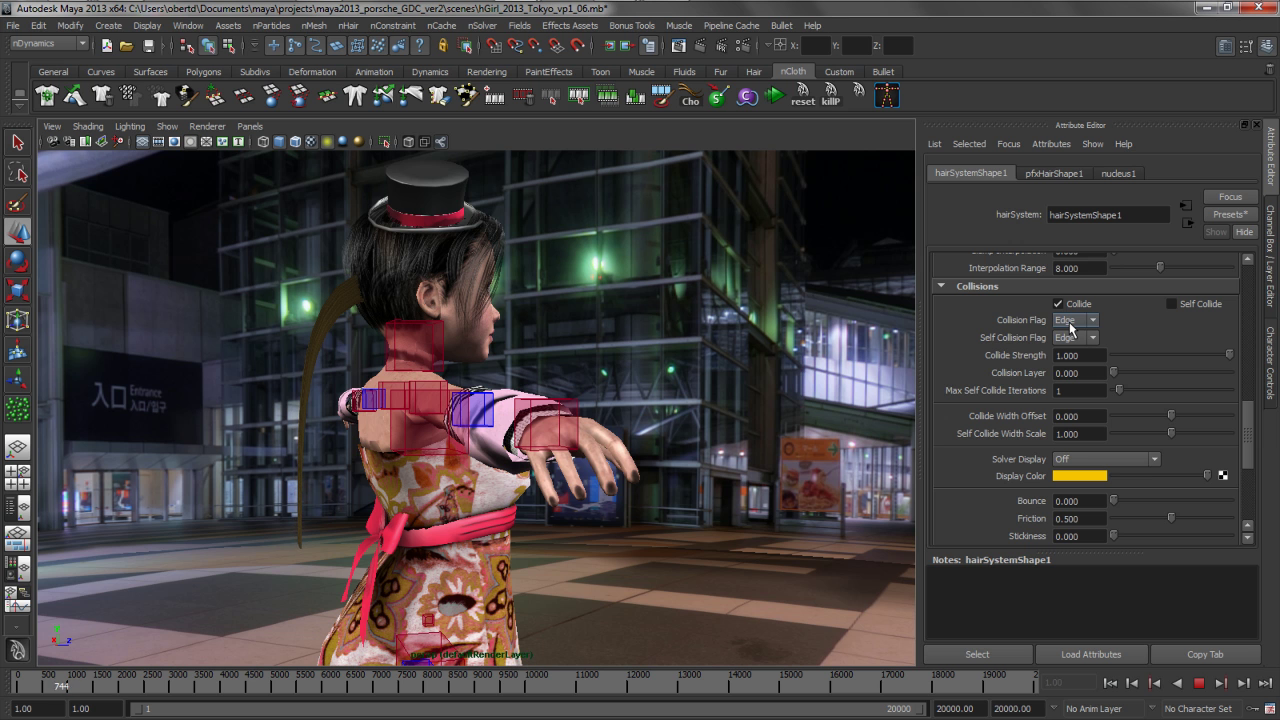
Enable Self Collide and switch Solver Display to Collision Thickness, then back to Off
{"action": "left_click", "coordinate": [1172, 304]}
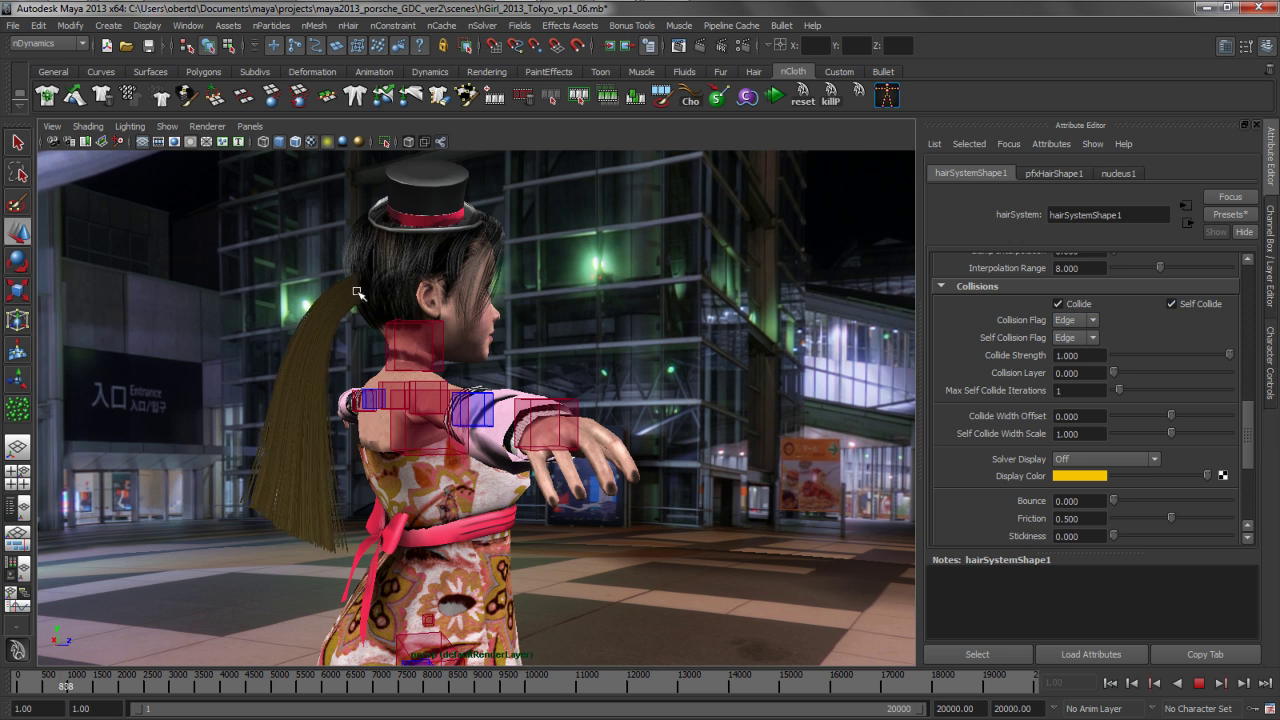
{"action": "left_click", "coordinate": [1125, 459]}
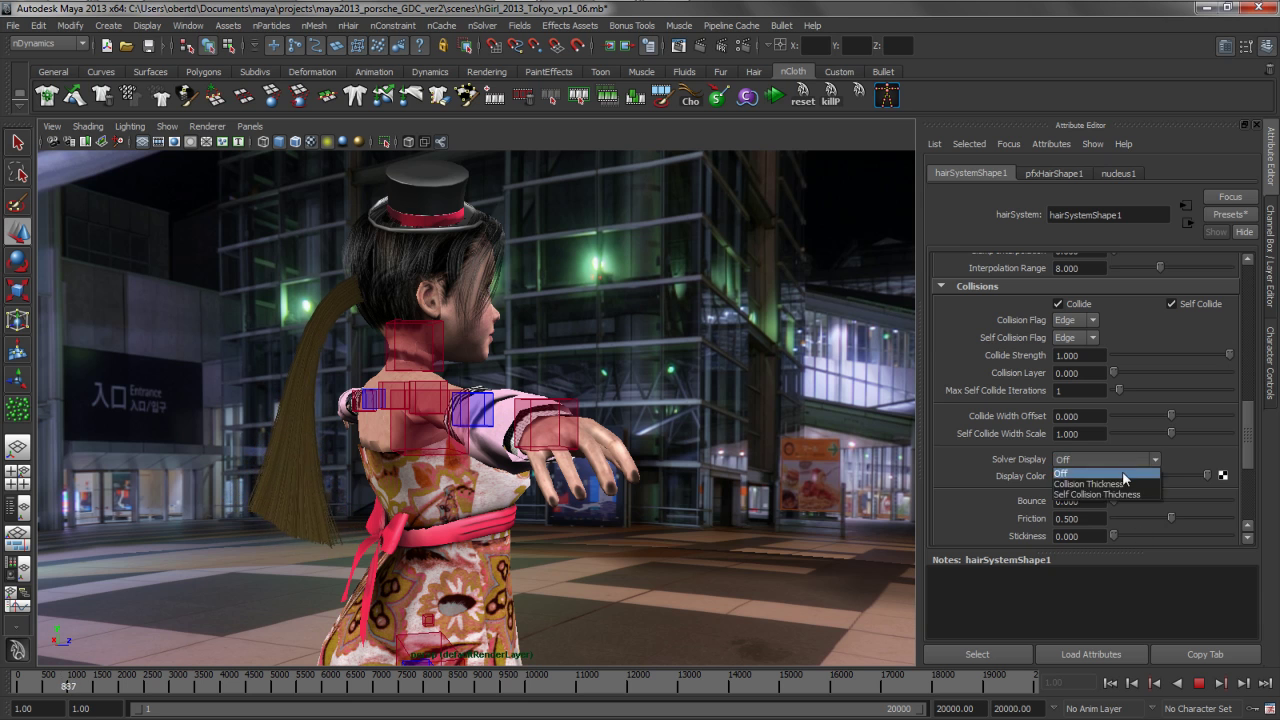
{"action": "left_click", "coordinate": [1120, 485]}
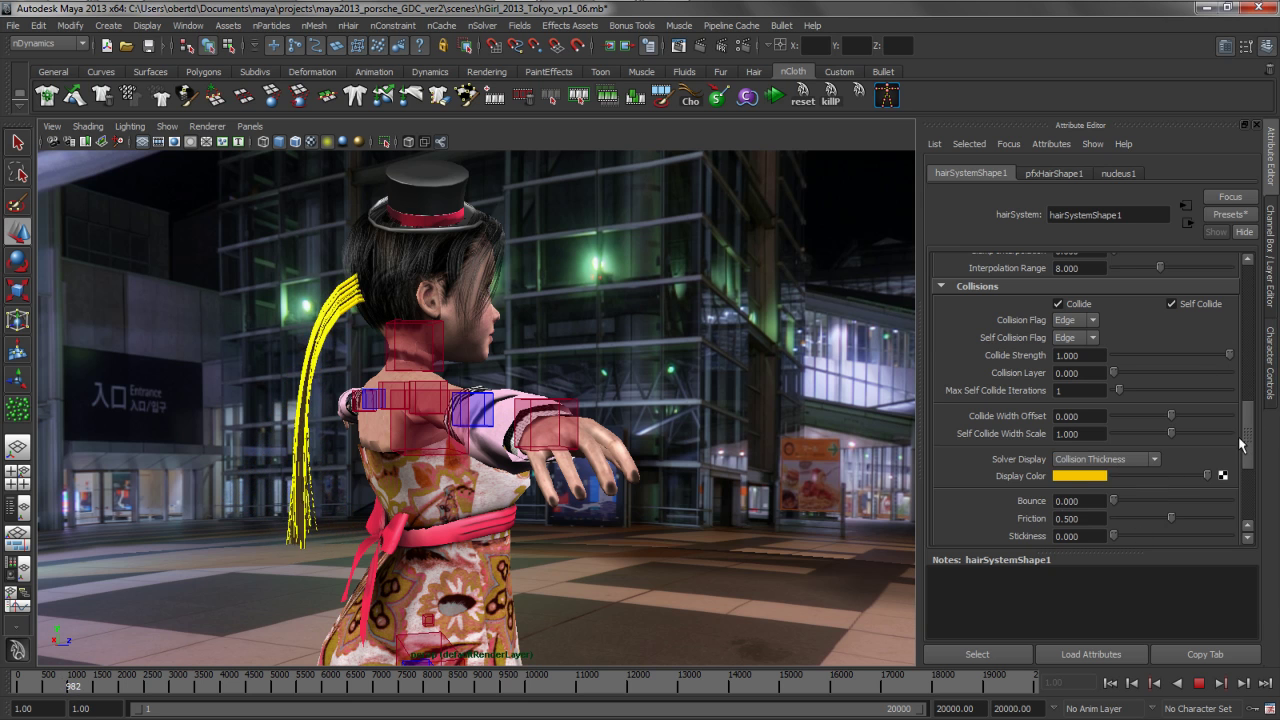
{"action": "left_click", "coordinate": [1084, 460]}
{"action": "left_click", "coordinate": [1068, 473]}
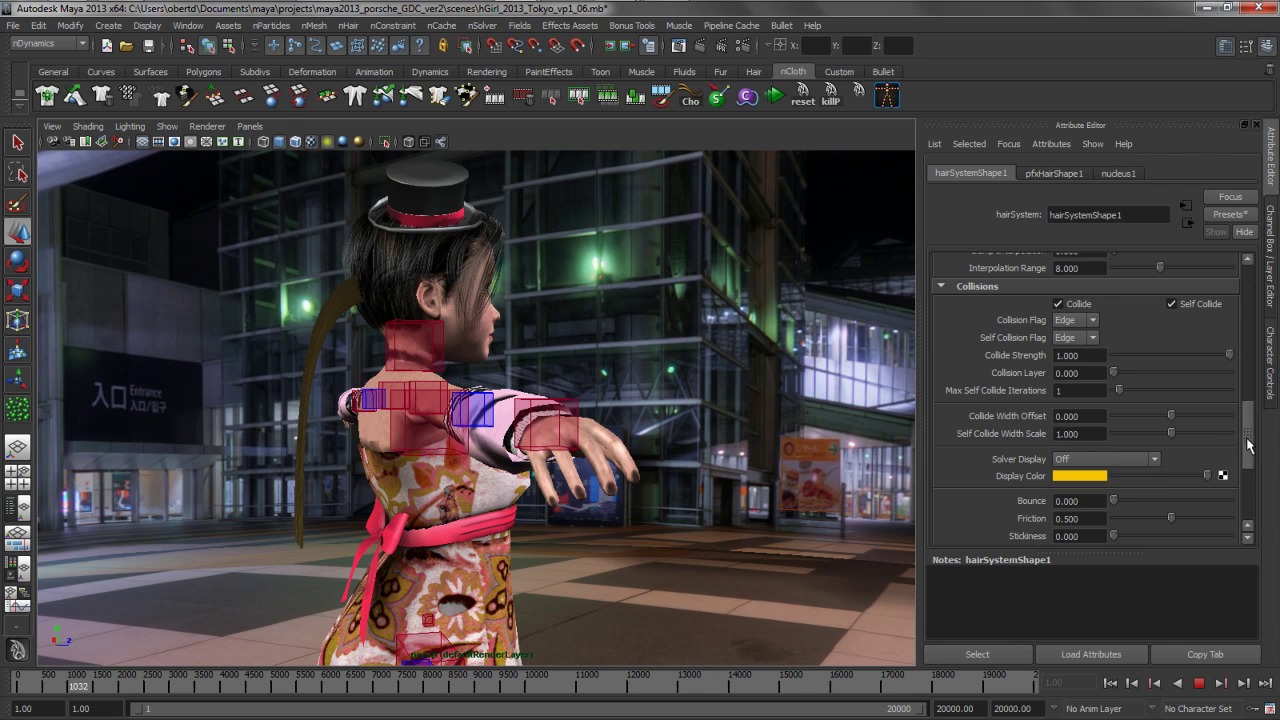
{"action": "left_click_drag", "start_coordinate": [1248, 445], "coordinate": [1217, 338]}
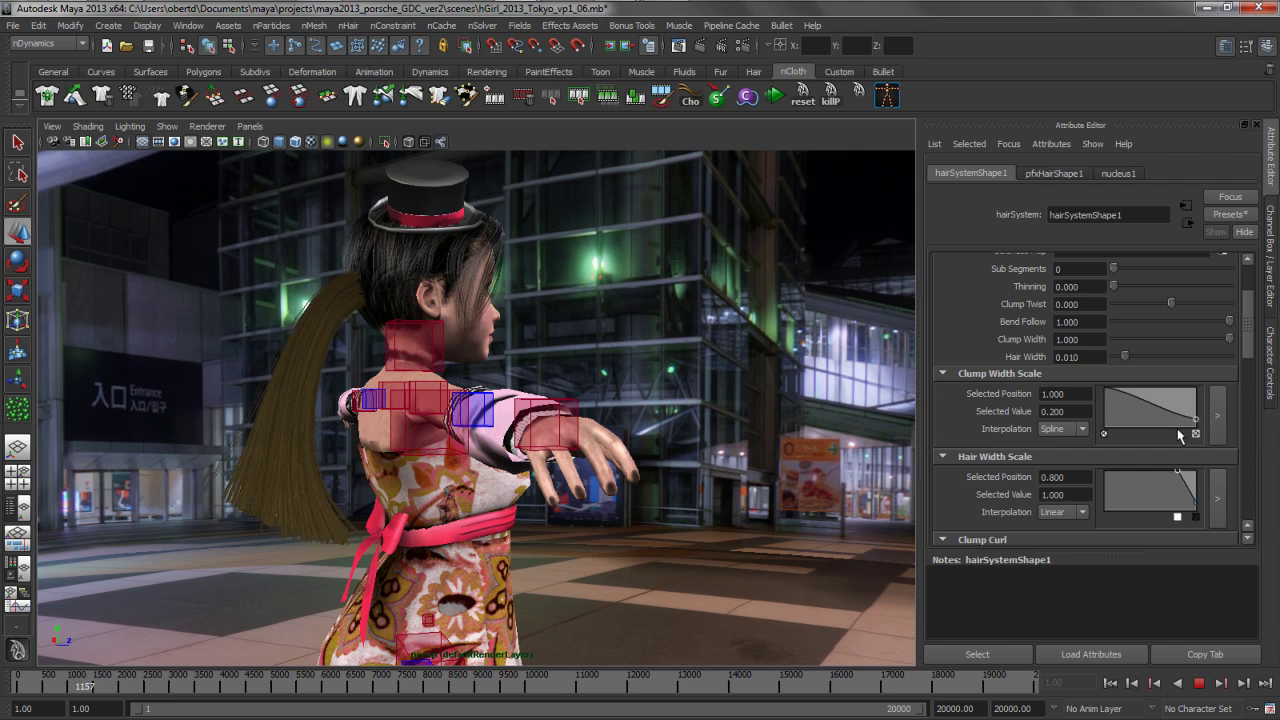
Shape the Clump Width Scale ramp into a plateau that drops to 0.2 at position 1
{"action": "left_click", "coordinate": [1105, 394]}
{"action": "left_click_drag", "start_coordinate": [1104, 428], "coordinate": [1107, 427]}
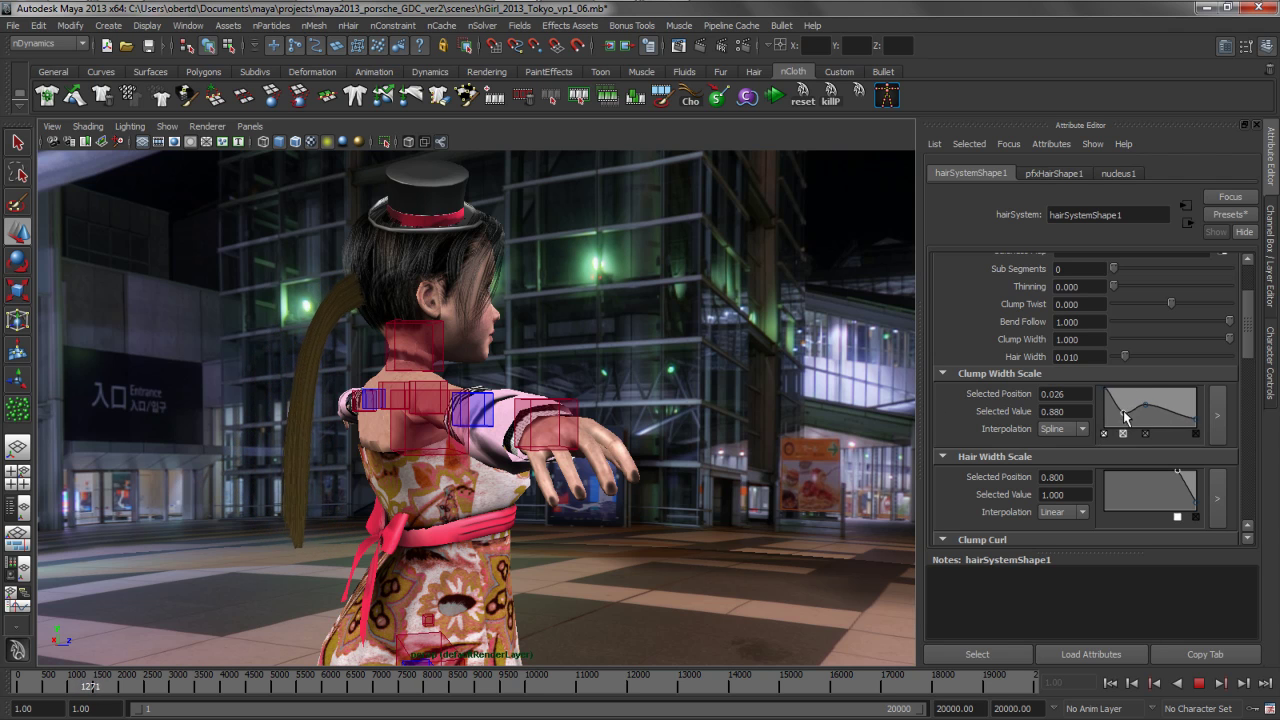
{"action": "left_click", "coordinate": [1104, 400]}
{"action": "left_click_drag", "start_coordinate": [1124, 409], "coordinate": [1177, 391]}
{"action": "left_click", "coordinate": [1163, 394]}
{"action": "left_click", "coordinate": [1196, 425]}
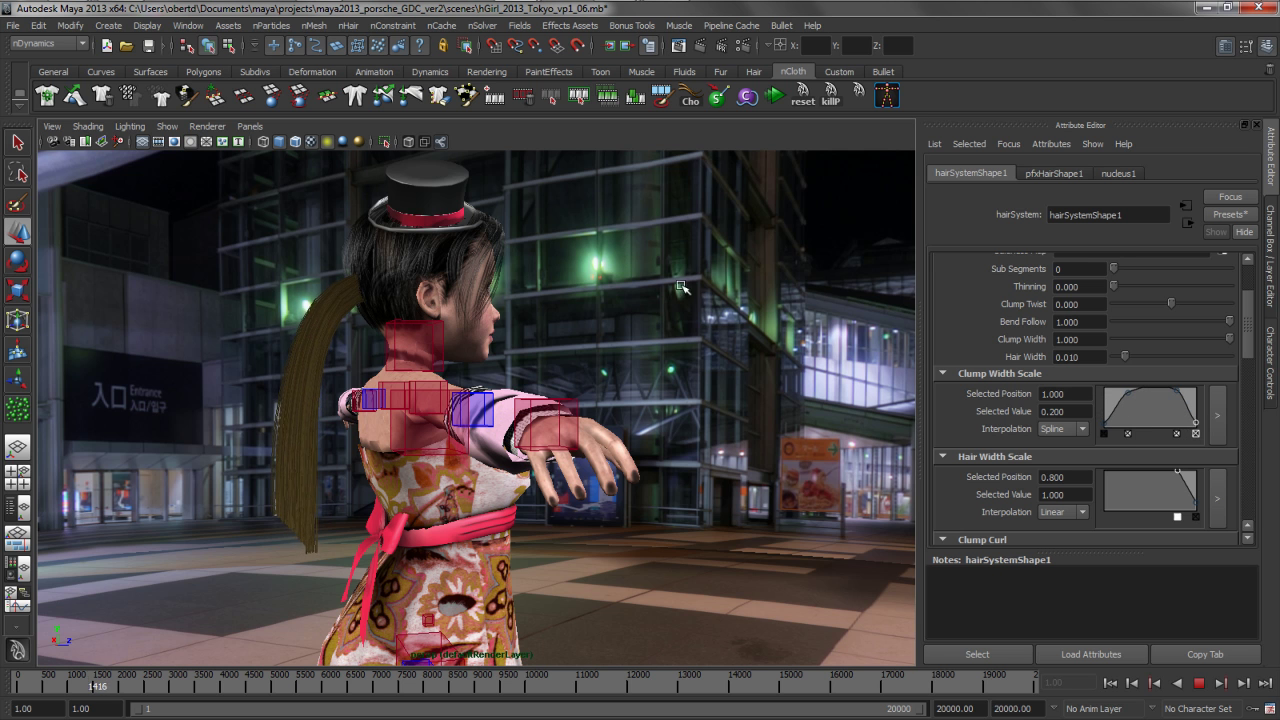
{"action": "left_click_drag", "start_coordinate": [684, 288], "coordinate": [706, 288], "text": "alt"}
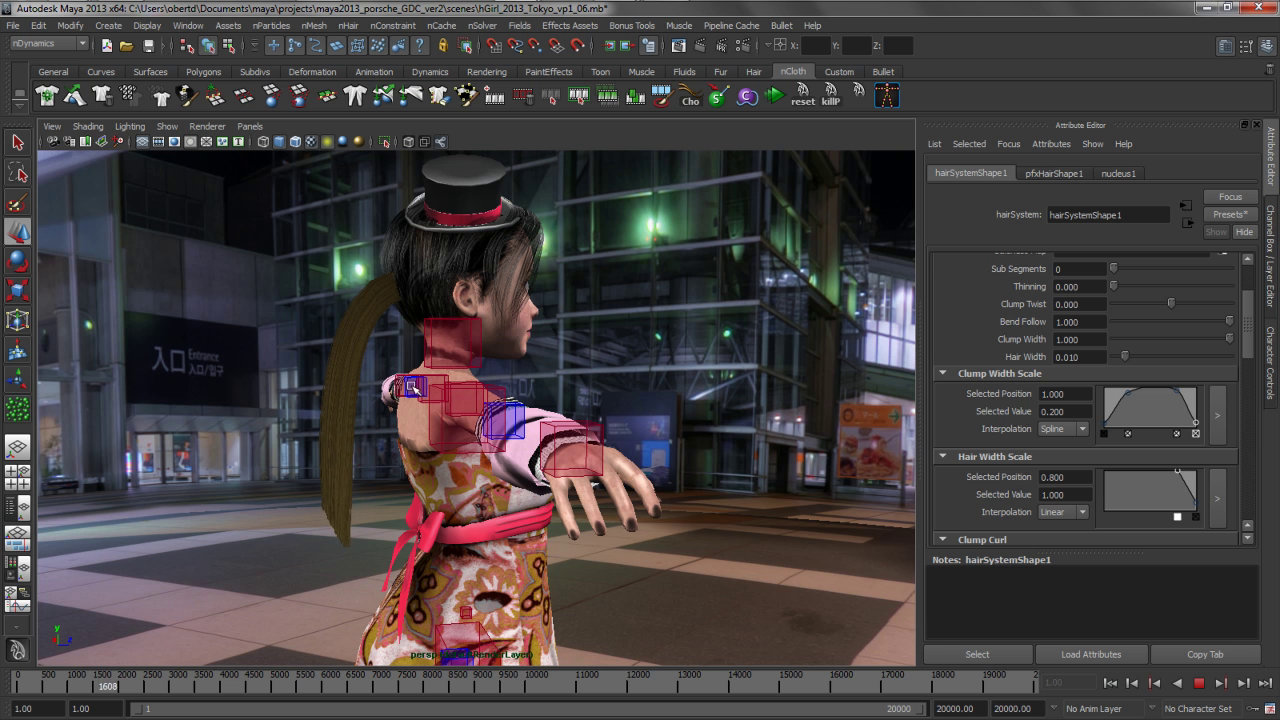
Apply the hairSystemShape_Black preset to the hair, then stop and rewind playback
{"action": "left_click", "coordinate": [1231, 224]}
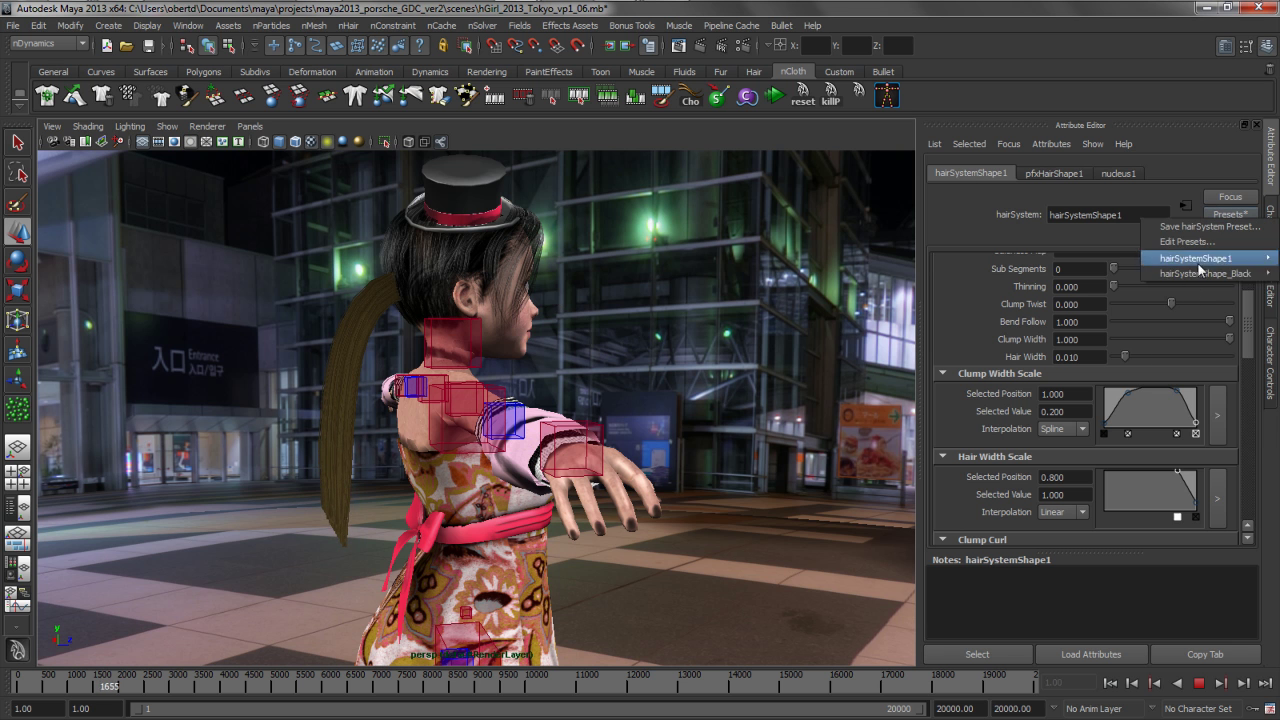
{"action": "mouse_move", "coordinate": [1201, 274]}
{"action": "left_click", "coordinate": [1091, 278]}
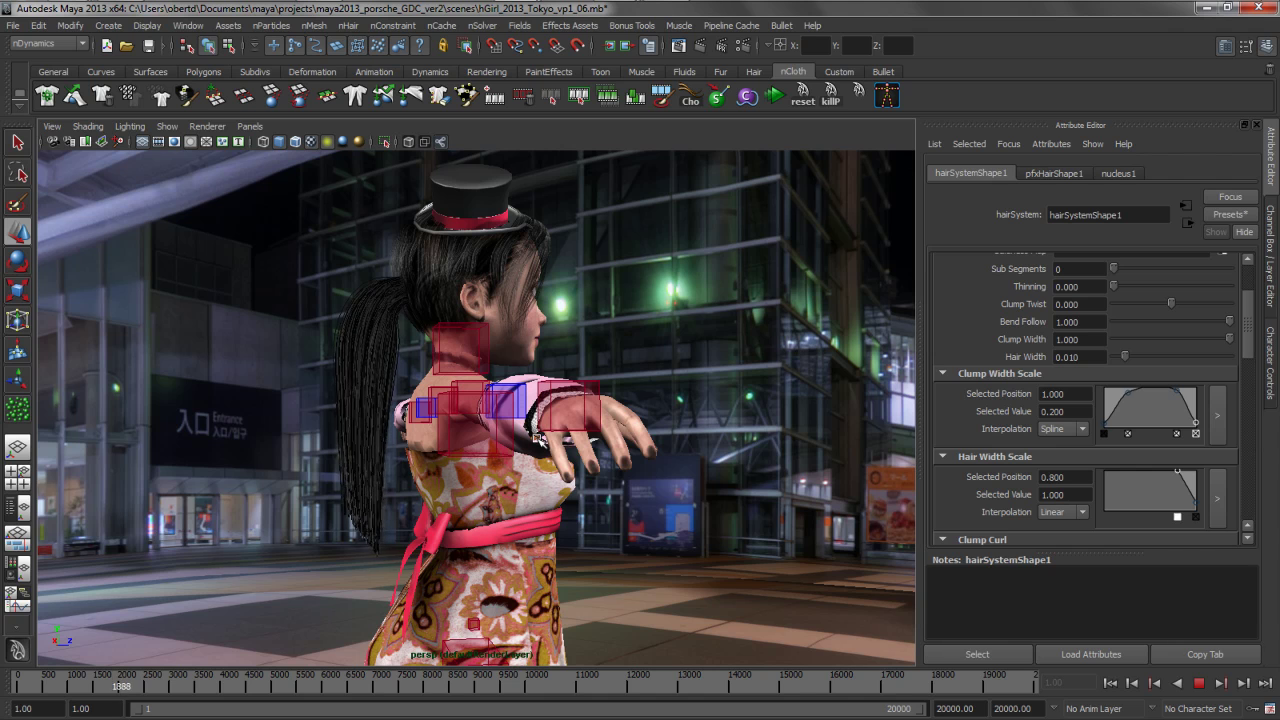
{"action": "left_click", "coordinate": [1198, 686]}
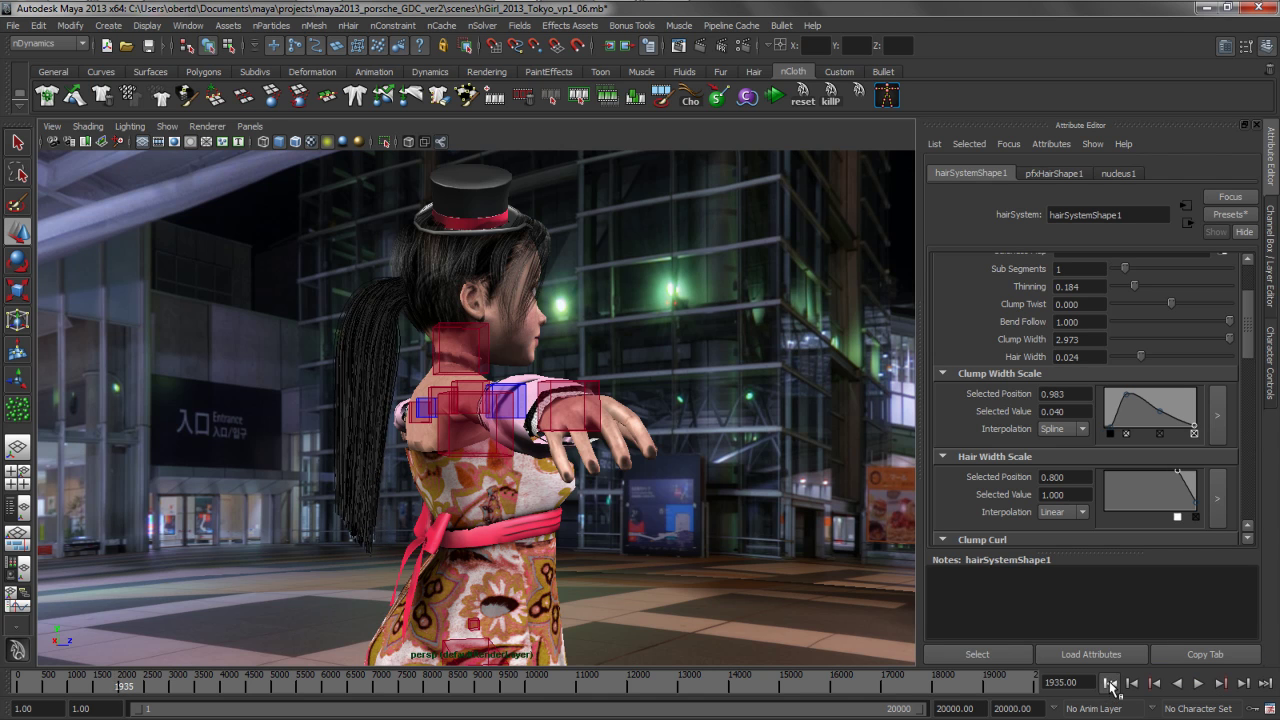
{"action": "left_click", "coordinate": [1110, 683]}
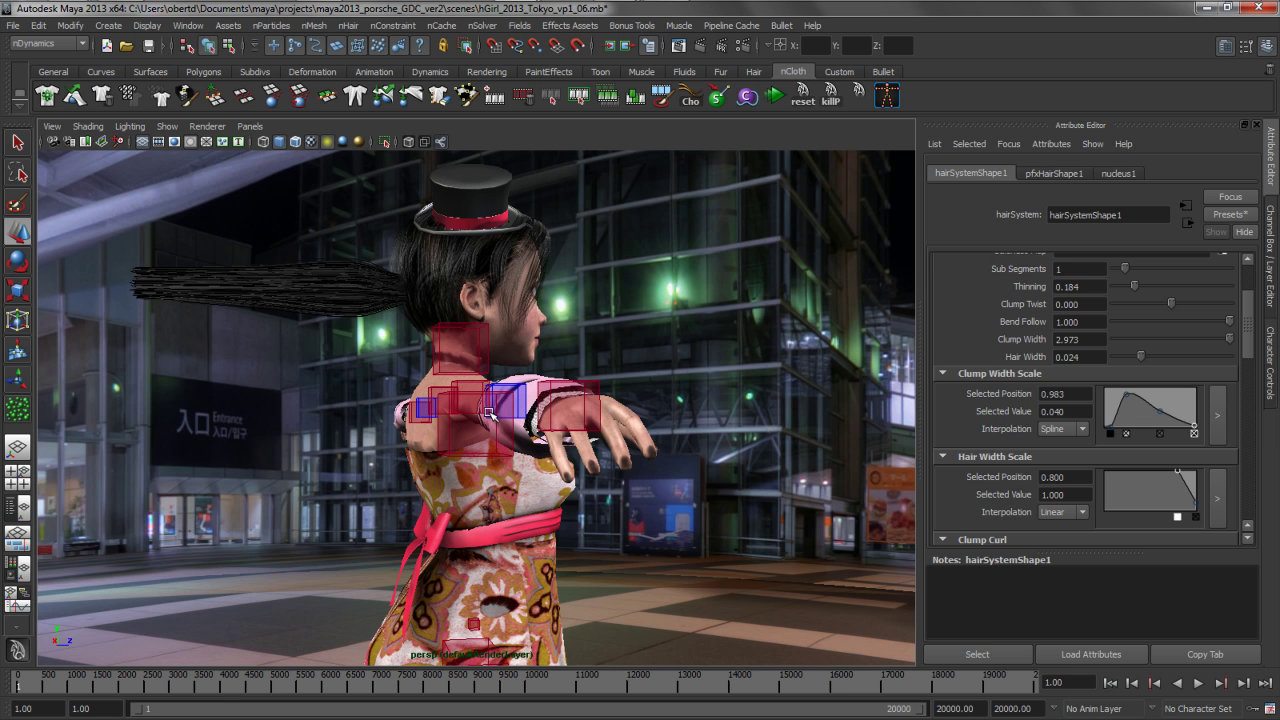
Pin the ponytail curves' tip CVs with a Transform Constraint and play the simulation
{"action": "left_click", "coordinate": [262, 292]}
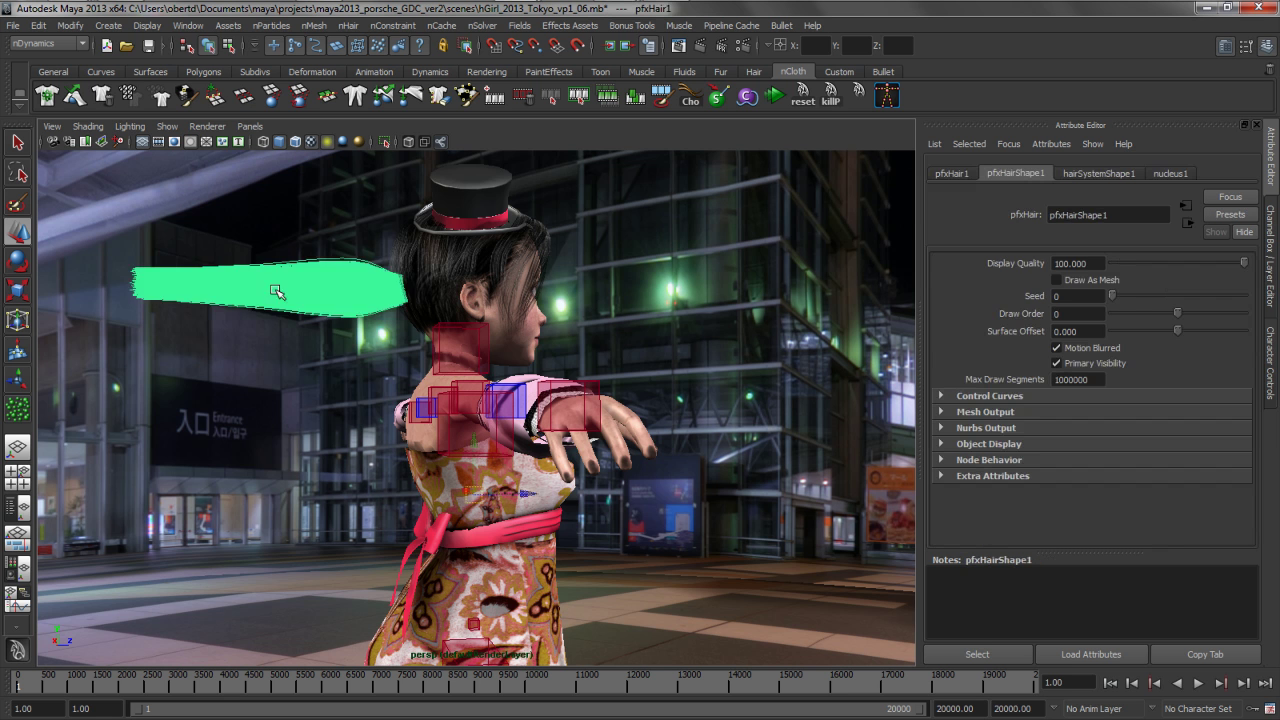
{"action": "middle_click_drag", "start_coordinate": [274, 289], "coordinate": [396, 389], "text": "alt"}
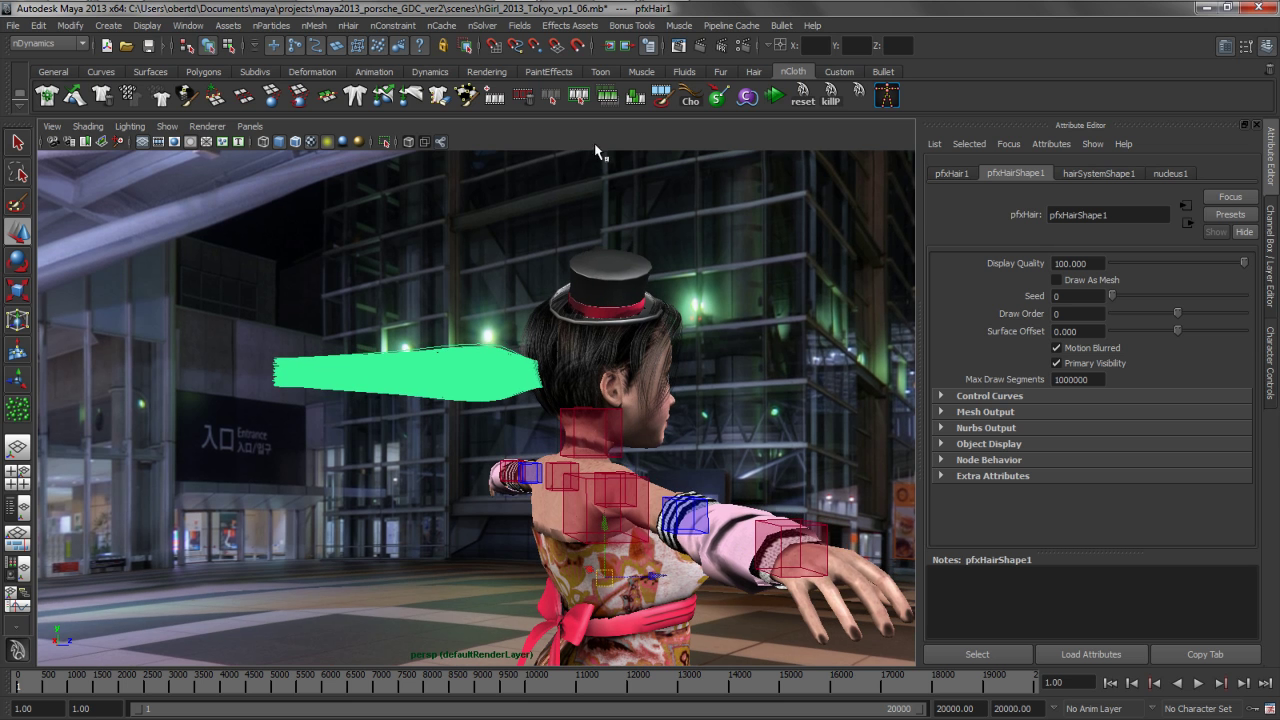
{"action": "left_click", "coordinate": [716, 97]}
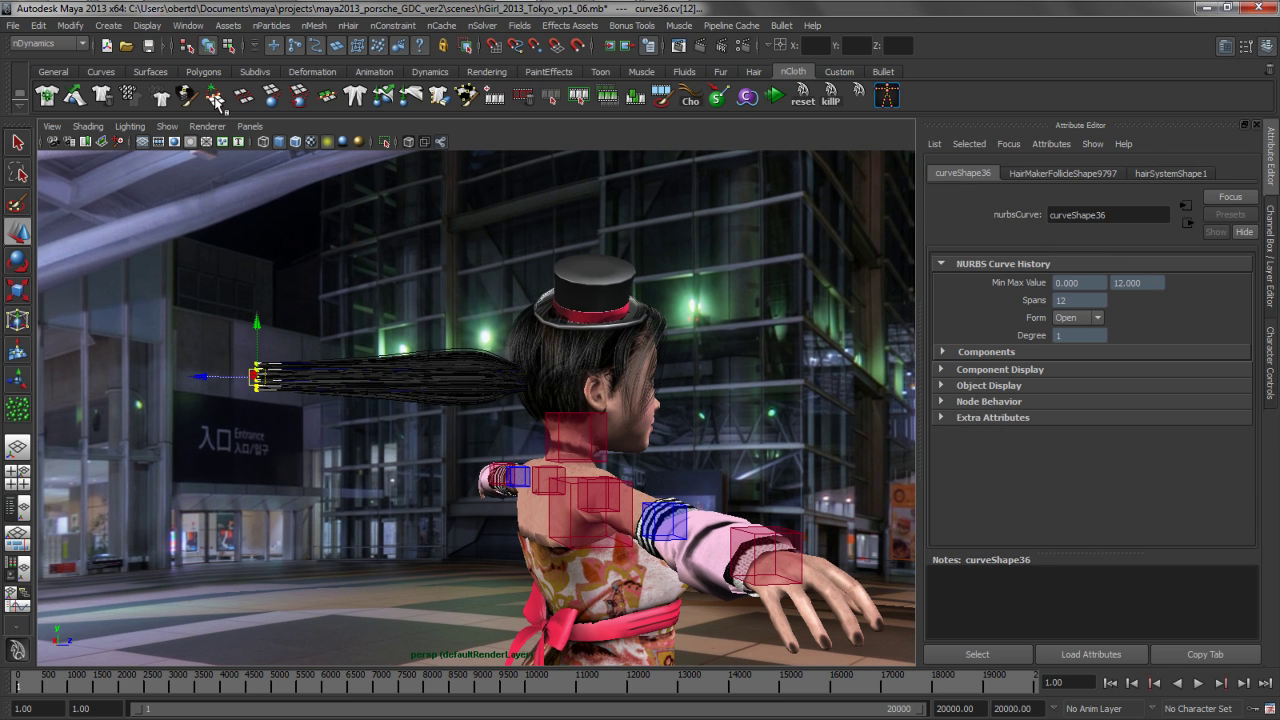
{"action": "left_click", "coordinate": [215, 97]}
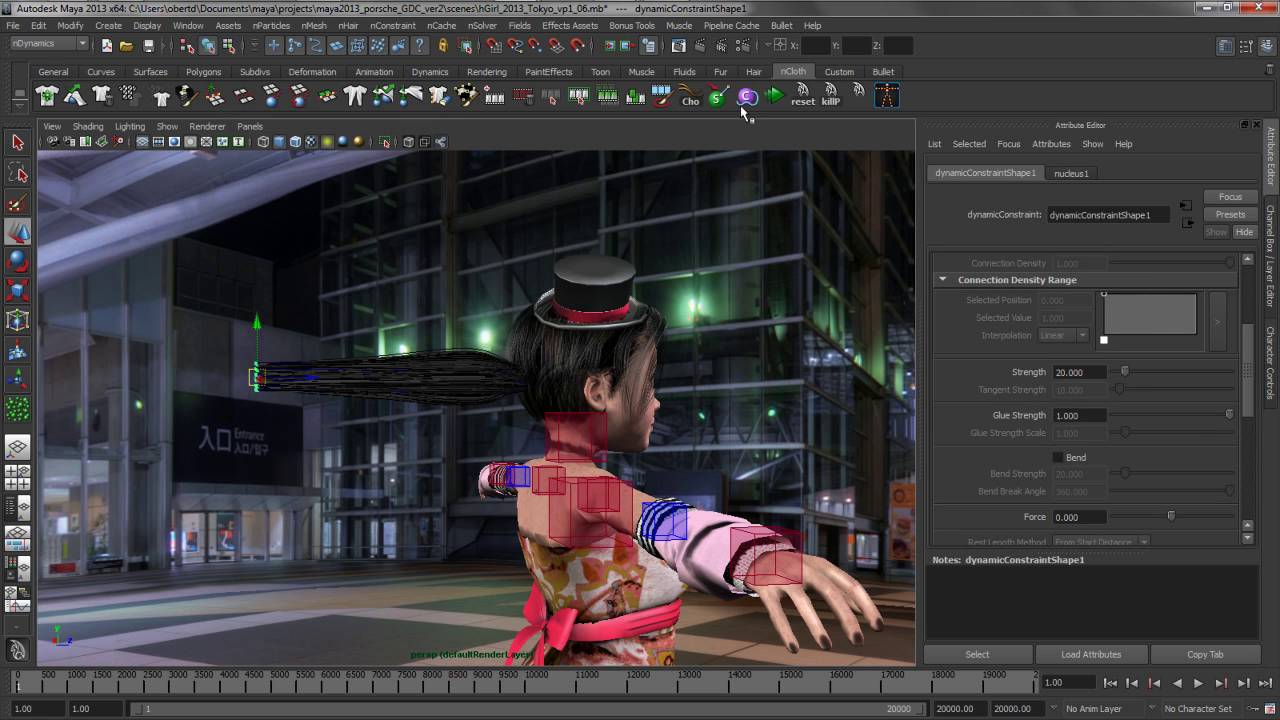
{"action": "left_click", "coordinate": [774, 95]}
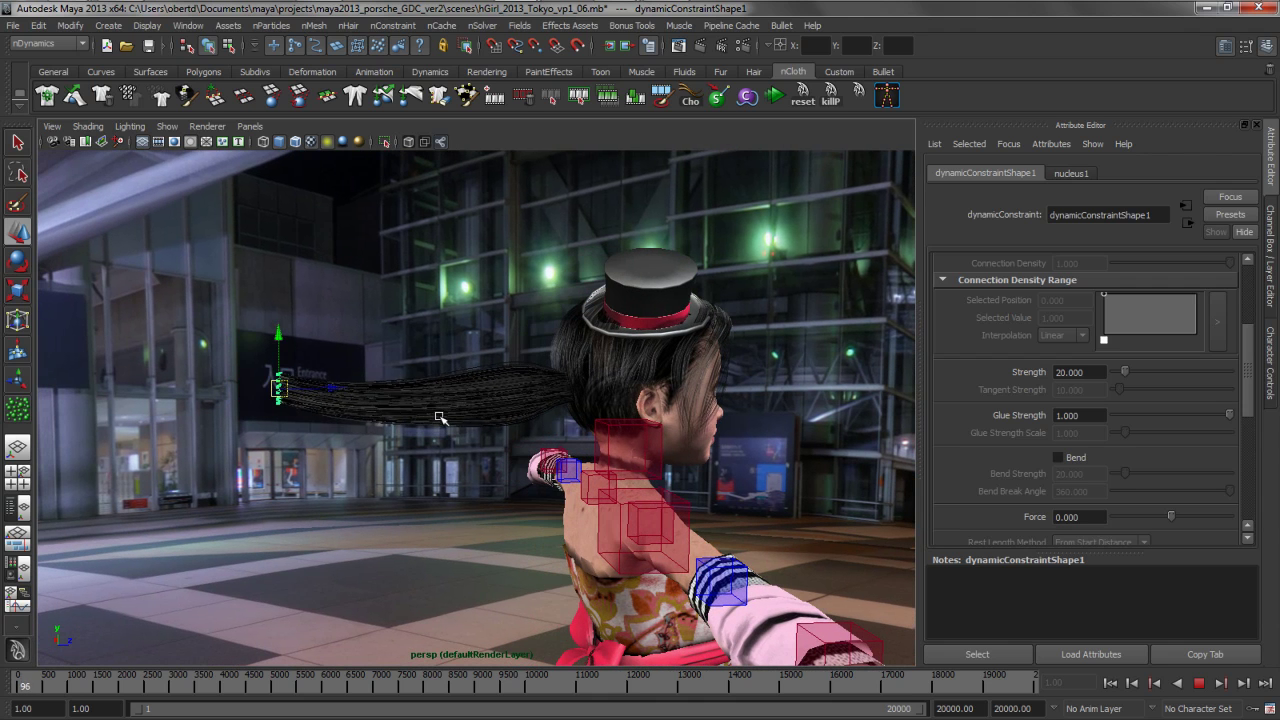
Rotate the constraint and lift it upward so the ponytail whips around
{"action": "key", "text": "e"}
{"action": "left_click_drag", "start_coordinate": [267, 350], "coordinate": [418, 380]}
{"action": "key", "text": "w"}
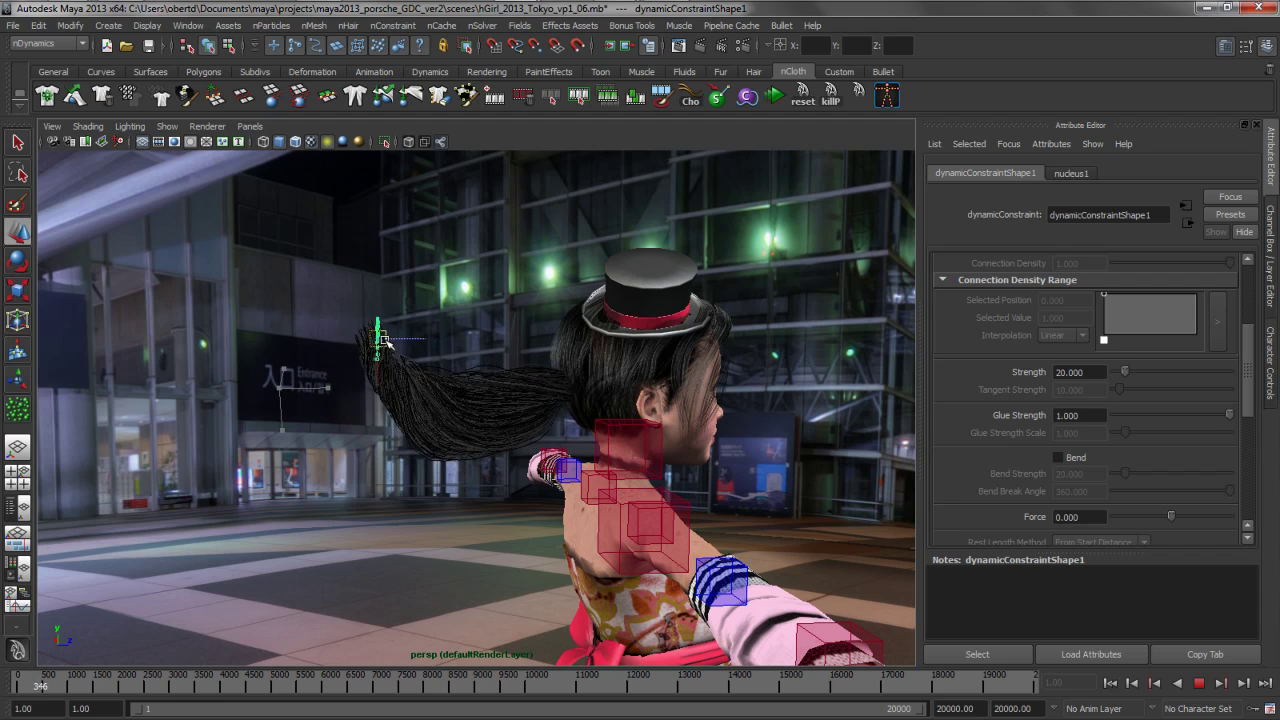
{"action": "left_click_drag", "start_coordinate": [398, 385], "coordinate": [413, 338]}
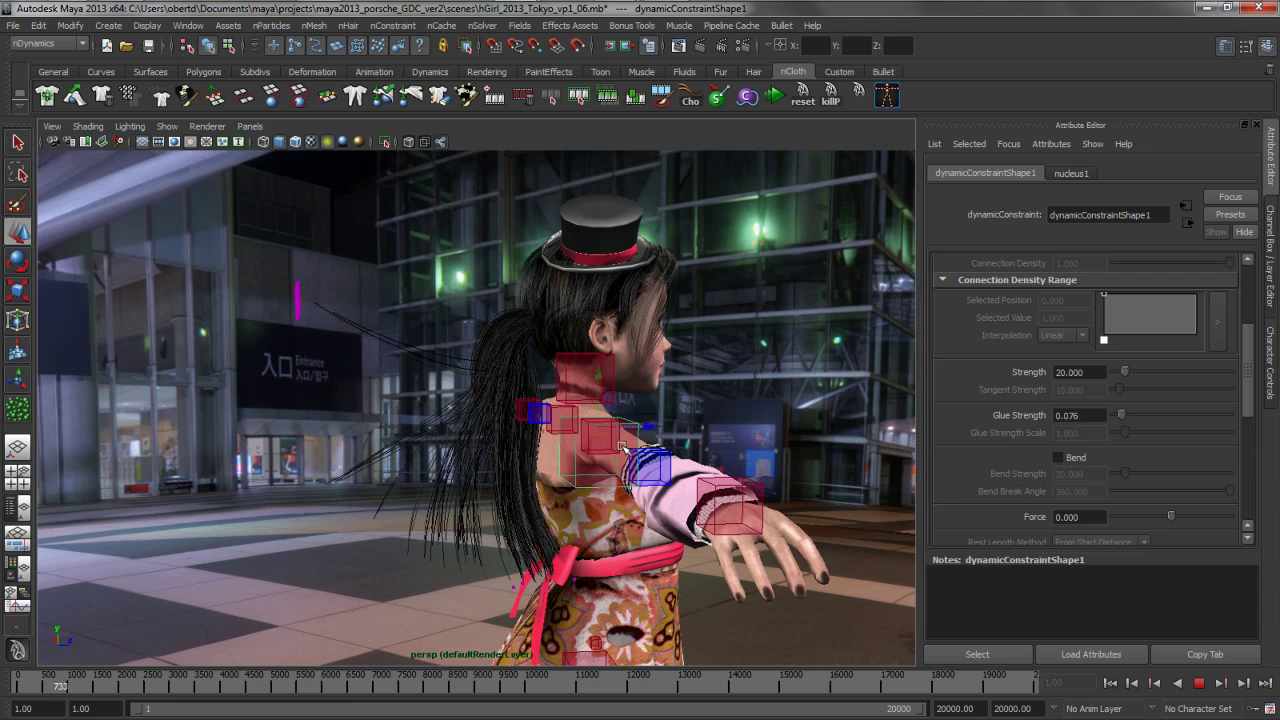
Drag the character's chest control left during playback, then rewind the simulation
{"action": "left_click", "coordinate": [603, 406]}
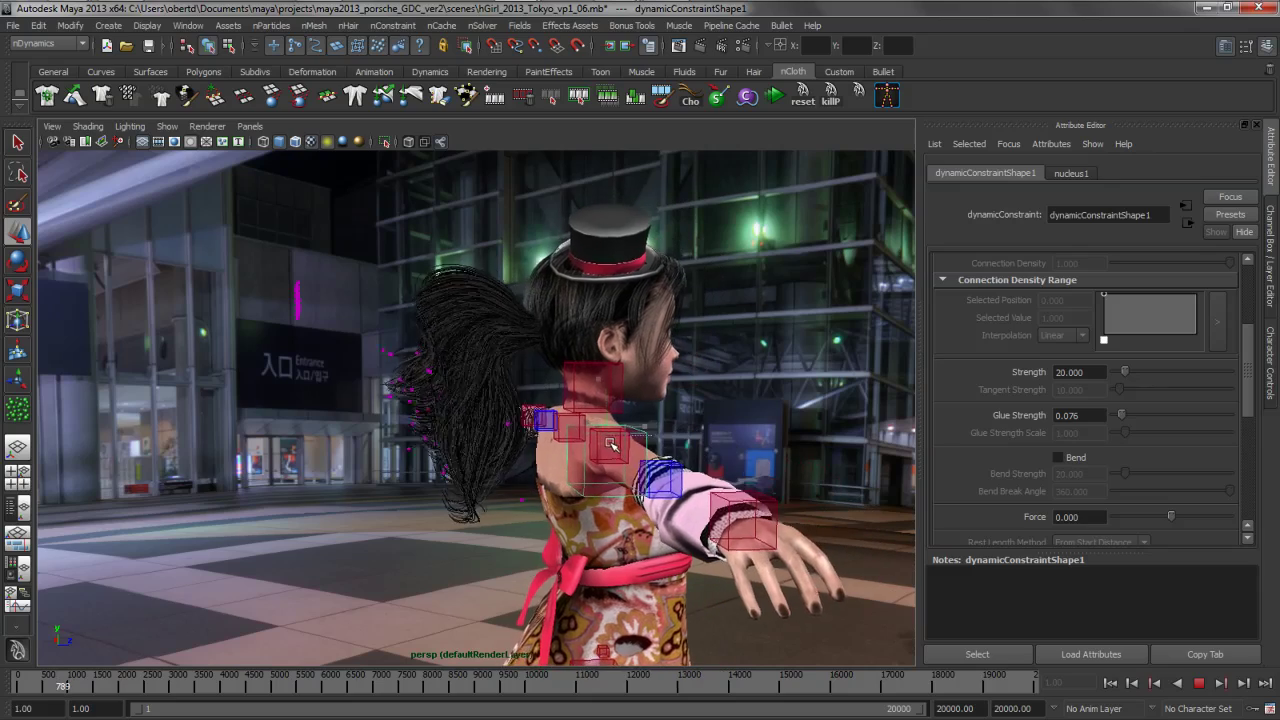
{"action": "left_click_drag", "start_coordinate": [617, 427], "coordinate": [477, 374]}
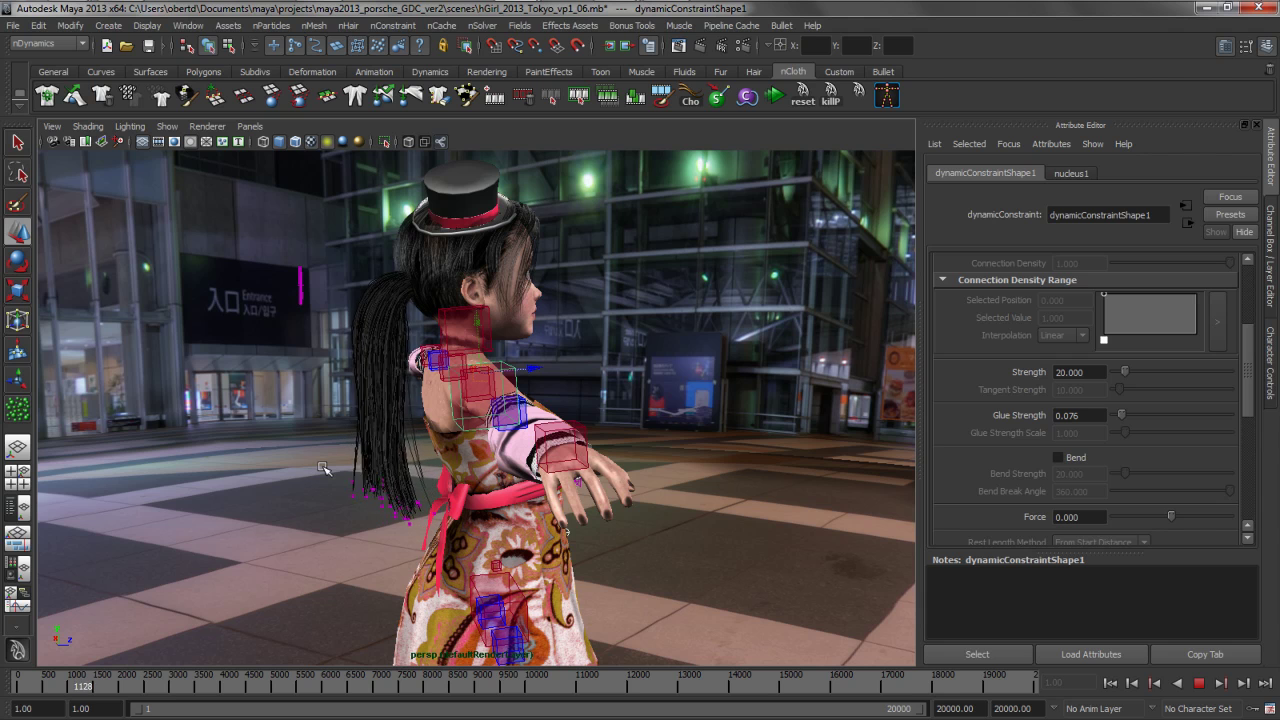
{"action": "left_click", "coordinate": [805, 100]}
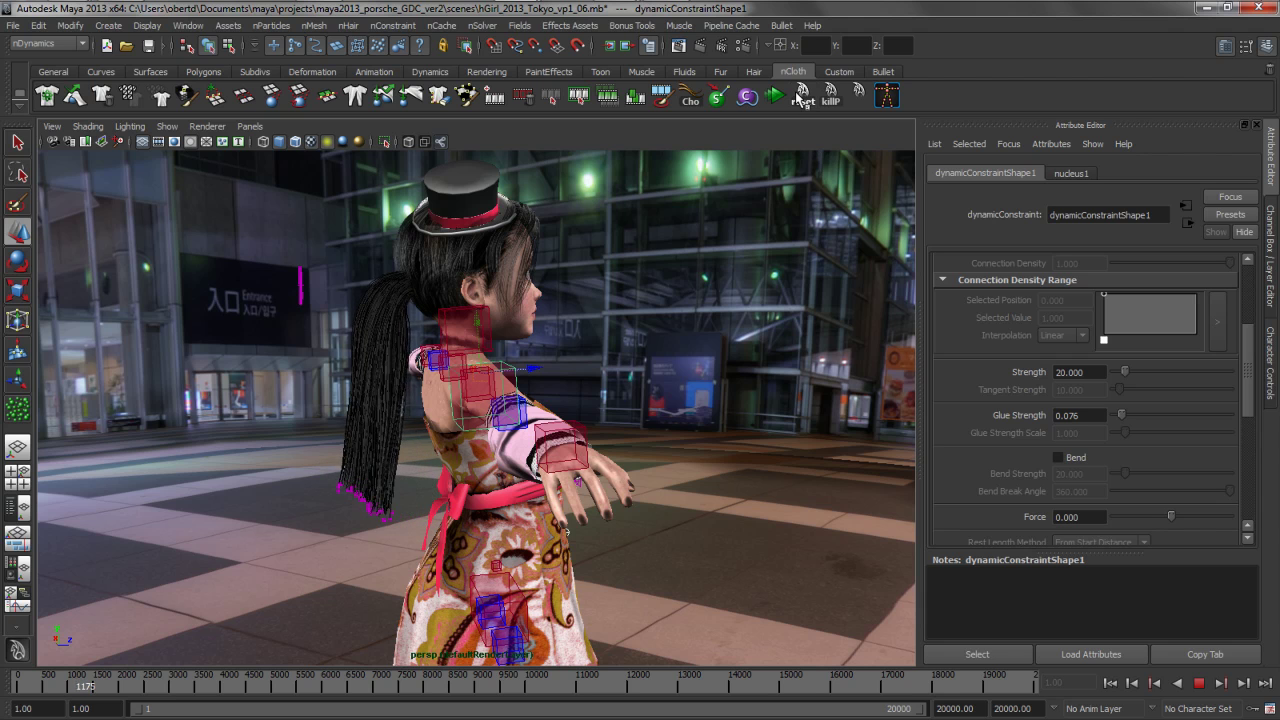
Stop playback, return to frame 1 and clear the selection
{"action": "left_click", "coordinate": [1202, 684]}
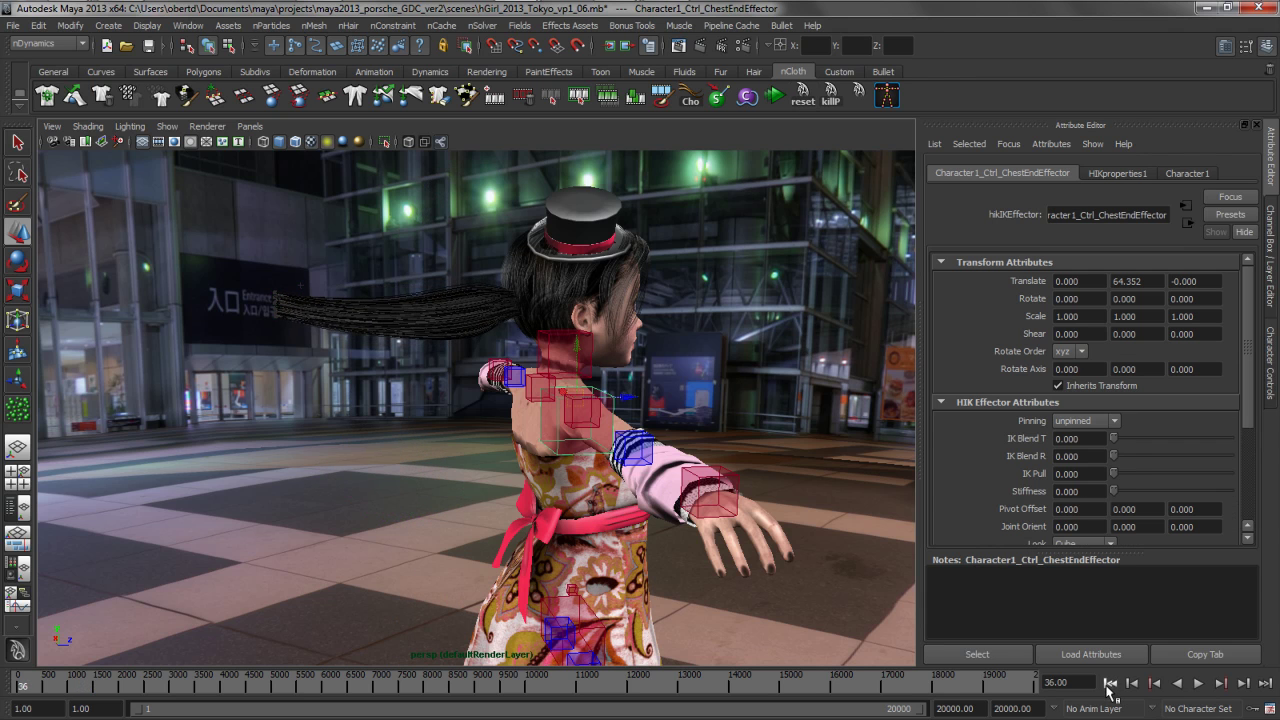
{"action": "left_click", "coordinate": [1110, 683]}
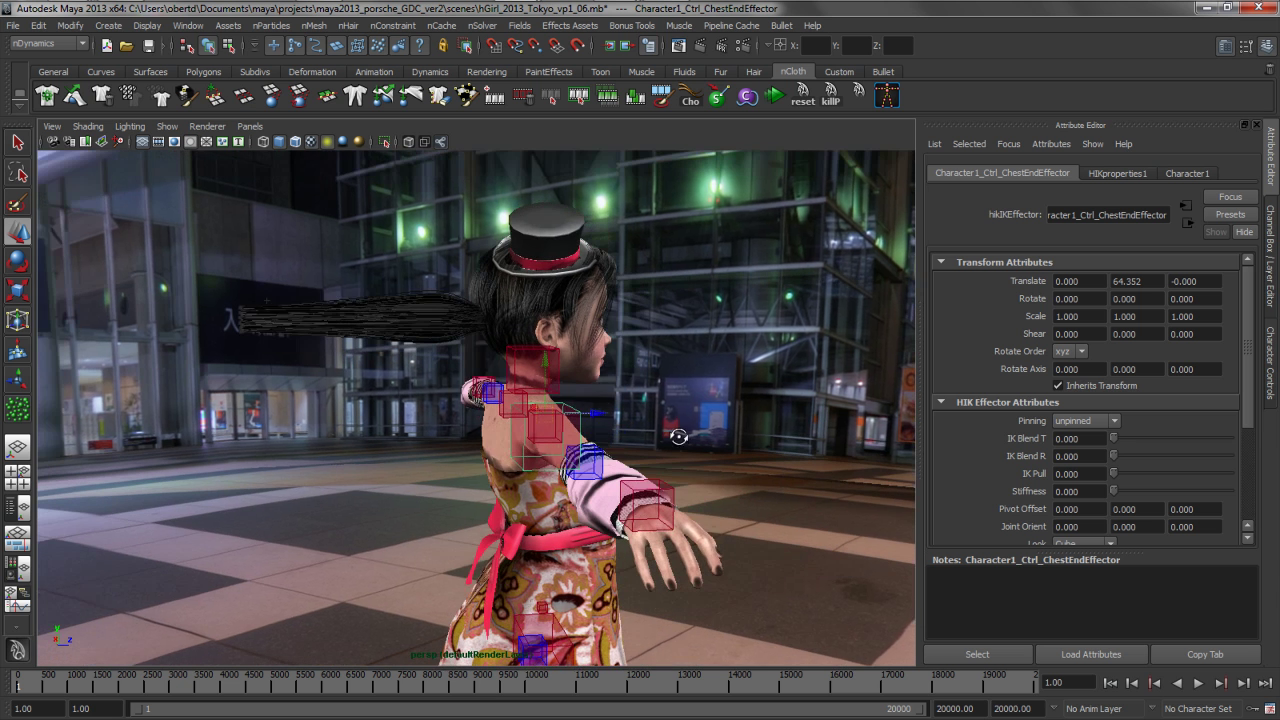
{"action": "left_click", "coordinate": [727, 390]}
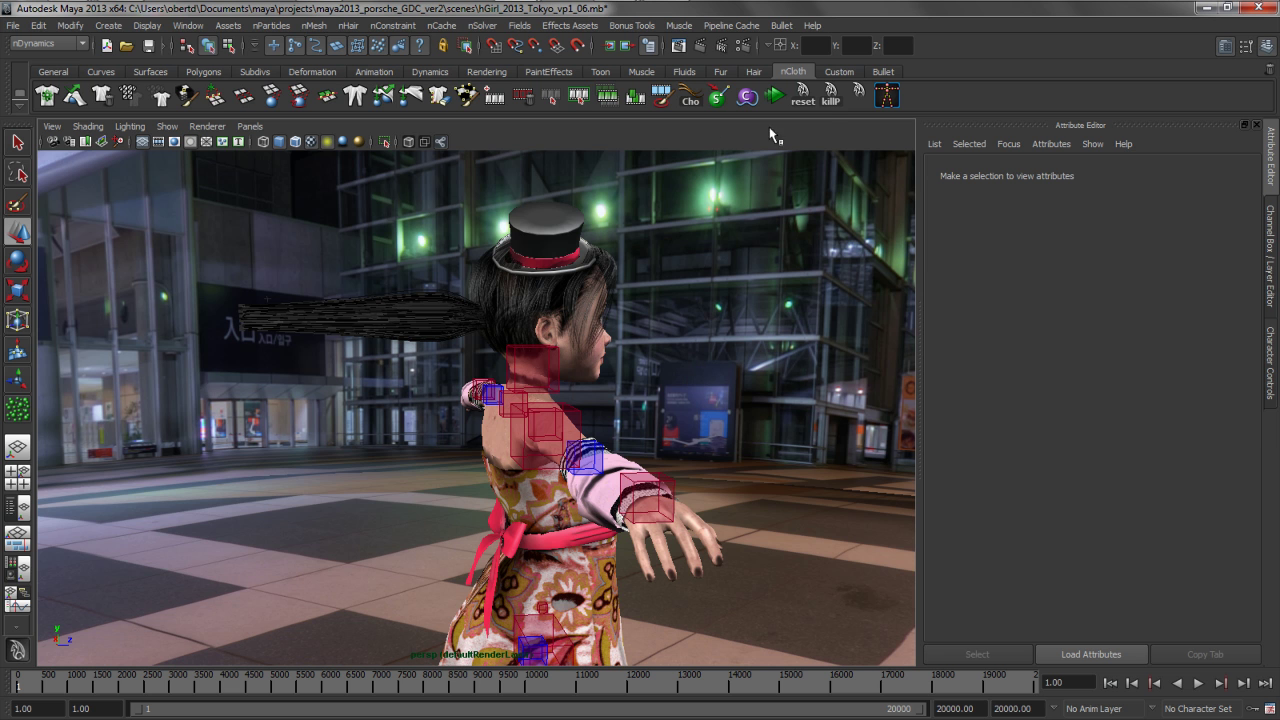
Create a new nParticle emitter from the nParticles menu in the hotbox
{"action": "key", "text": "space"}
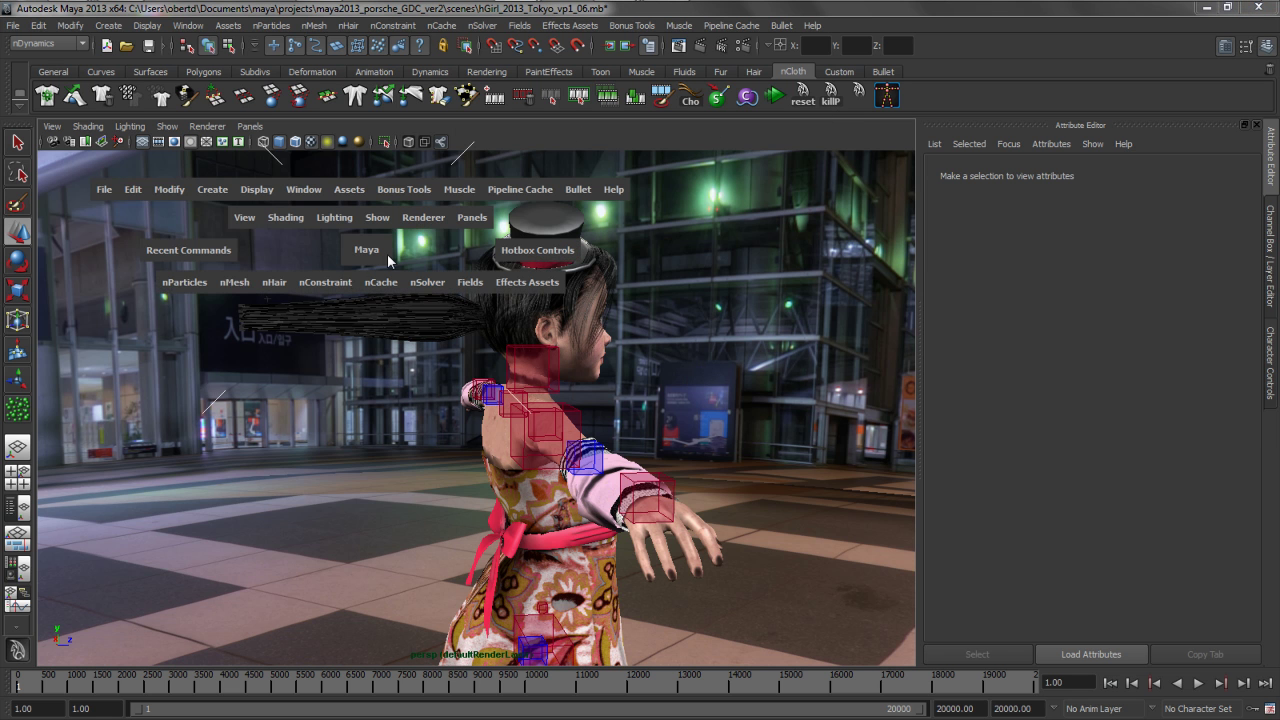
{"action": "left_click", "coordinate": [185, 282]}
{"action": "mouse_move", "coordinate": [220, 309]}
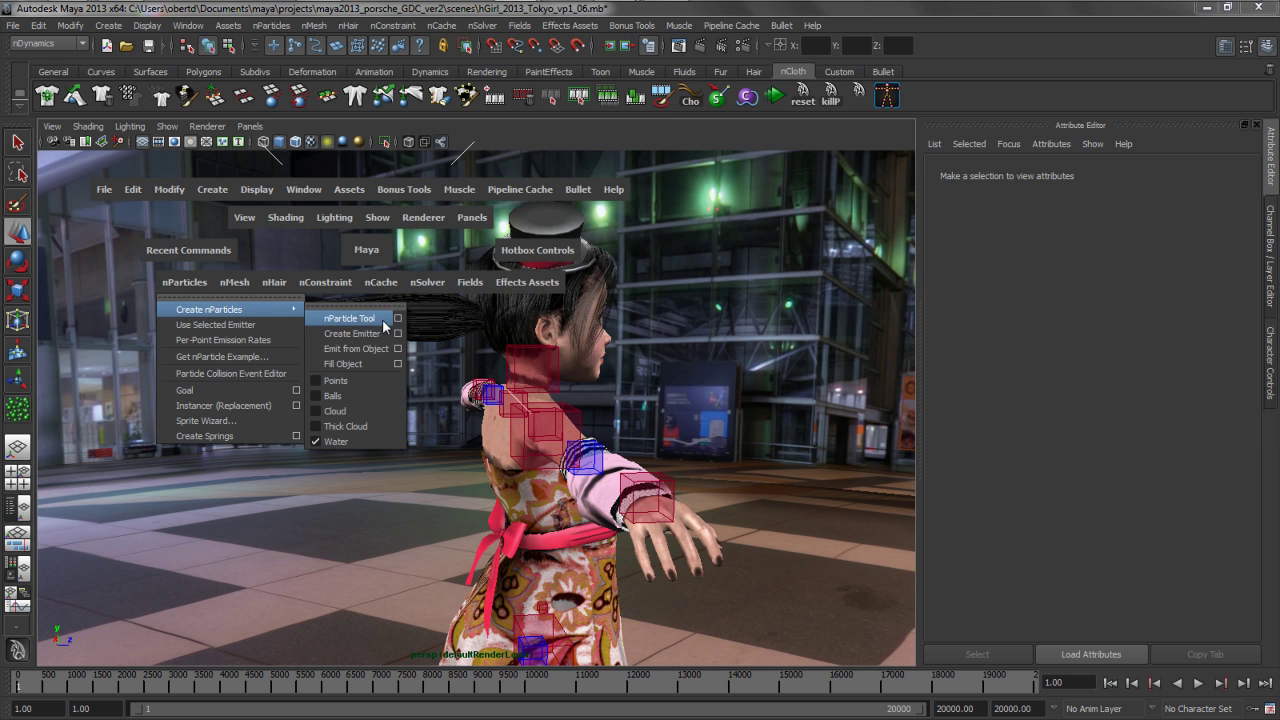
{"action": "left_click", "coordinate": [366, 350]}
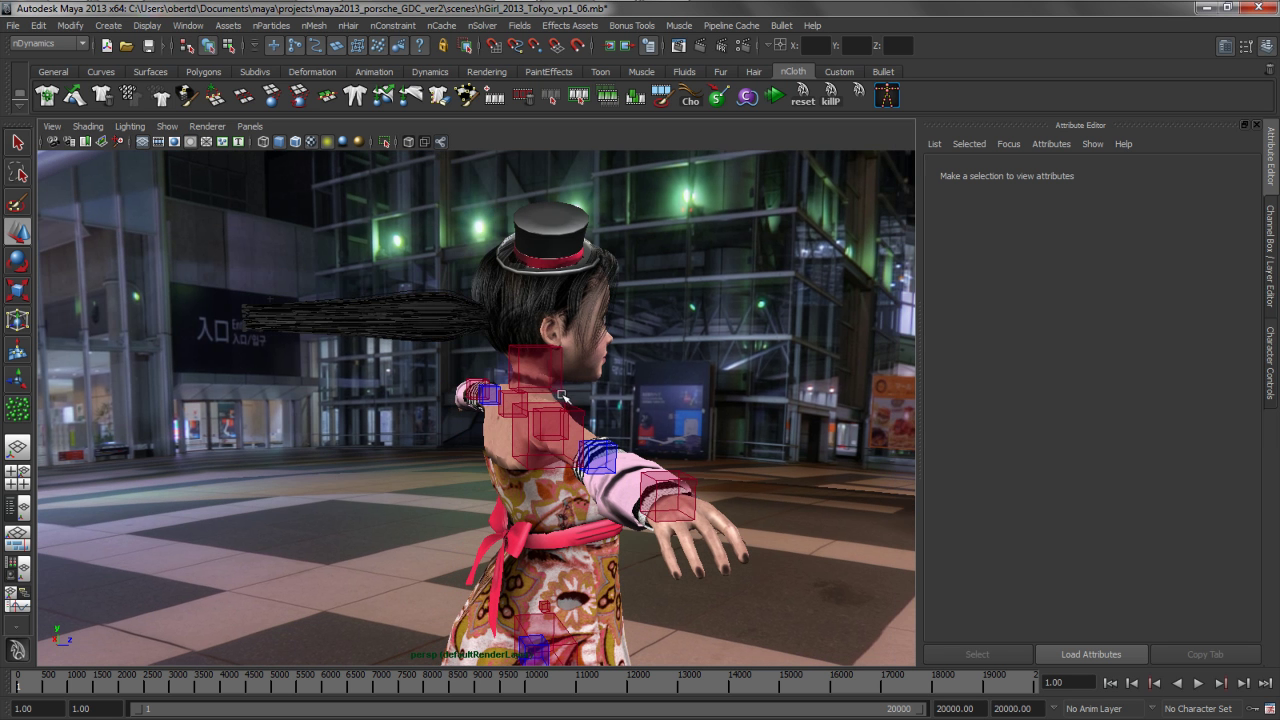
{"action": "key", "text": "space"}
{"action": "left_click", "coordinate": [370, 373]}
{"action": "mouse_move", "coordinate": [382, 401]}
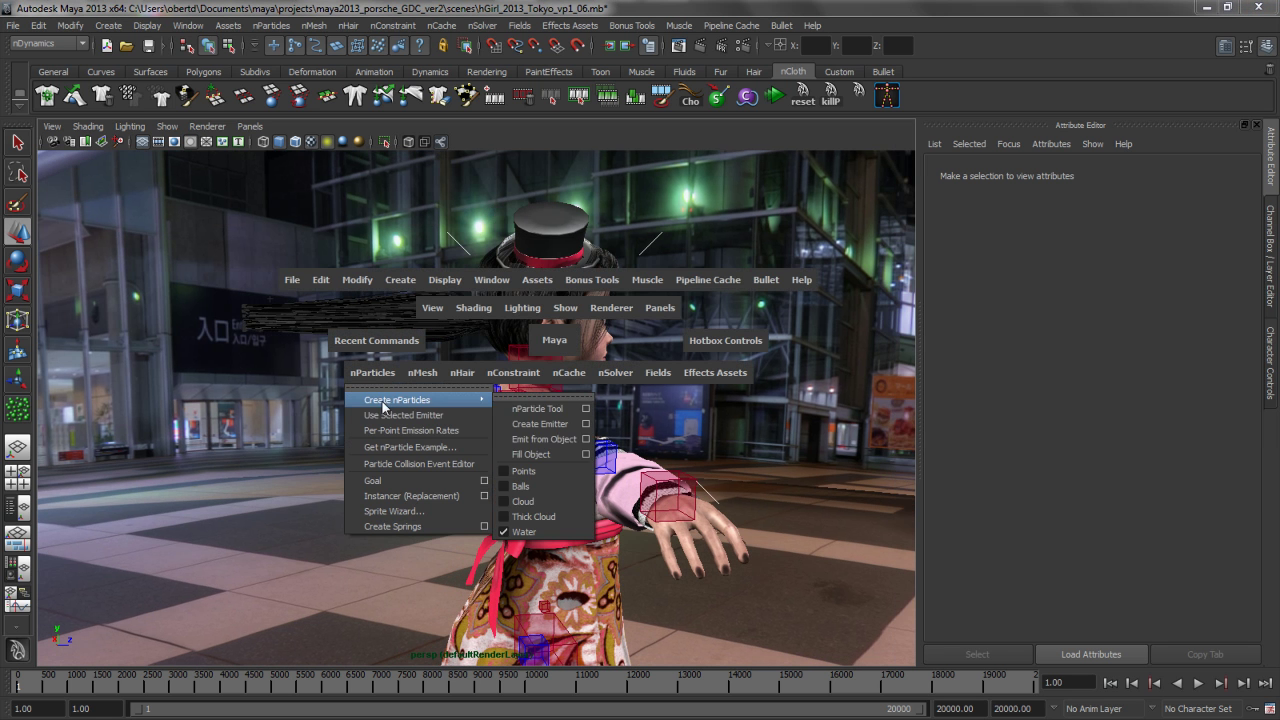
{"action": "left_click", "coordinate": [533, 425]}
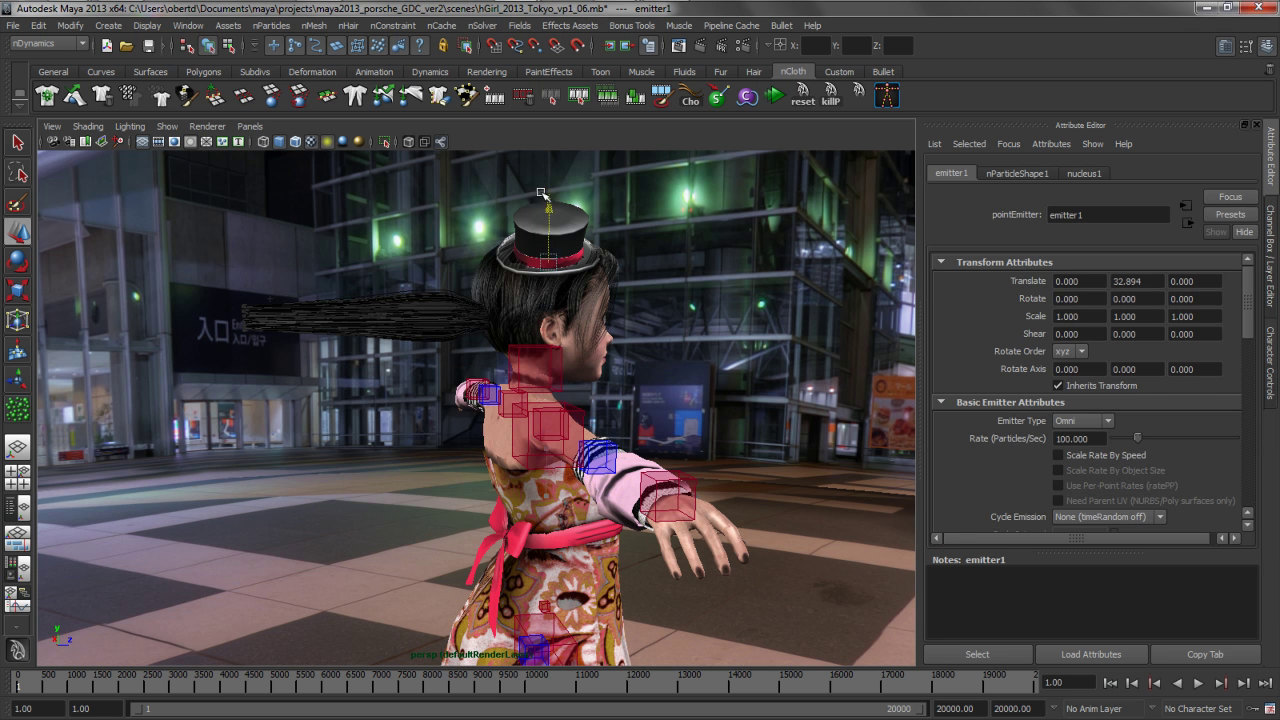
Move emitter1 to 0, 46.388, -21.505 behind the head, play the particles over the ponytail, then rewind
{"action": "left_click_drag", "start_coordinate": [541, 193], "coordinate": [541, 140]}
{"action": "left_click_drag", "start_coordinate": [598, 212], "coordinate": [470, 210]}
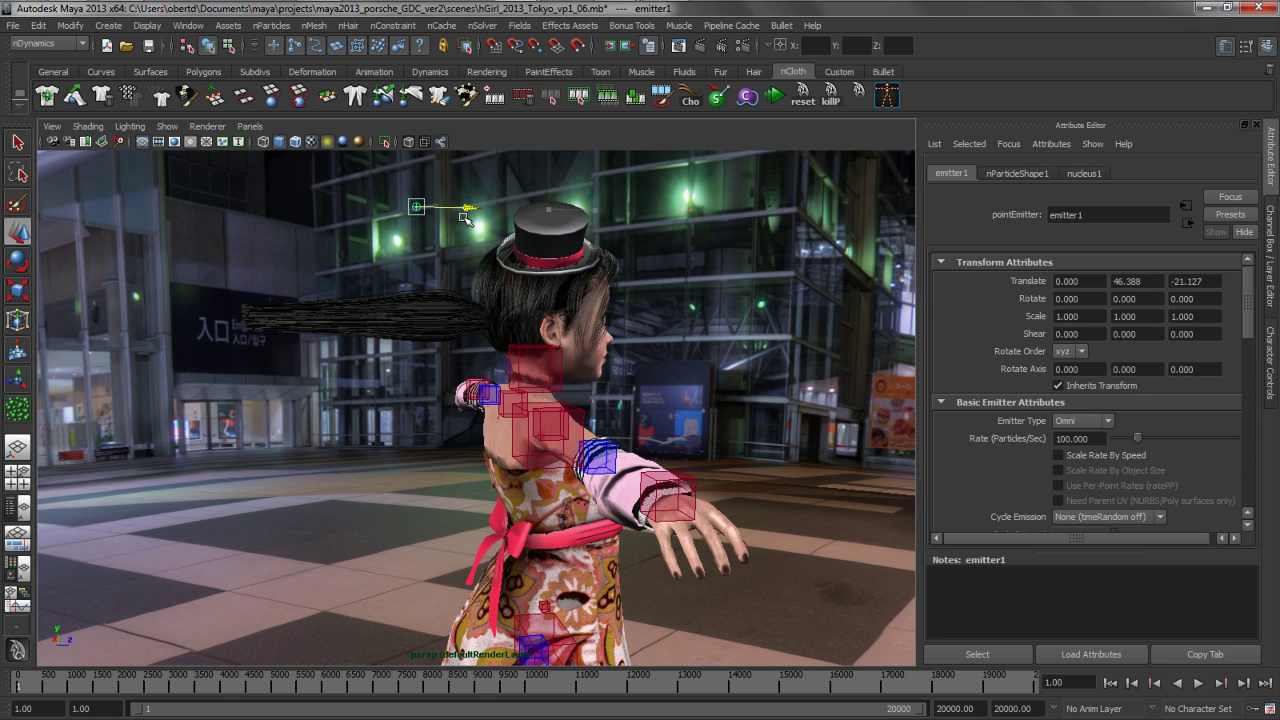
{"action": "left_click", "coordinate": [803, 95]}
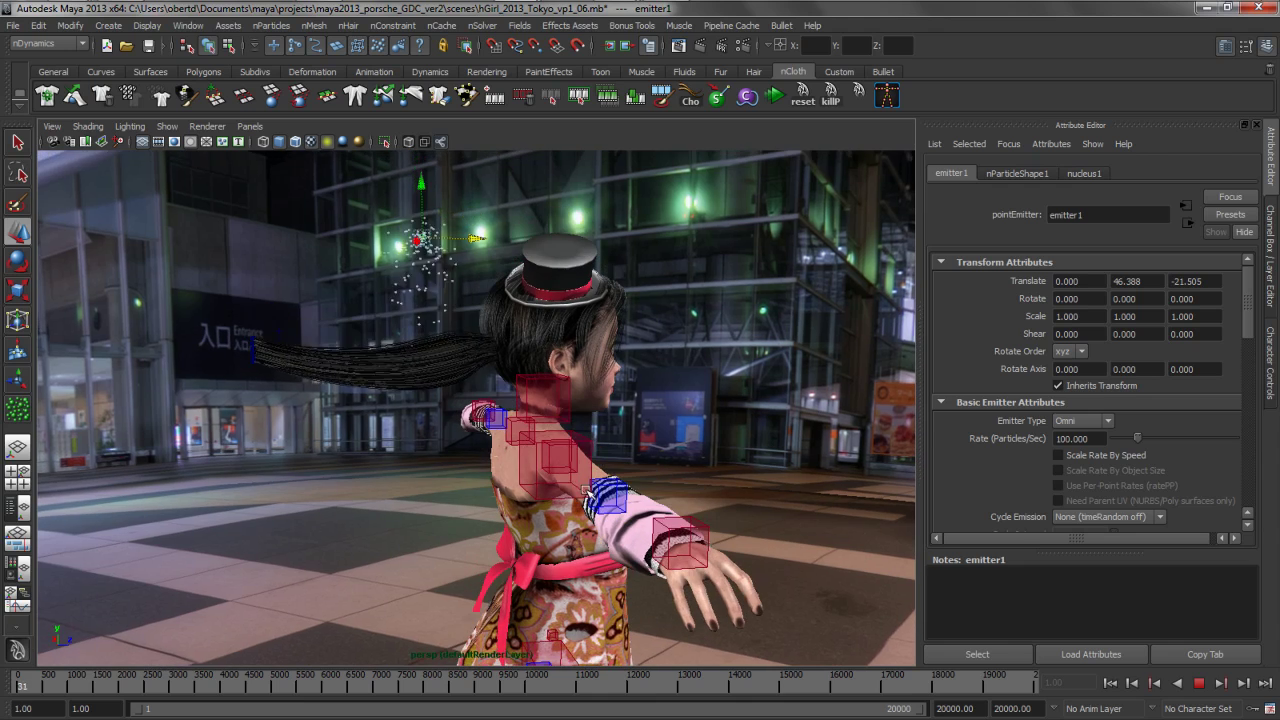
{"action": "left_click_drag", "start_coordinate": [589, 492], "coordinate": [665, 530], "text": "alt"}
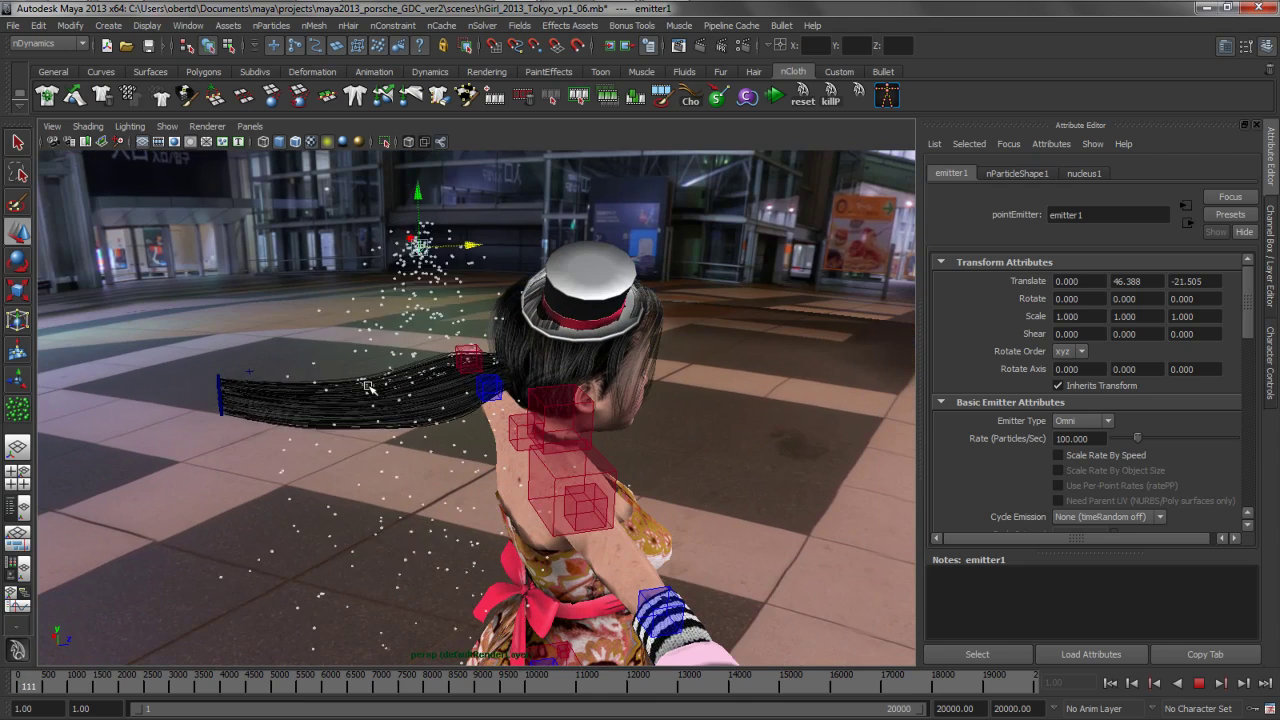
{"action": "left_click_drag", "start_coordinate": [368, 388], "coordinate": [588, 468], "text": "alt"}
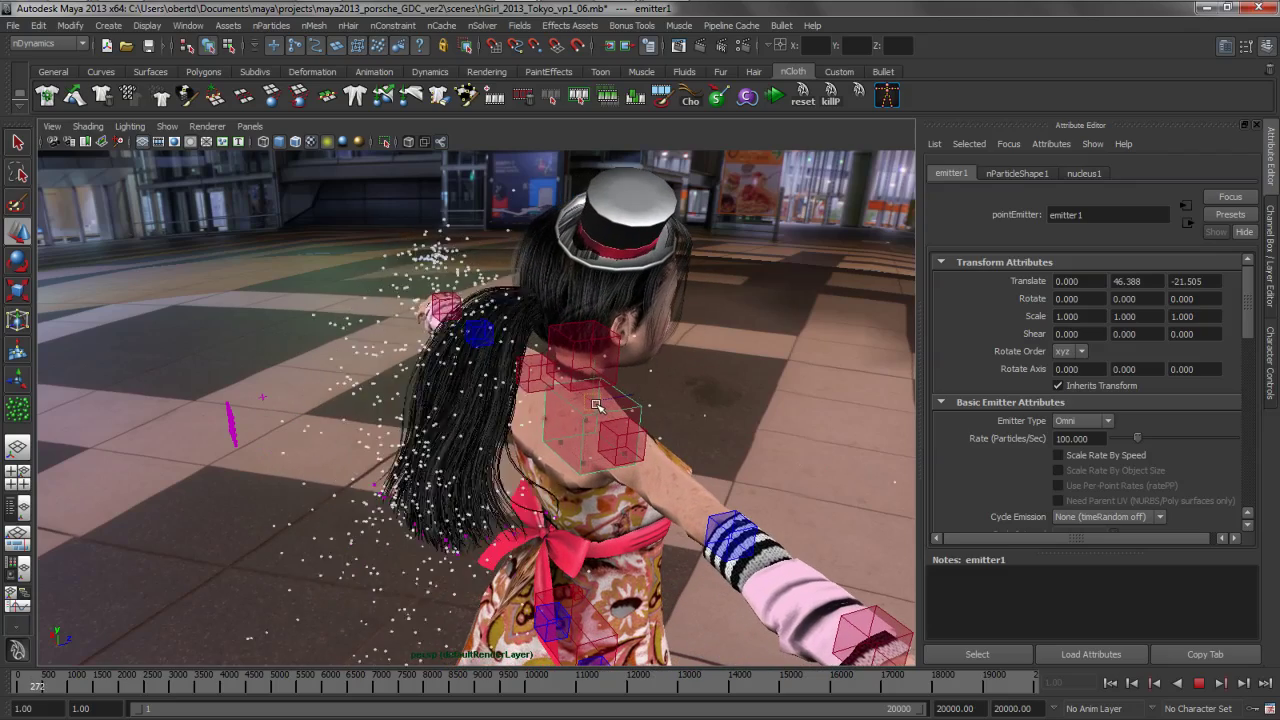
{"action": "left_click", "coordinate": [1110, 683]}
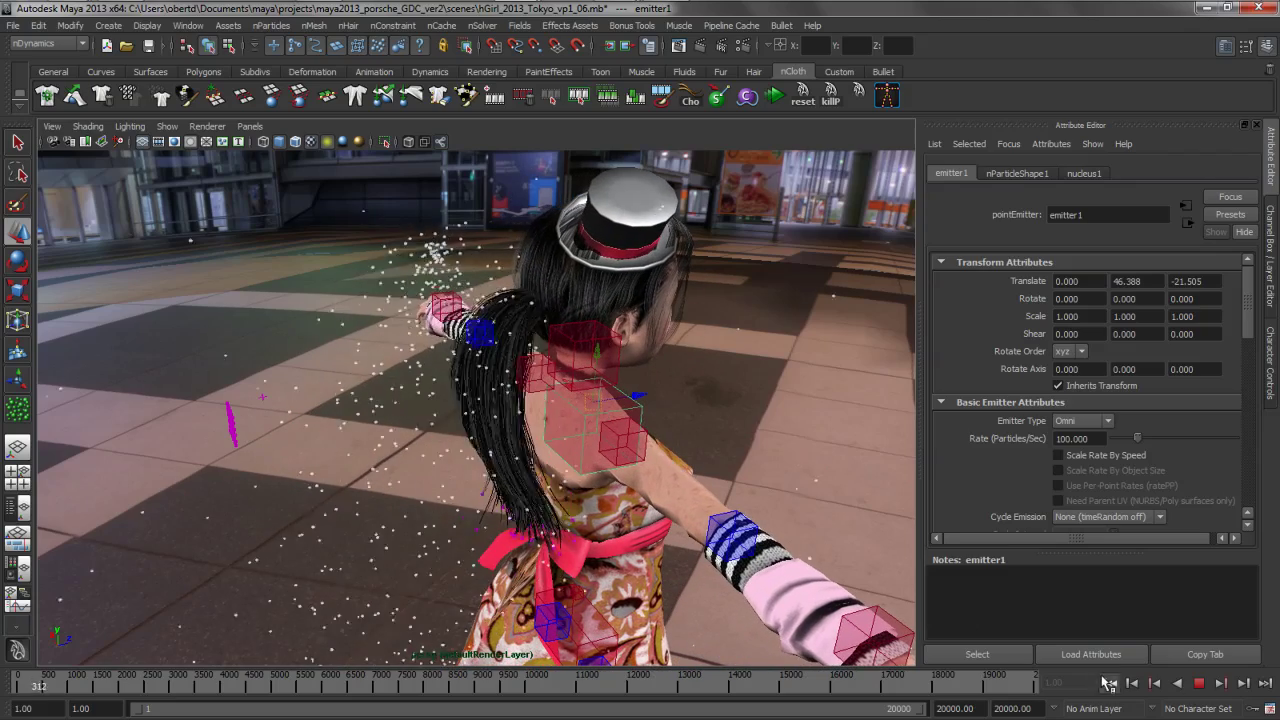
Stop playback and replace the particle shape's settings with the Hair_water preset
{"action": "left_click", "coordinate": [1199, 683]}
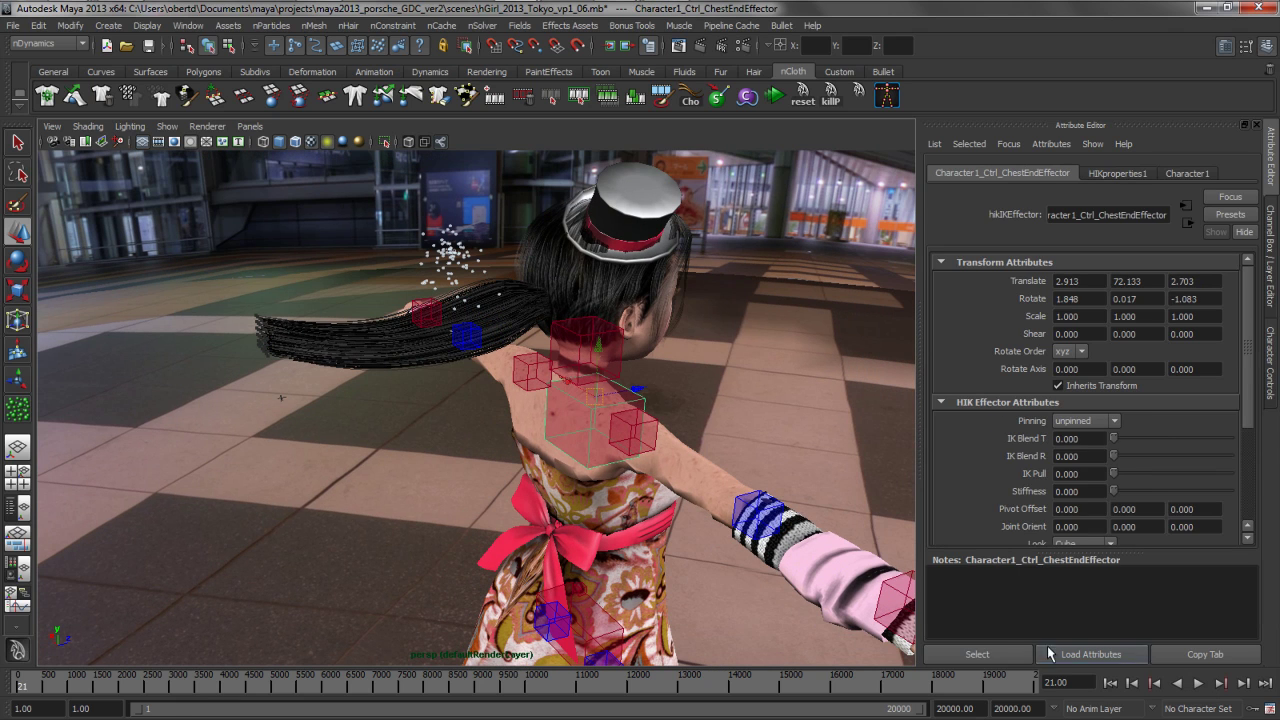
{"action": "left_click", "coordinate": [410, 238]}
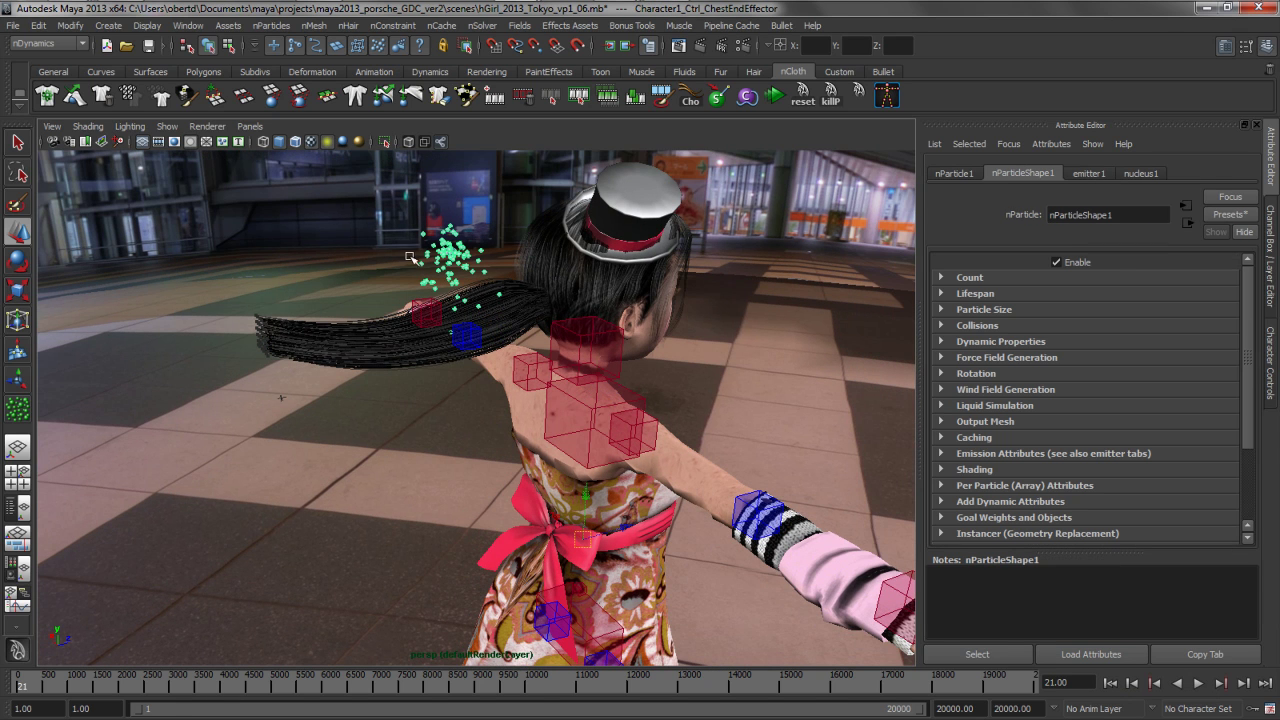
{"action": "left_click", "coordinate": [1230, 214]}
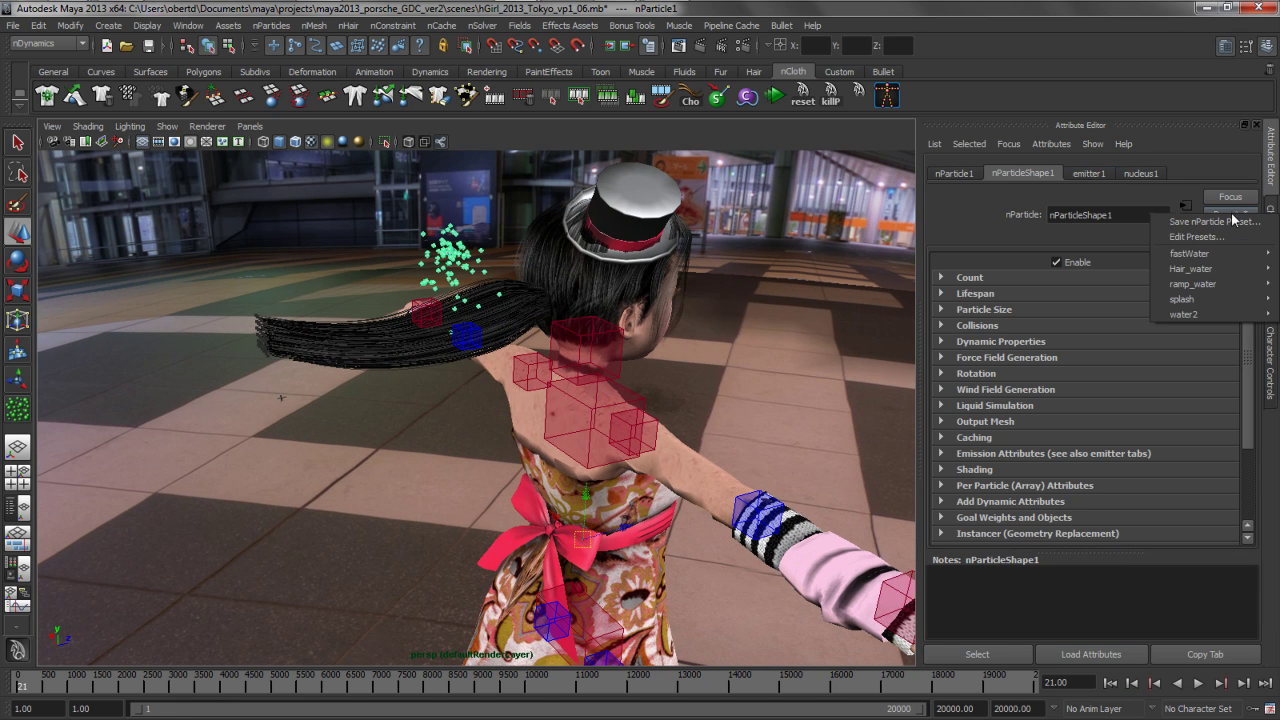
{"action": "mouse_move", "coordinate": [1200, 268]}
{"action": "left_click", "coordinate": [1120, 270]}
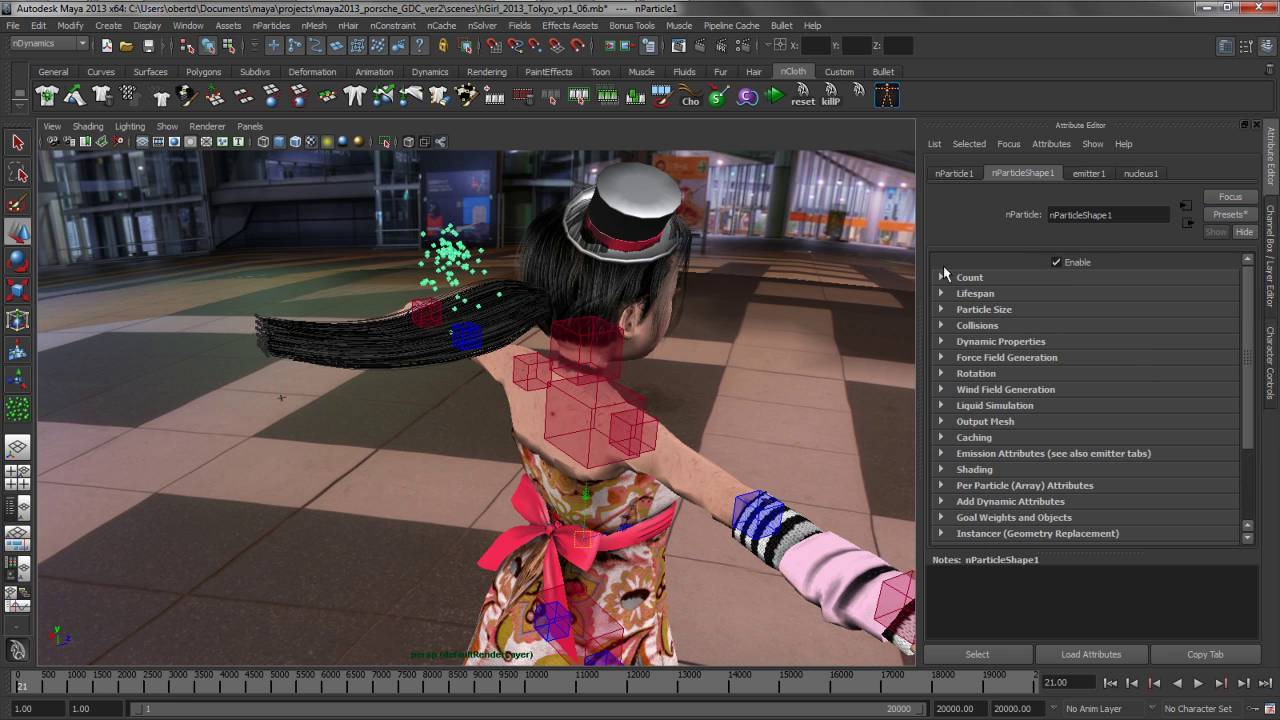
Deselect, rewind to frame 1, and marquee-select emitter1 beside the ponytail
{"action": "left_click", "coordinate": [432, 208]}
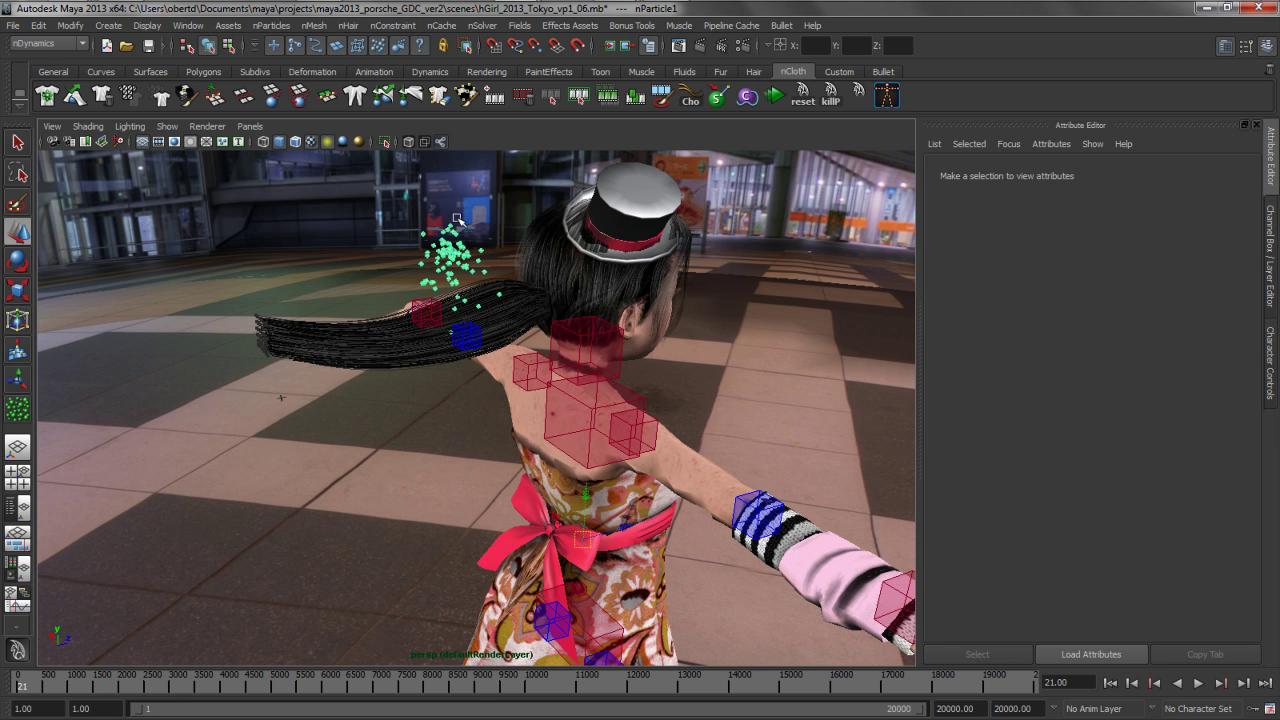
{"action": "left_click", "coordinate": [1110, 684]}
{"action": "left_click_drag", "start_coordinate": [370, 186], "coordinate": [494, 305]}
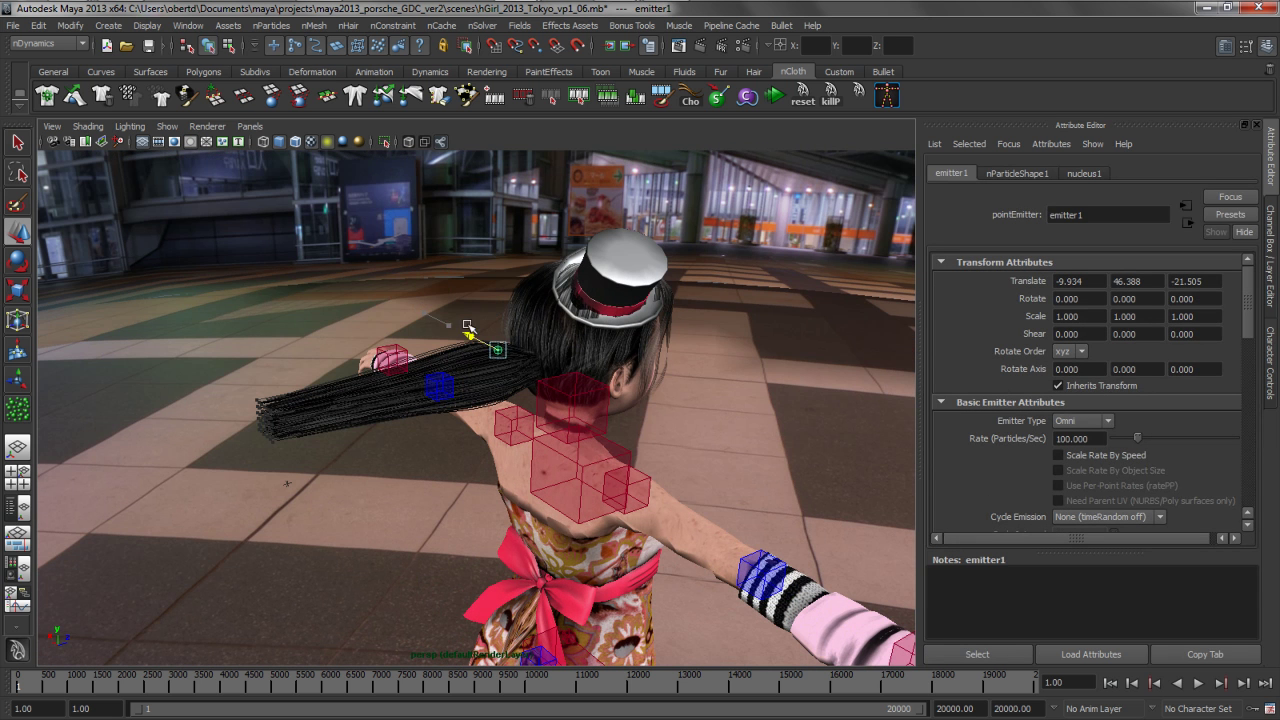
Play the hair and particle simulation from the nCloth shelf while orbiting to a new angle
{"action": "left_click", "coordinate": [775, 97]}
{"action": "left_click_drag", "start_coordinate": [587, 315], "coordinate": [380, 292], "text": "alt"}
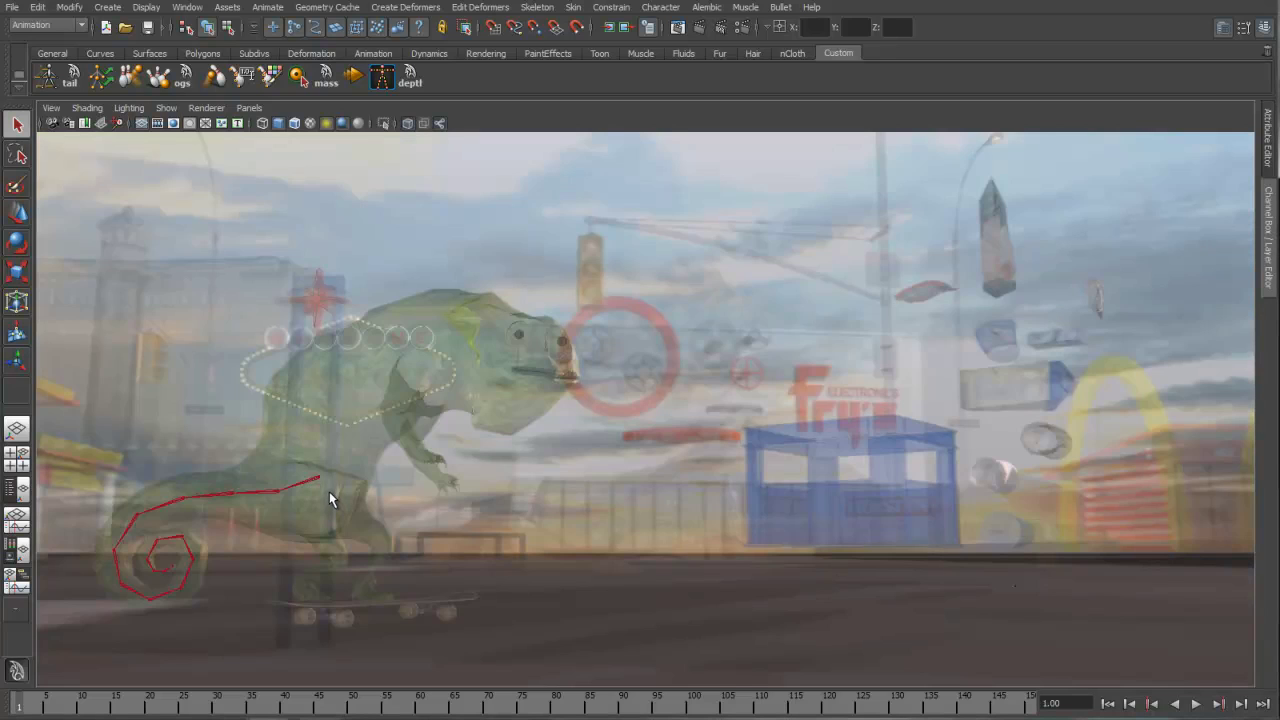
Convert the spiral tail curve to a ragdoll and show Ragdoll1's constraint_joint2 SixDOF angular limits
{"action": "left_click", "coordinate": [329, 491]}
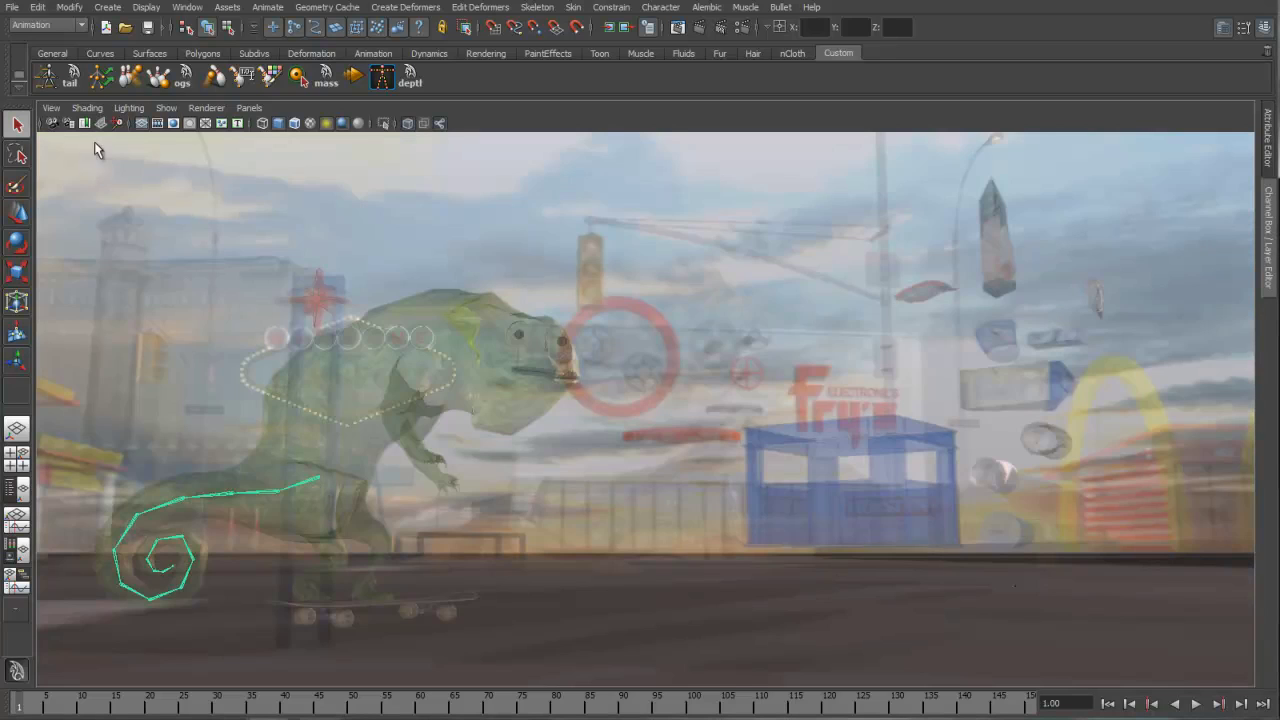
{"action": "left_click", "coordinate": [50, 84]}
{"action": "key", "text": "space"}
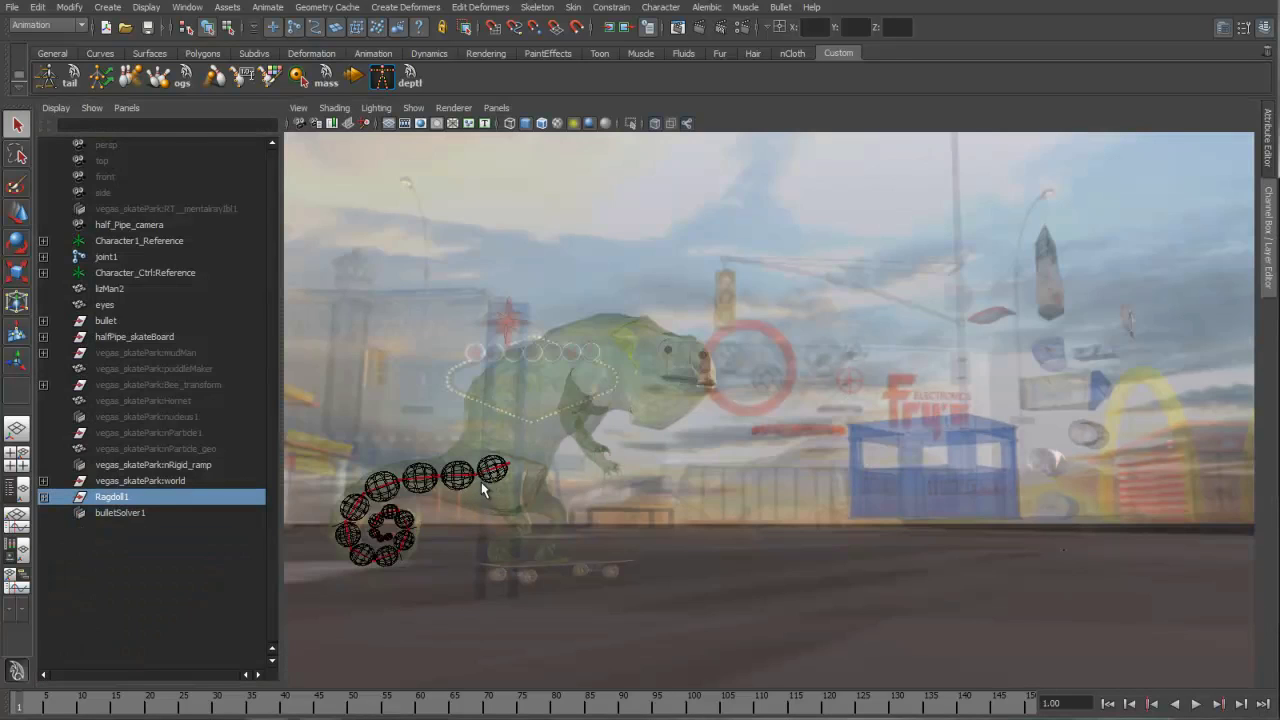
{"action": "left_click", "coordinate": [43, 497]}
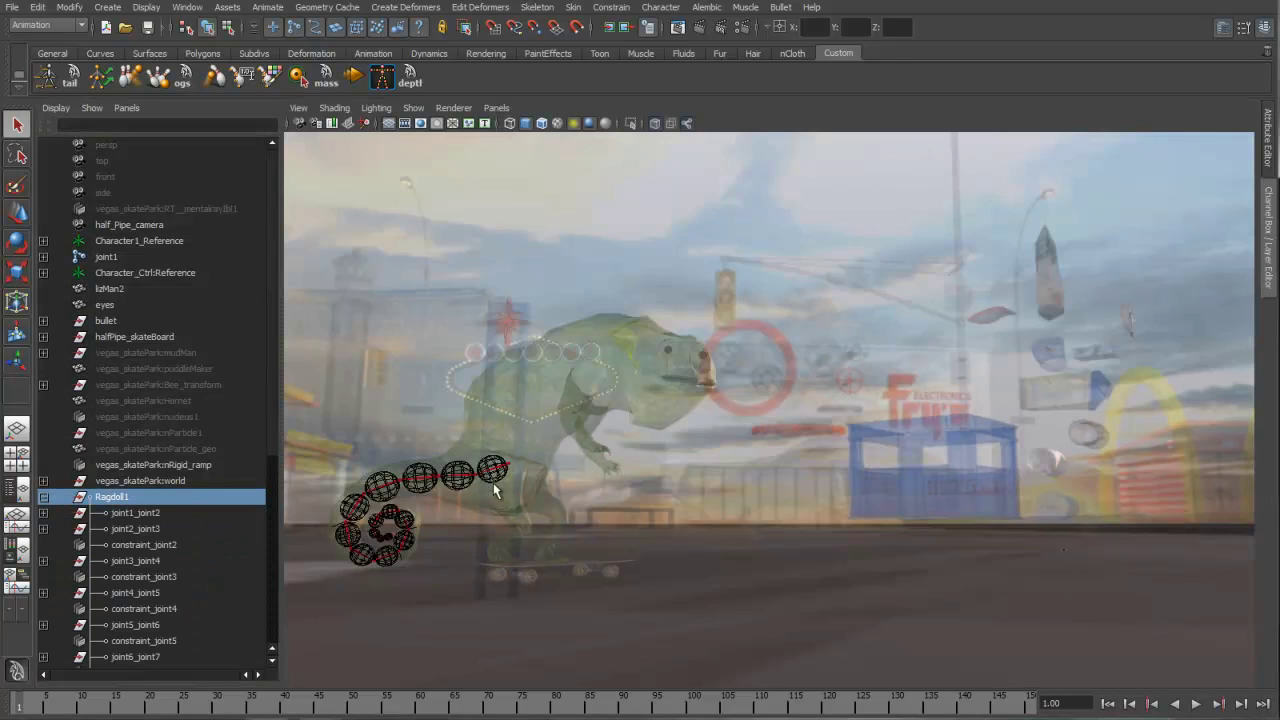
{"action": "left_click", "coordinate": [150, 545]}
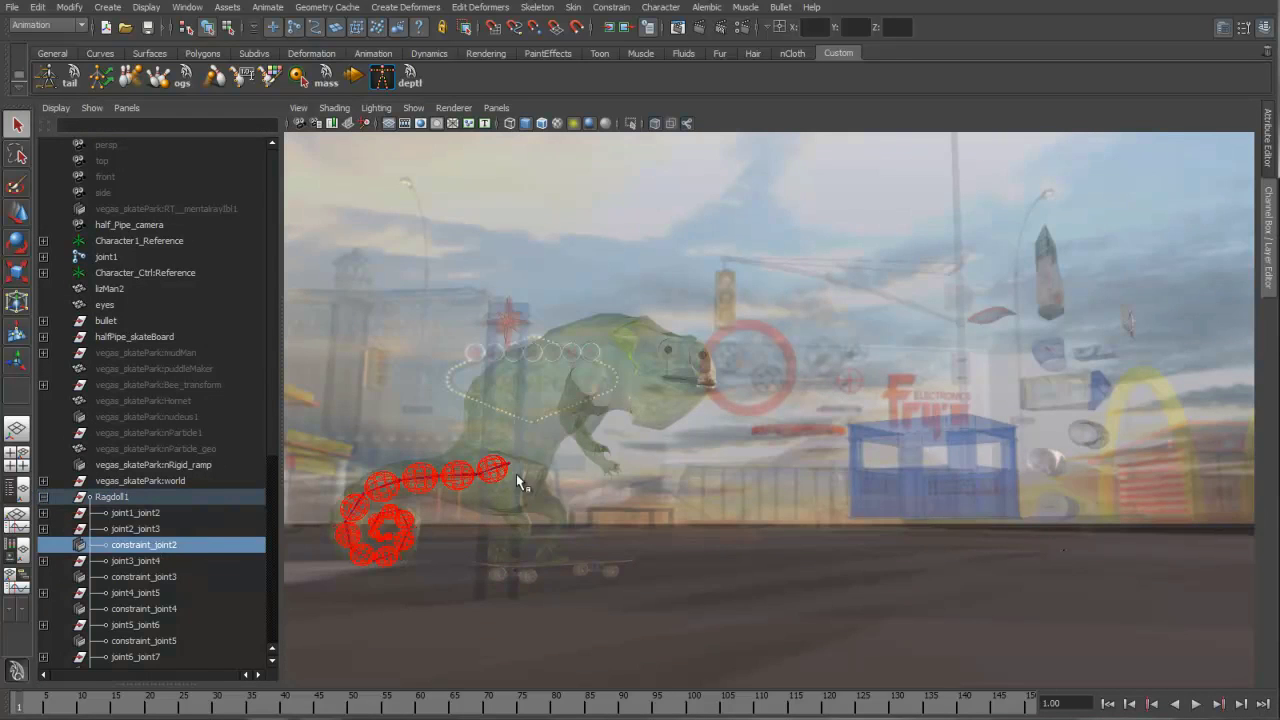
{"action": "left_click", "coordinate": [1268, 135]}
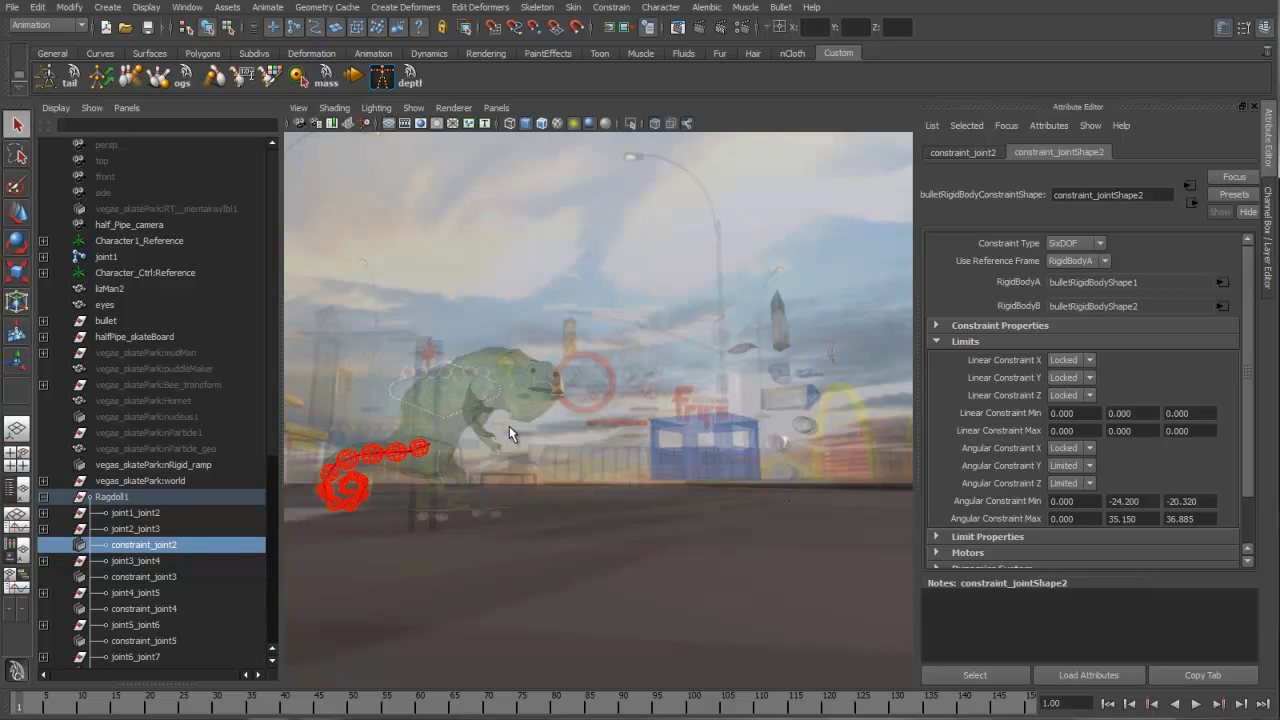
Maximize the shaded perspective view, play the ragdoll-tail run to frame 134, and rewind to frame 1
{"action": "key", "text": "space"}
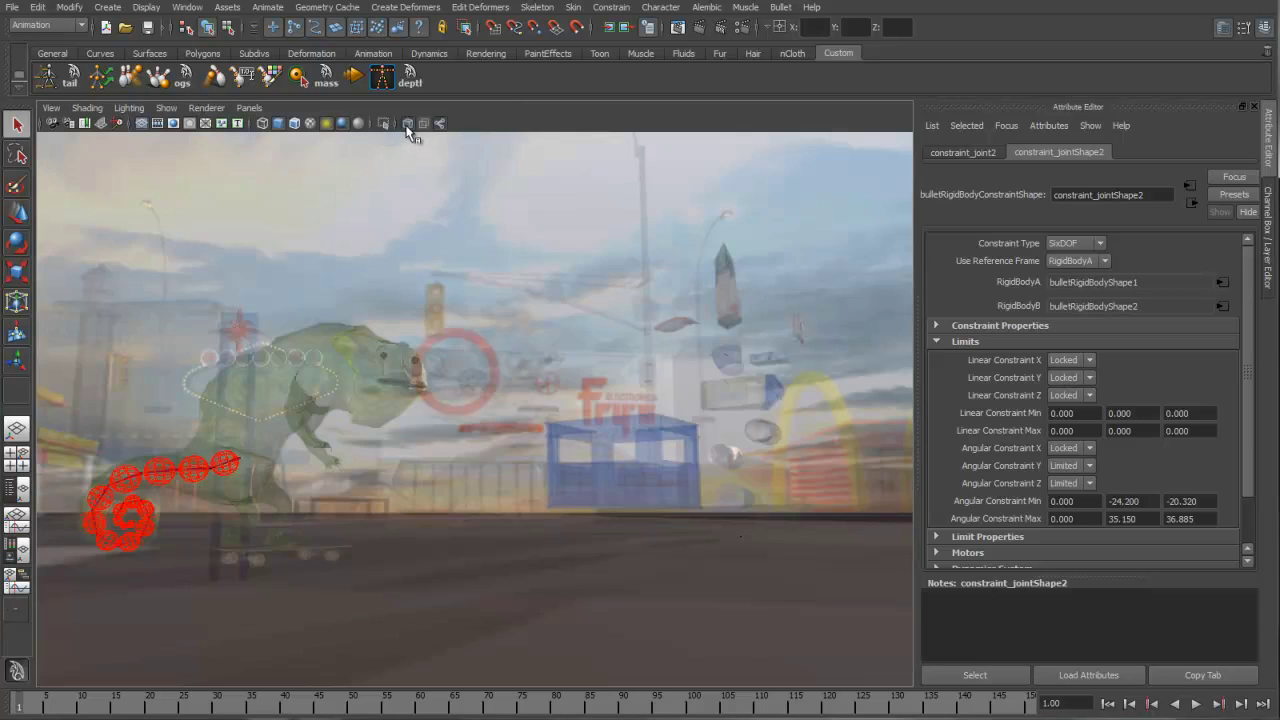
{"action": "left_click", "coordinate": [408, 124]}
{"action": "key", "text": "alt+v"}
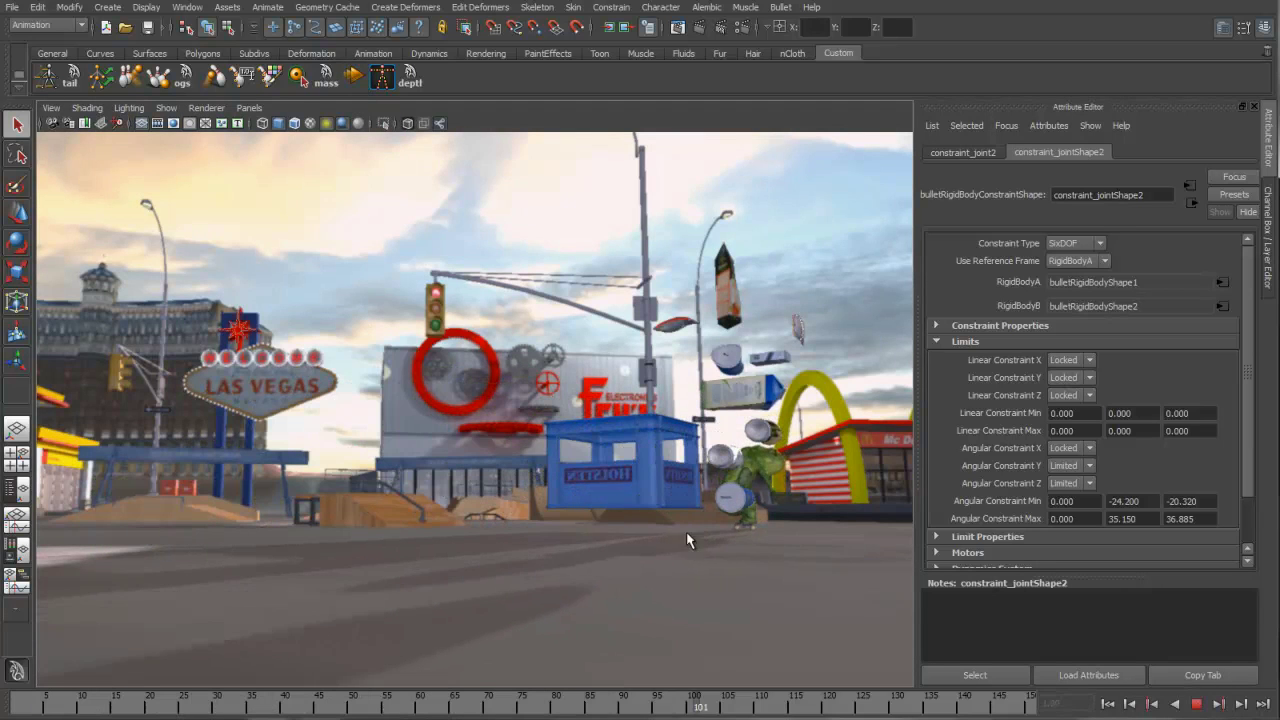
{"action": "left_click", "coordinate": [1196, 704]}
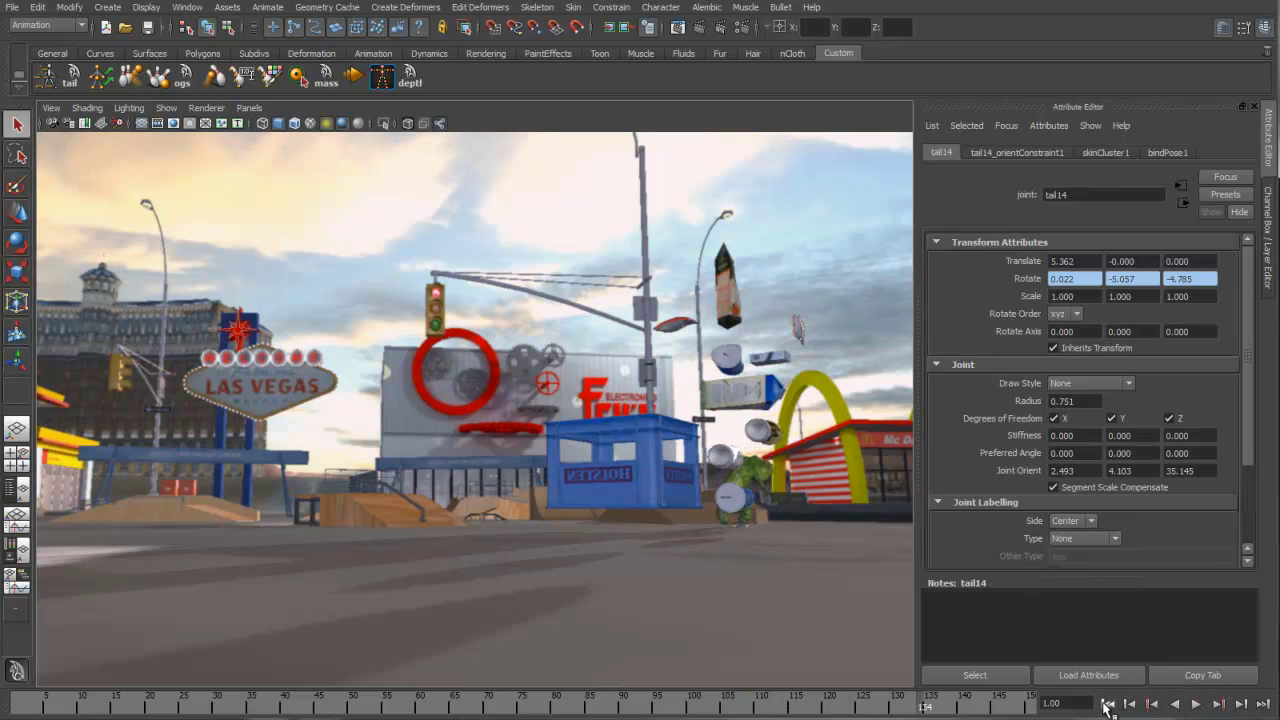
{"action": "left_click", "coordinate": [1107, 704]}
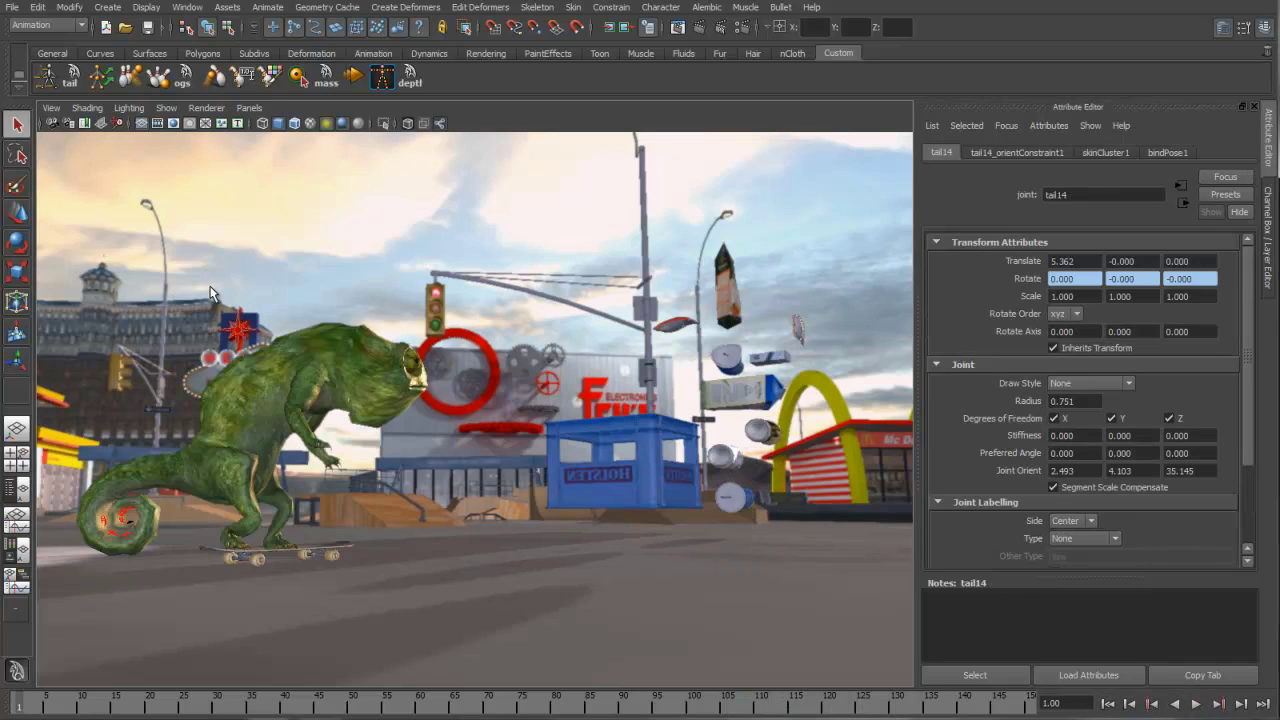
Add a static Bullet rigid body ground plane, test-play the skate run, rewind, and select the deck
{"action": "left_click", "coordinate": [130, 78]}
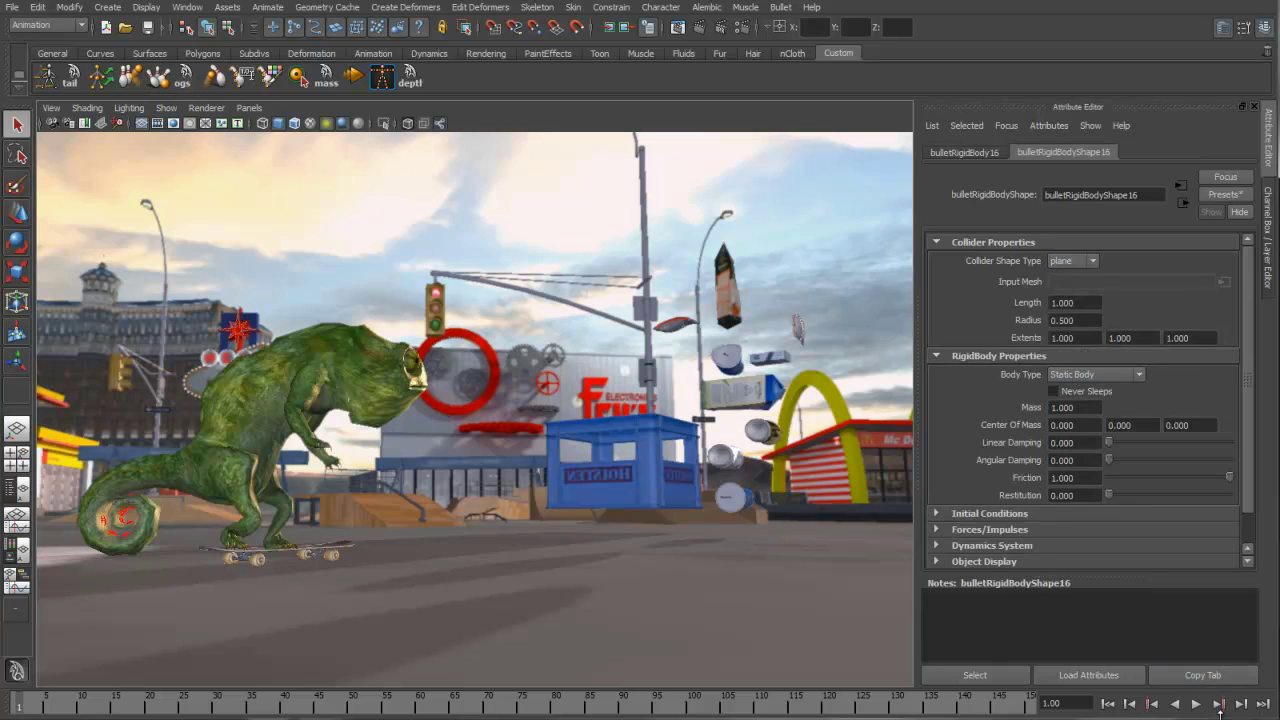
{"action": "left_click", "coordinate": [1196, 704]}
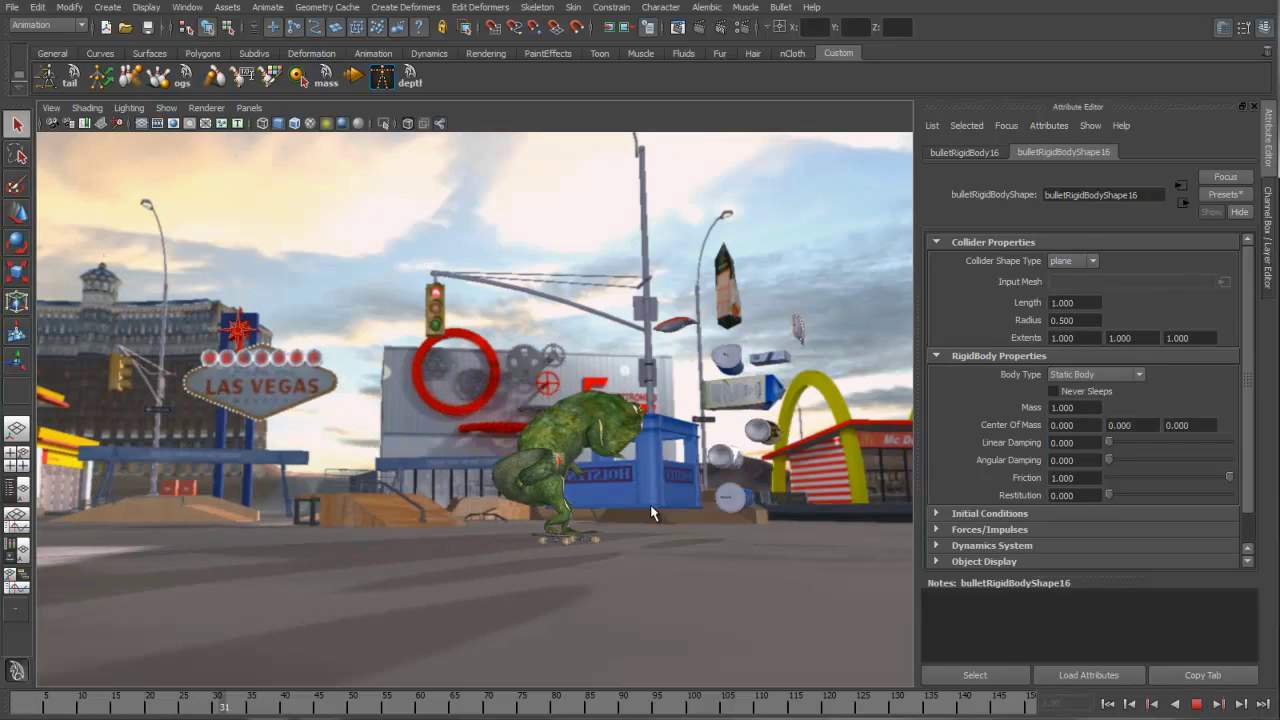
{"action": "left_click", "coordinate": [1198, 705]}
{"action": "left_click", "coordinate": [1108, 704]}
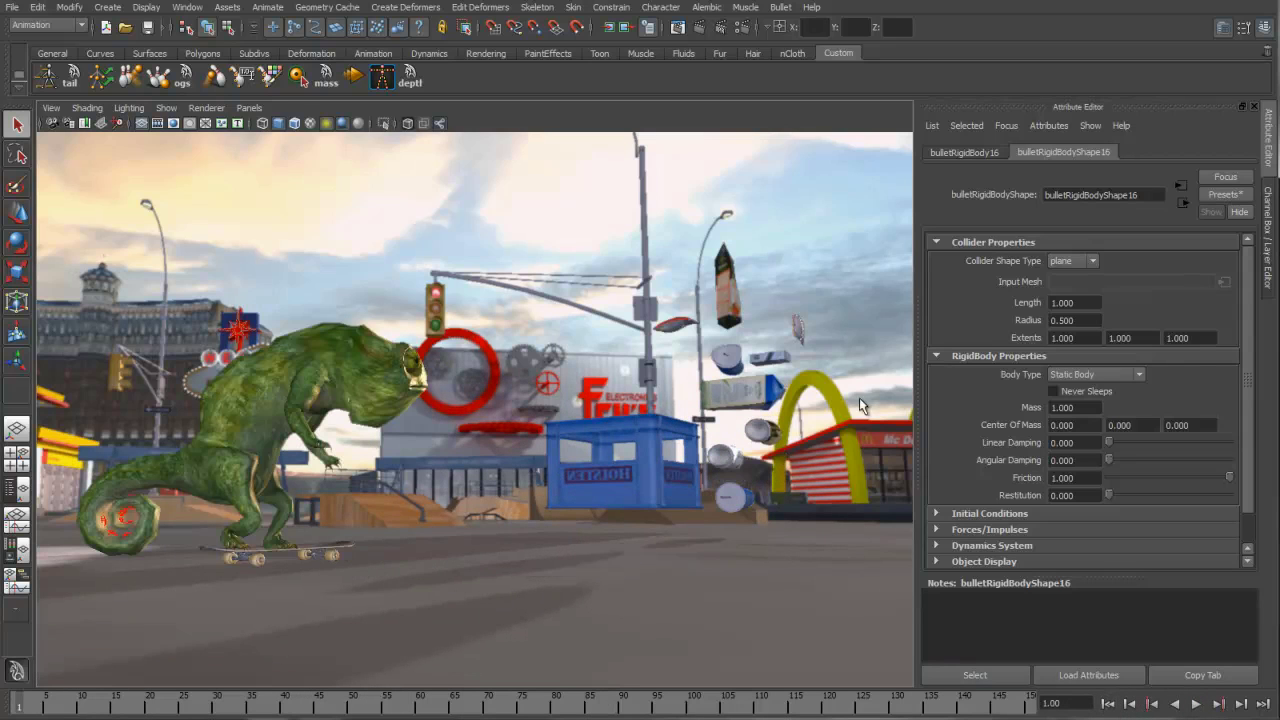
{"action": "left_click", "coordinate": [342, 548]}
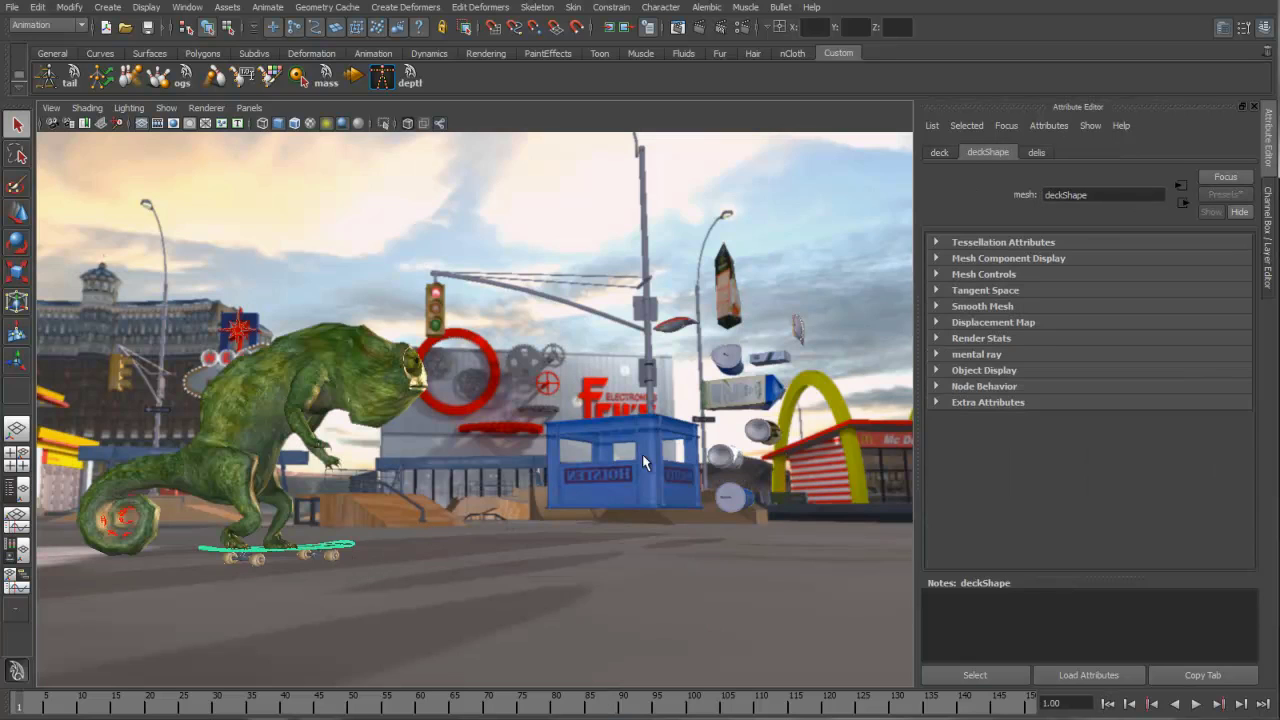
Make the smokes pack, crushed can, milk carton, can, Pepsi can and juice bottle rigid bodies, then replay and rewind
{"action": "left_click", "coordinate": [726, 357]}
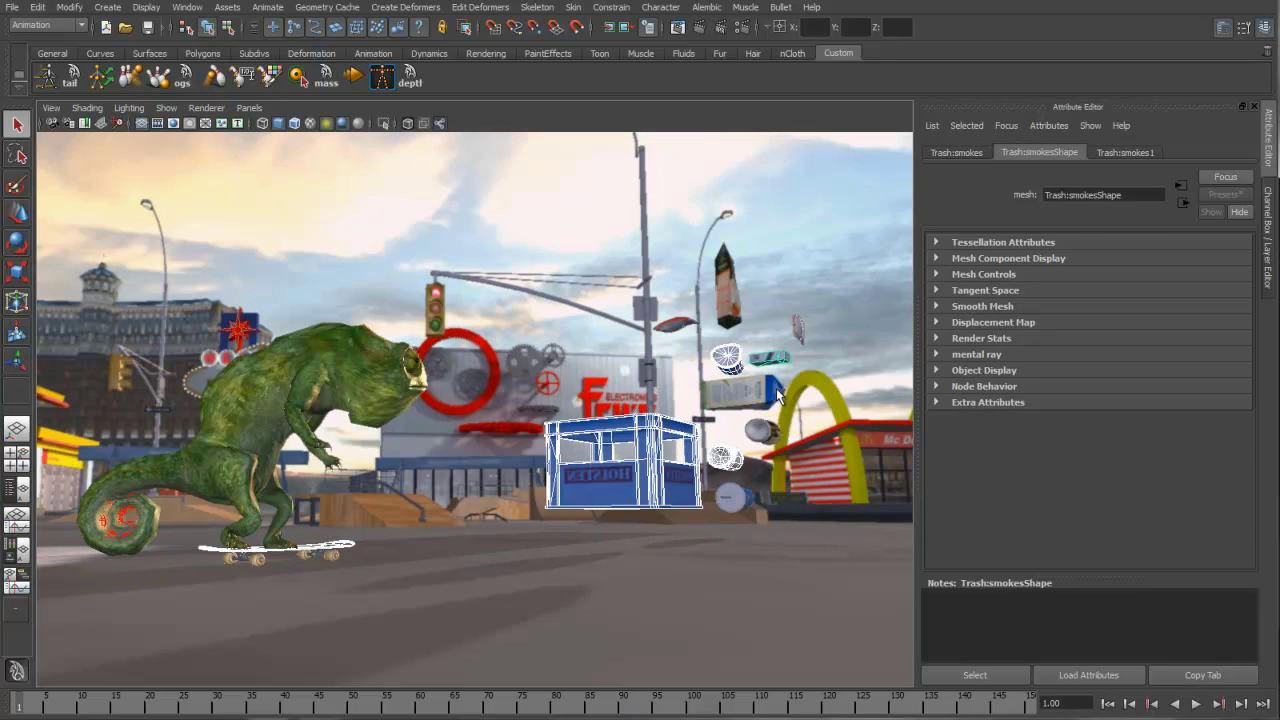
{"action": "left_click", "coordinate": [770, 357]}
{"action": "left_click", "coordinate": [729, 383]}
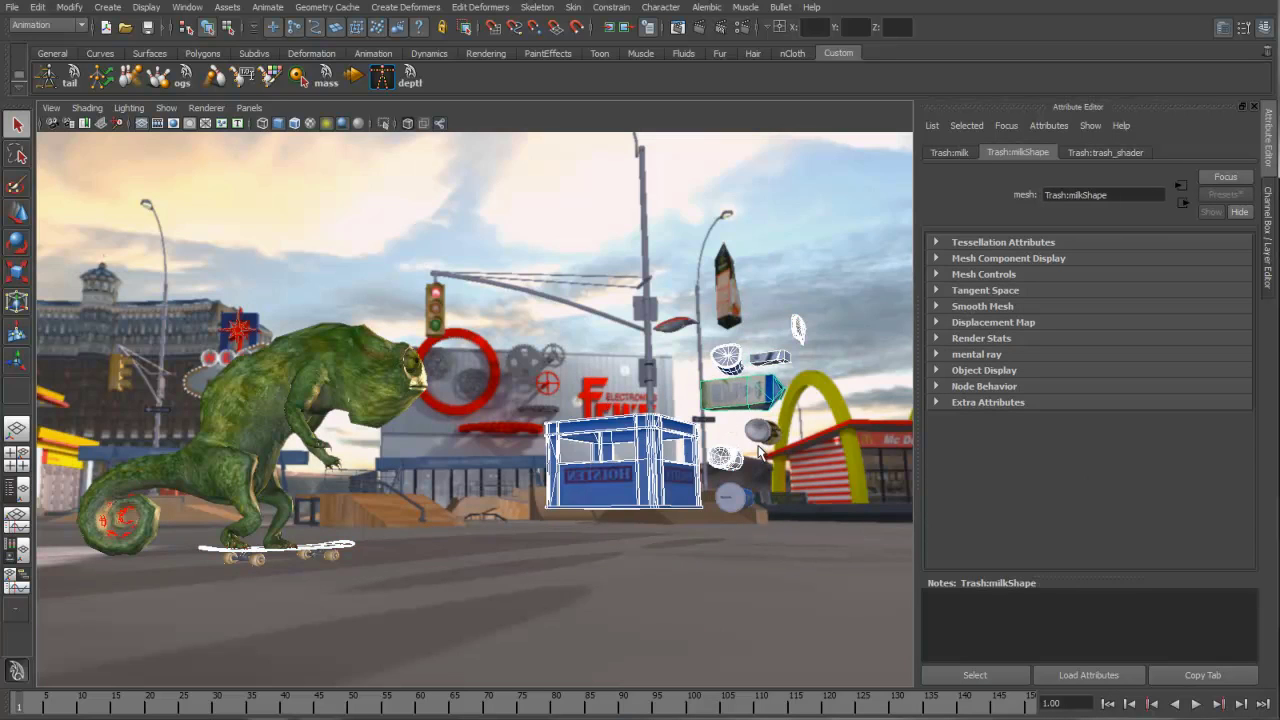
{"action": "left_click", "coordinate": [779, 441]}
{"action": "left_click", "coordinate": [745, 503]}
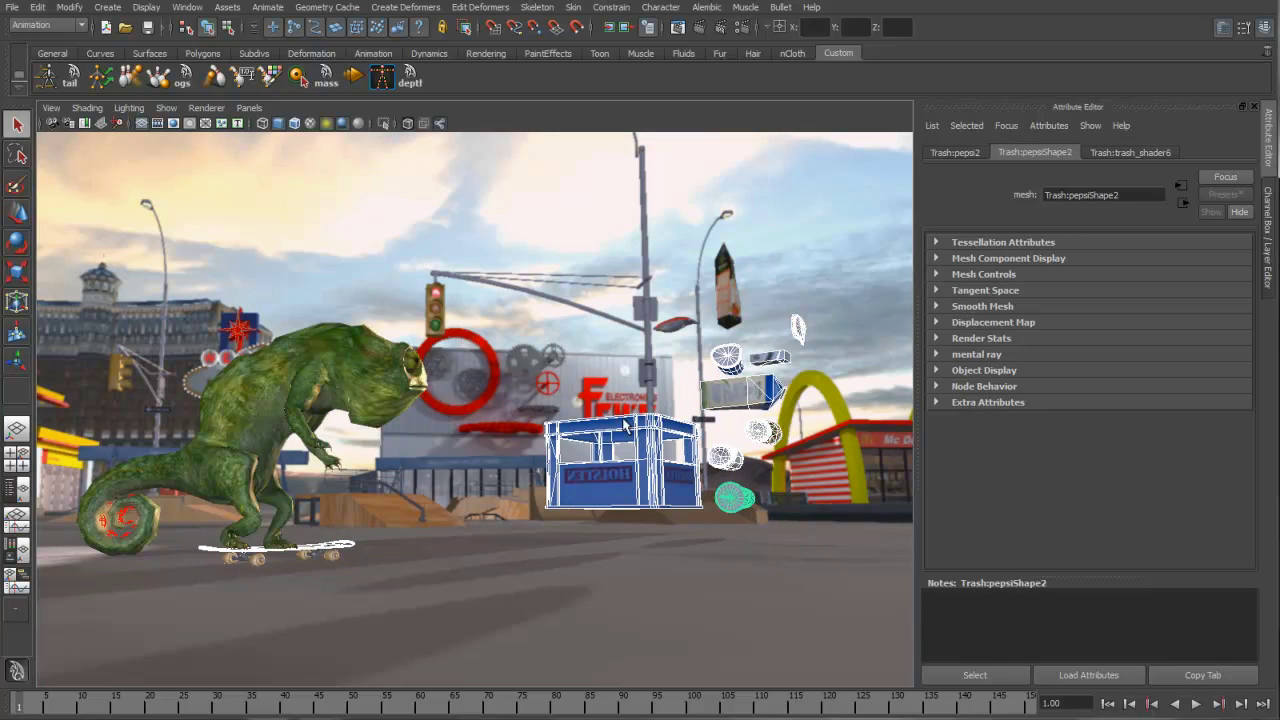
{"action": "left_click", "coordinate": [721, 268]}
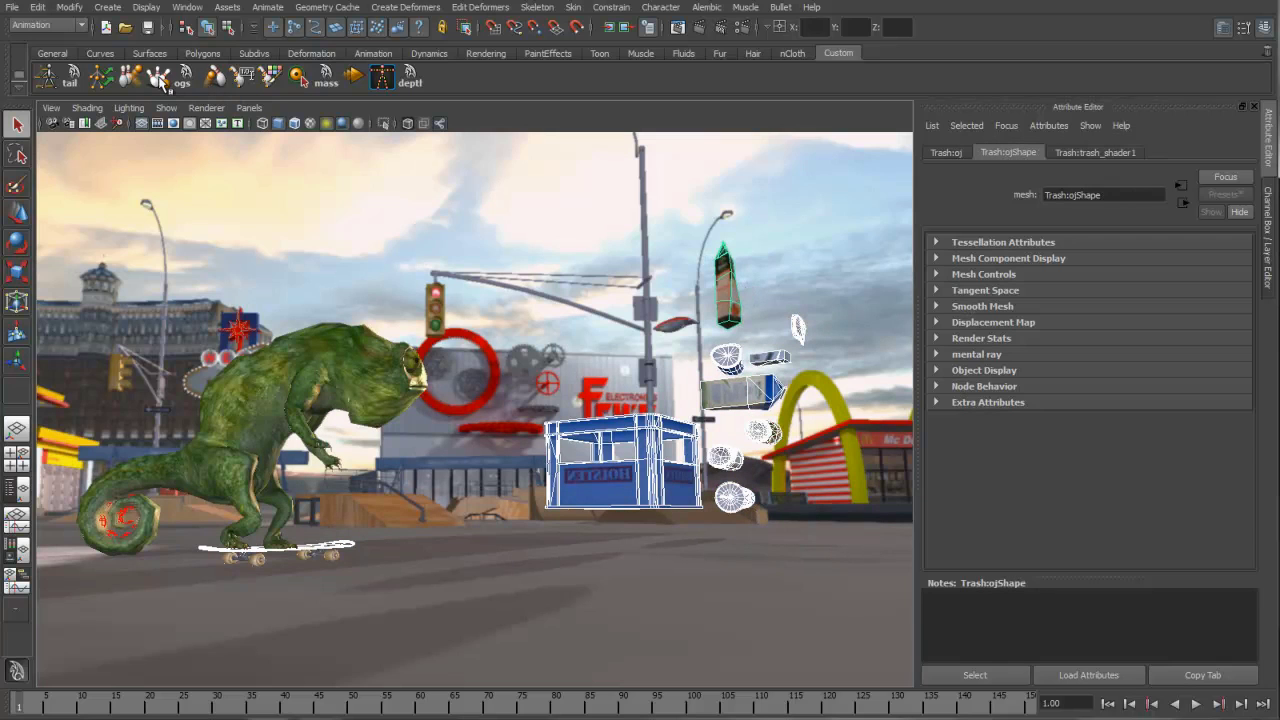
{"action": "left_click", "coordinate": [185, 85]}
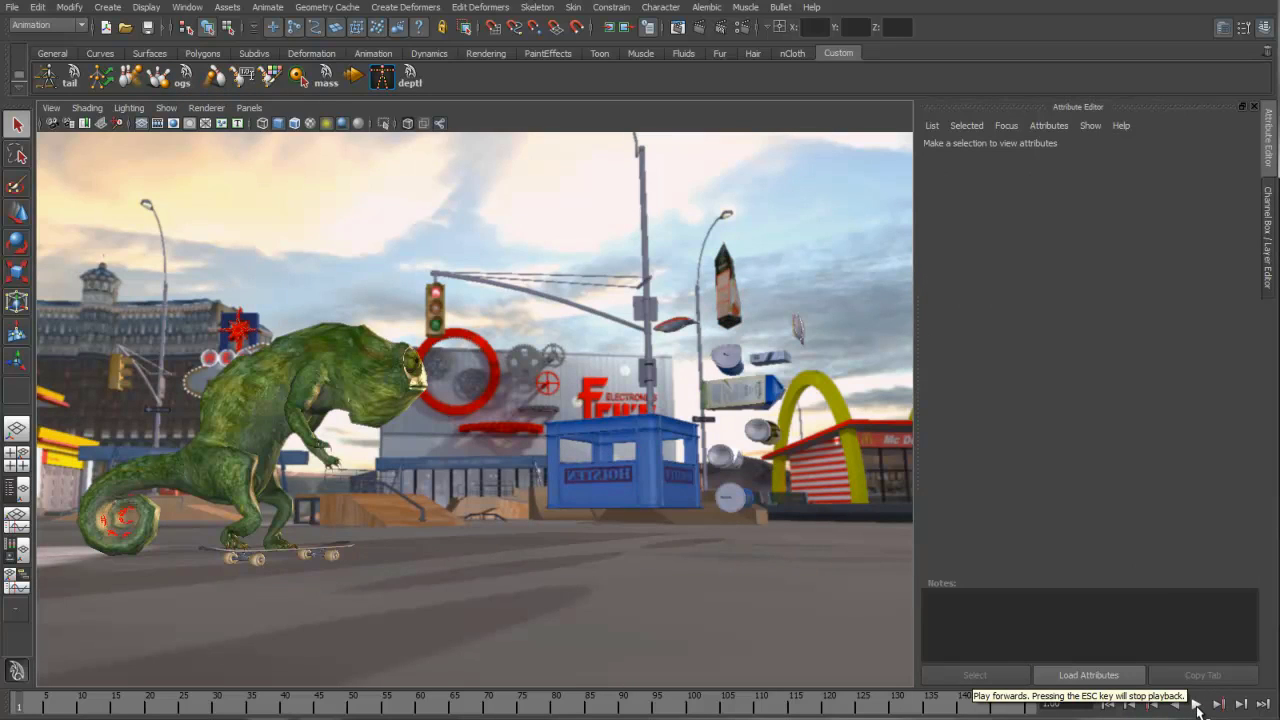
{"action": "left_click", "coordinate": [1197, 705]}
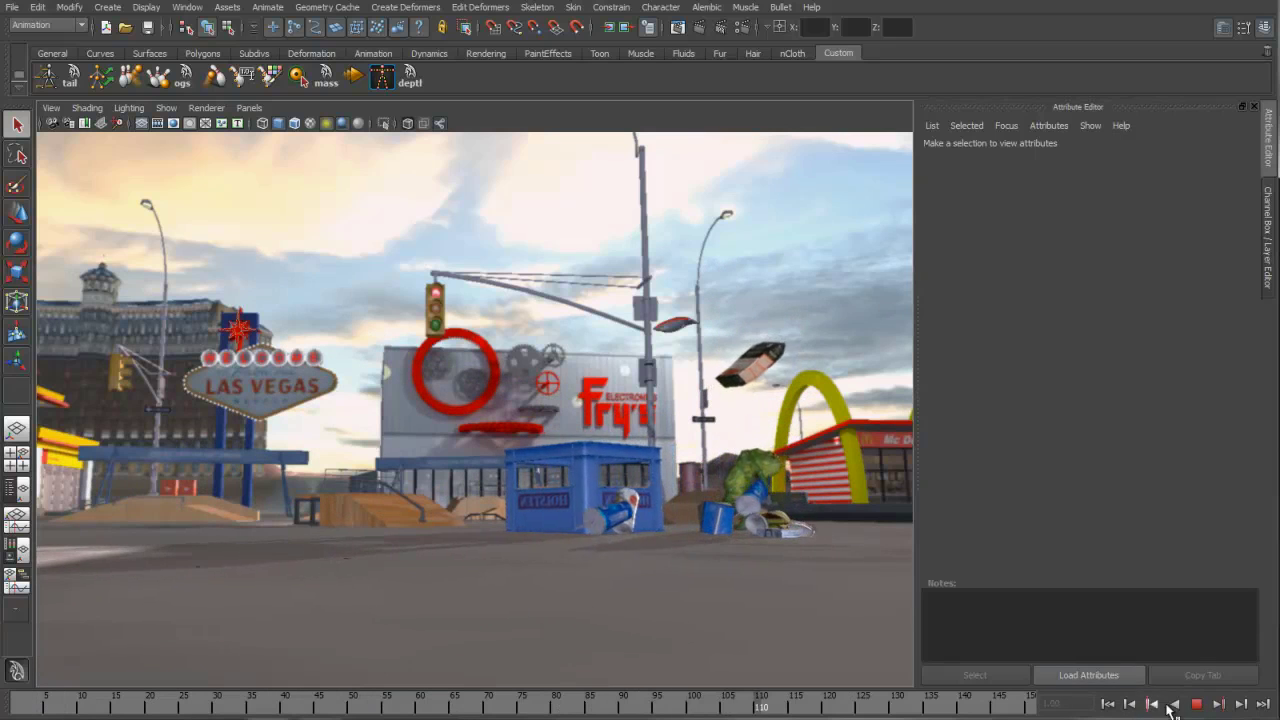
{"action": "left_click", "coordinate": [1107, 704]}
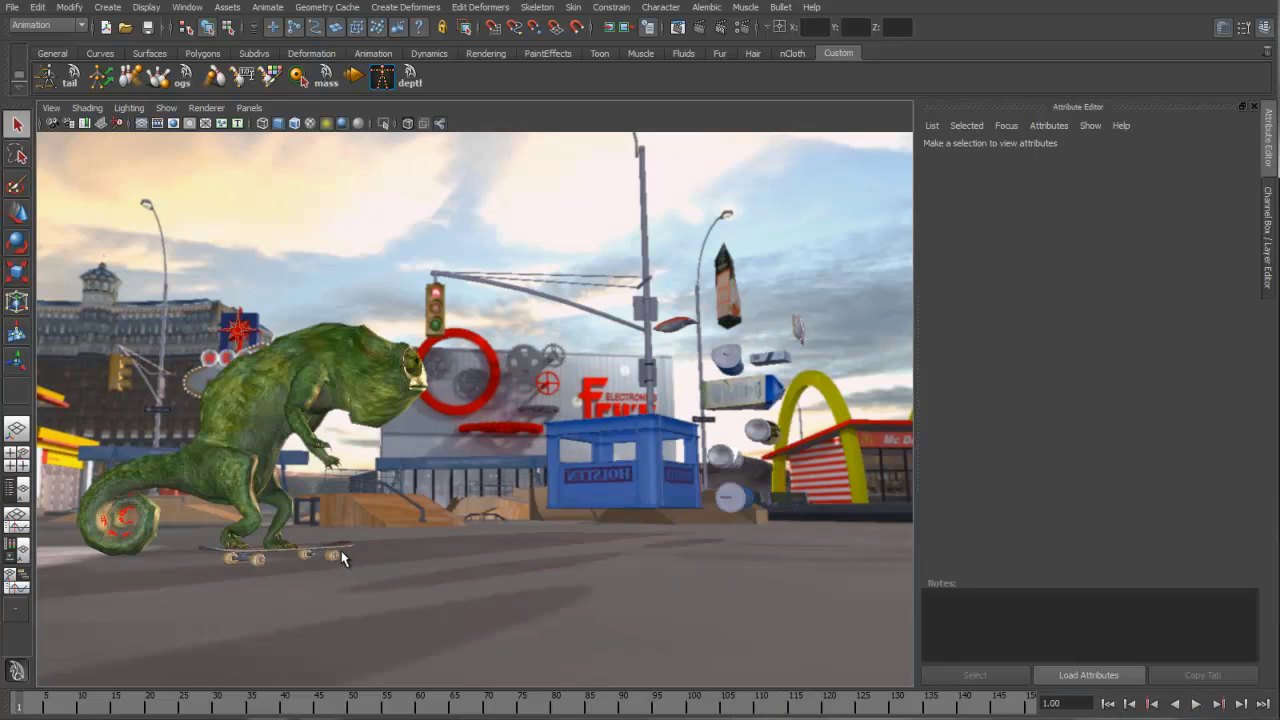
Set the skateboard deck's bulletRigidBodyShape17 Body Type to Kinematic RigidBody
{"action": "left_click", "coordinate": [346, 550]}
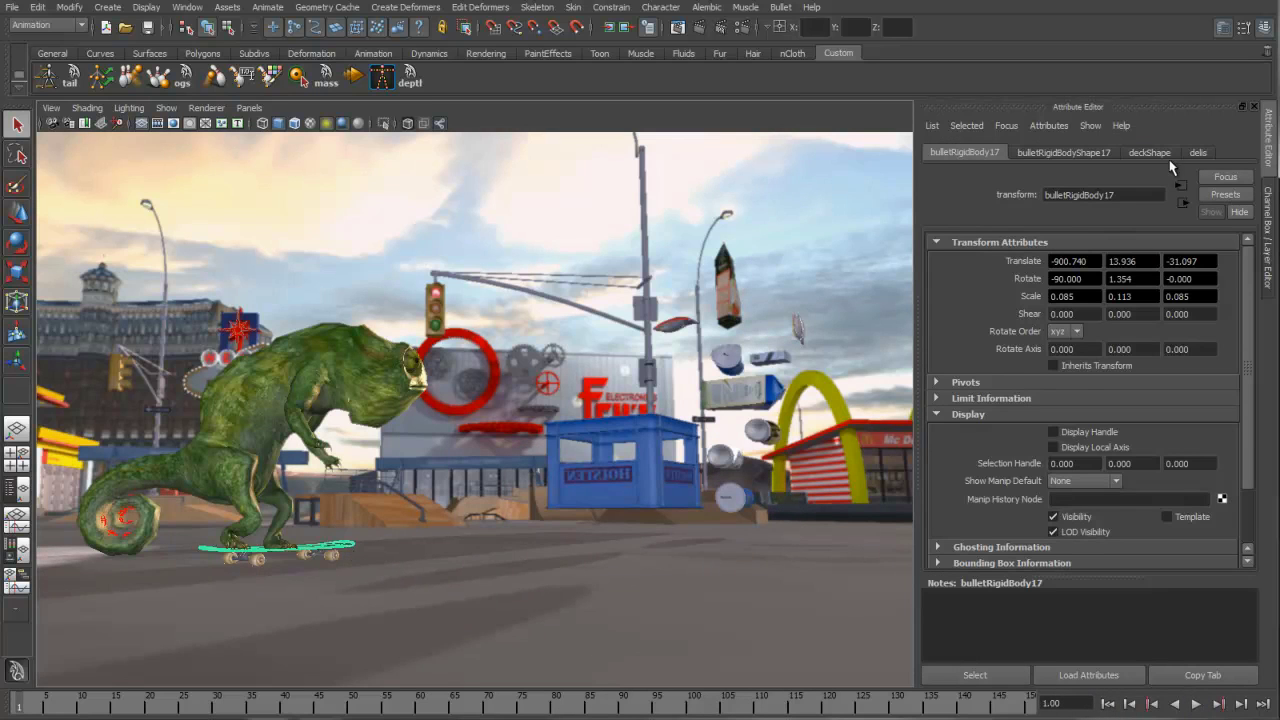
{"action": "left_click", "coordinate": [1085, 156]}
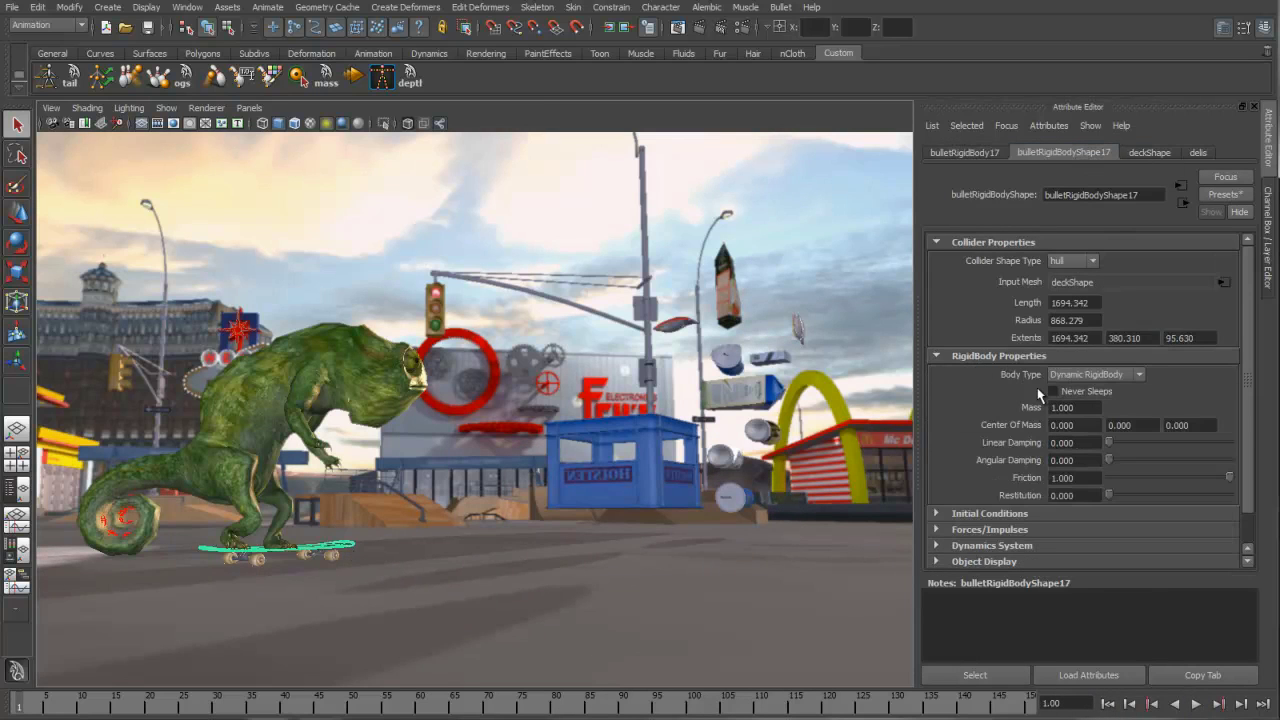
{"action": "left_click", "coordinate": [1104, 377]}
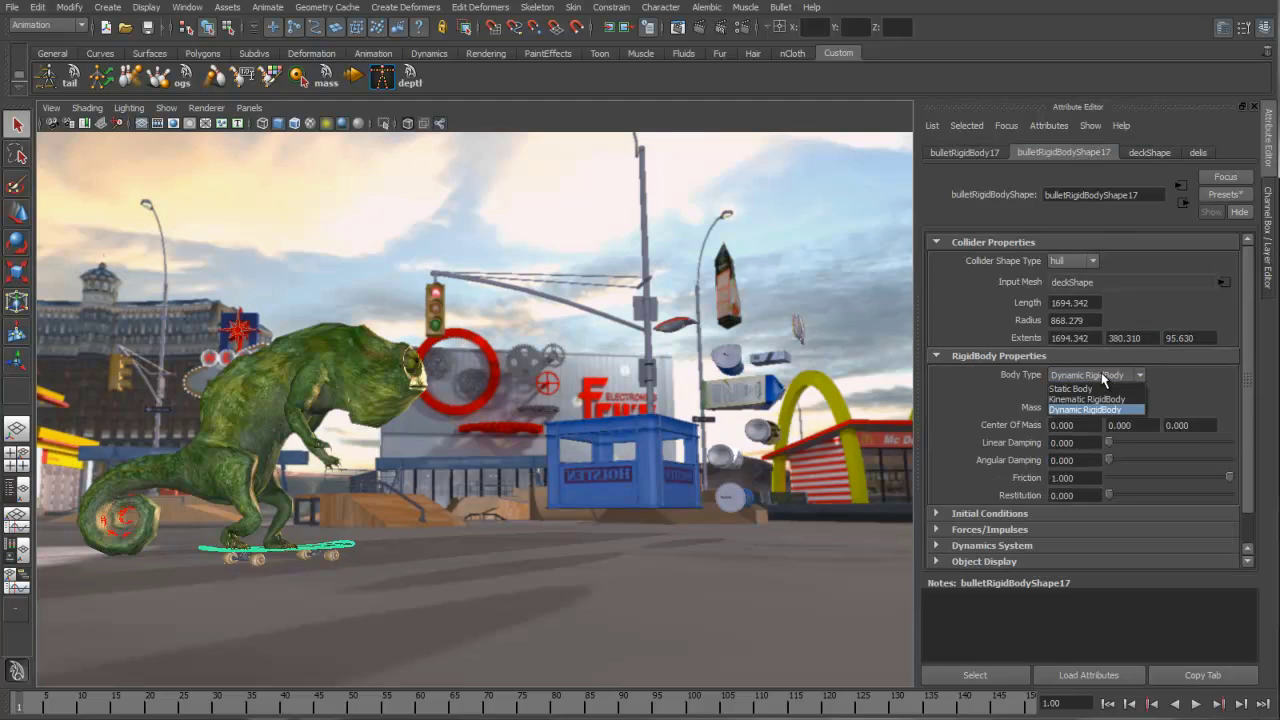
{"action": "left_click", "coordinate": [1103, 400]}
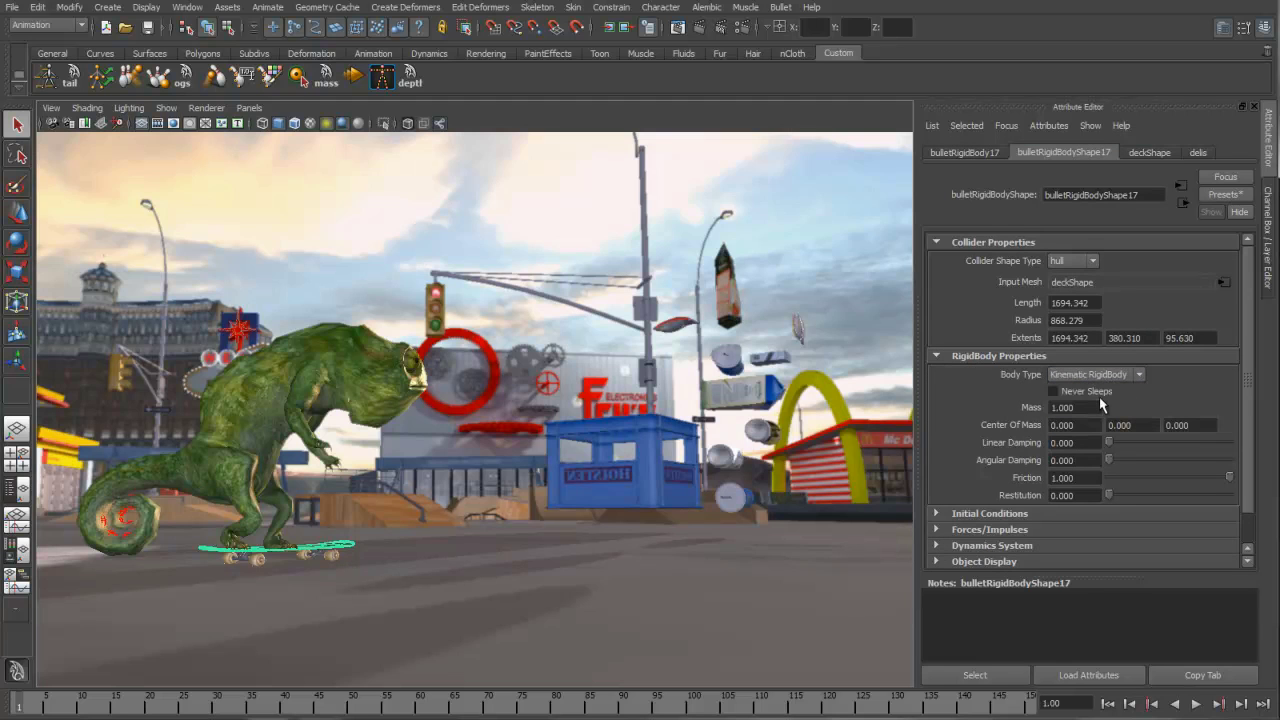
Set bulletSolverShape1 Gravity Y to -980 and preview the simulation
{"action": "left_click", "coordinate": [298, 77]}
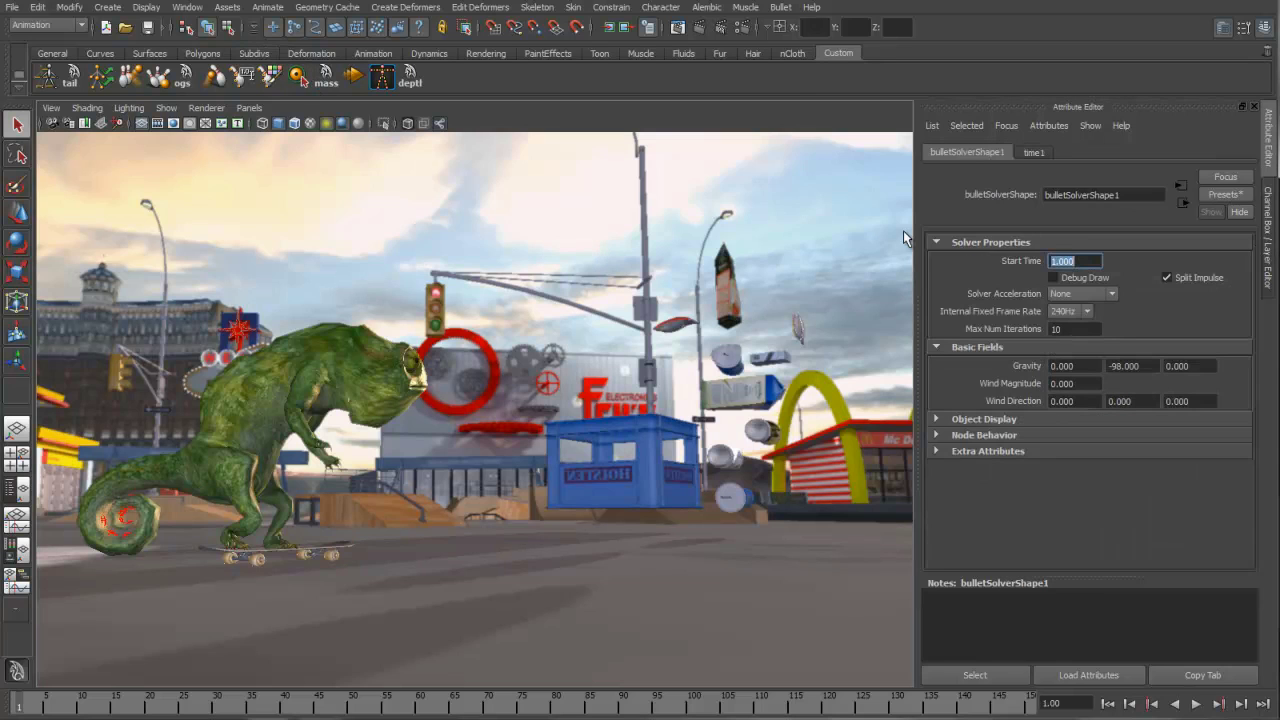
{"action": "left_click", "coordinate": [1147, 366]}
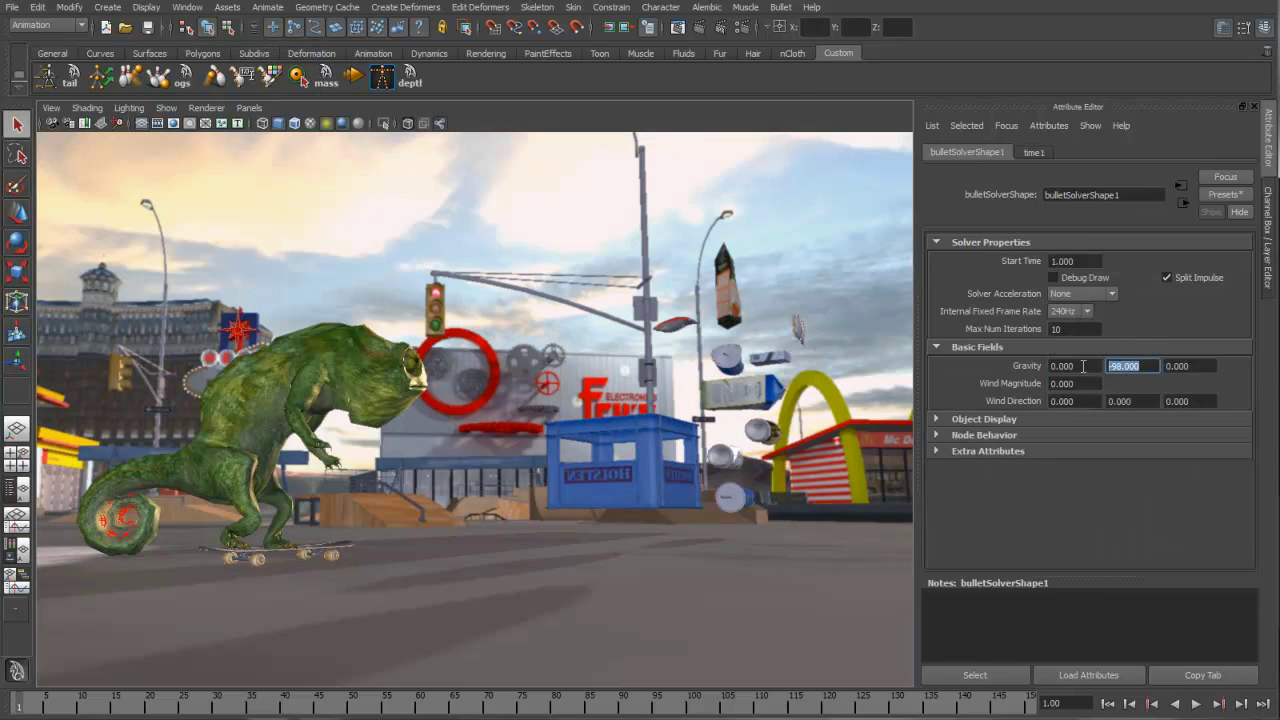
{"action": "key", "text": "Return"}
{"action": "left_click", "coordinate": [1195, 704]}
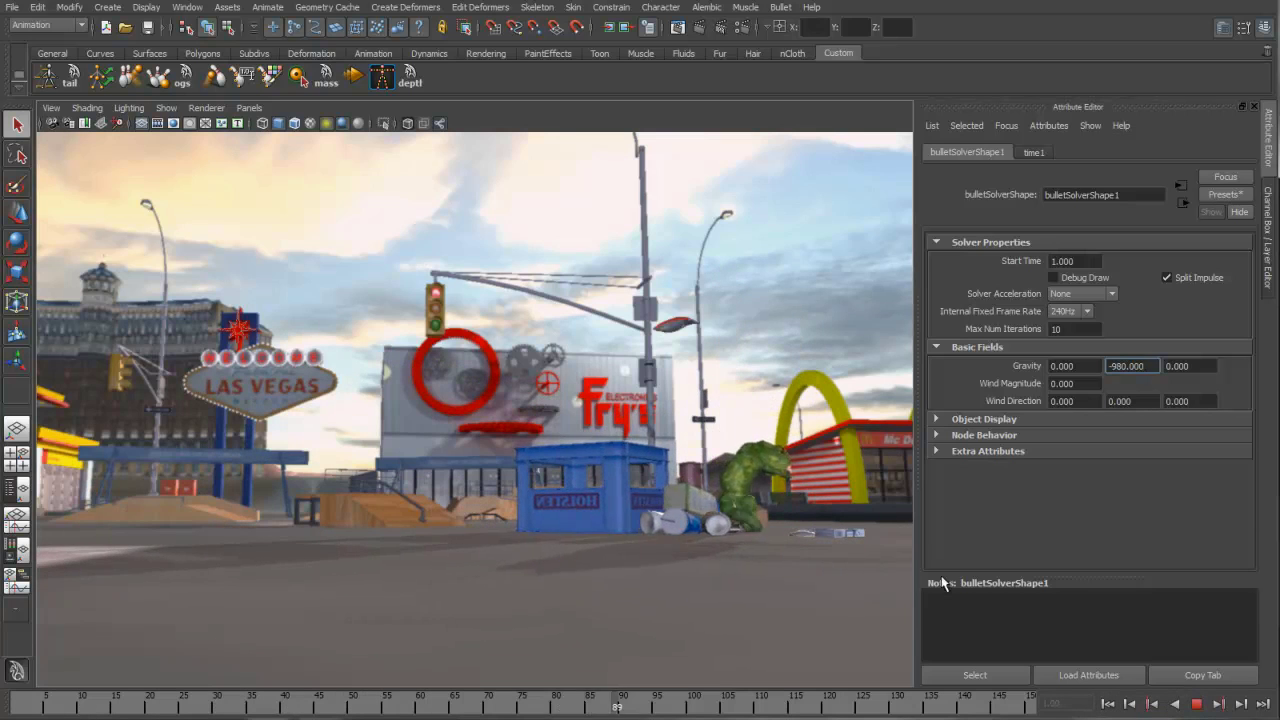
{"action": "left_click", "coordinate": [1196, 704]}
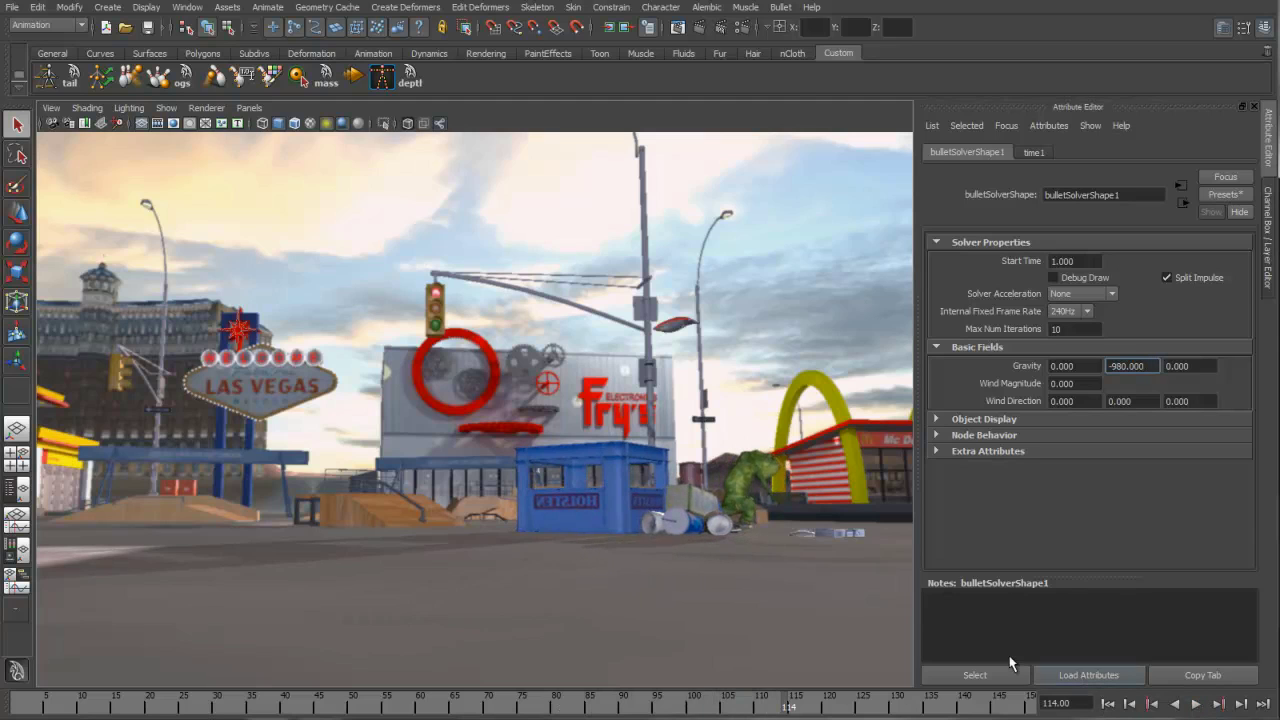
From frame 1, make Trash:bag a Bullet soft body using the chips_Bag preset
{"action": "left_click", "coordinate": [1108, 704]}
{"action": "left_click", "coordinate": [675, 330]}
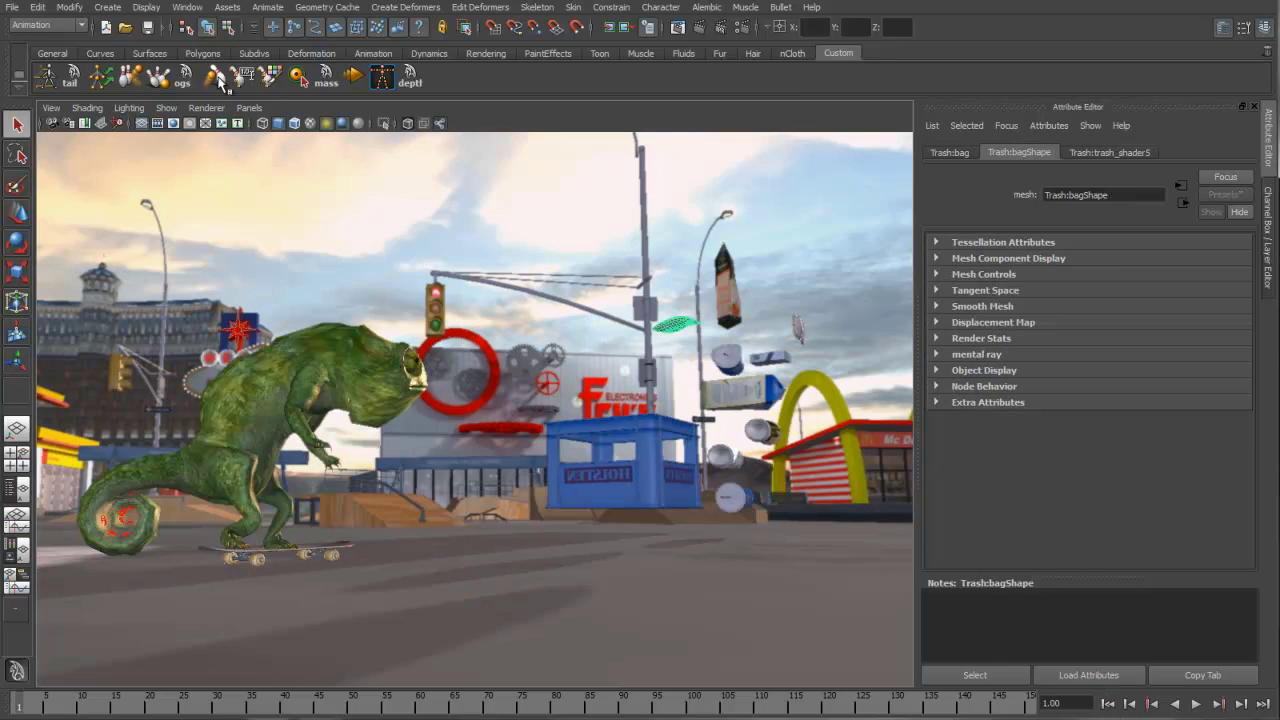
{"action": "left_click", "coordinate": [301, 80]}
{"action": "left_click", "coordinate": [1098, 155]}
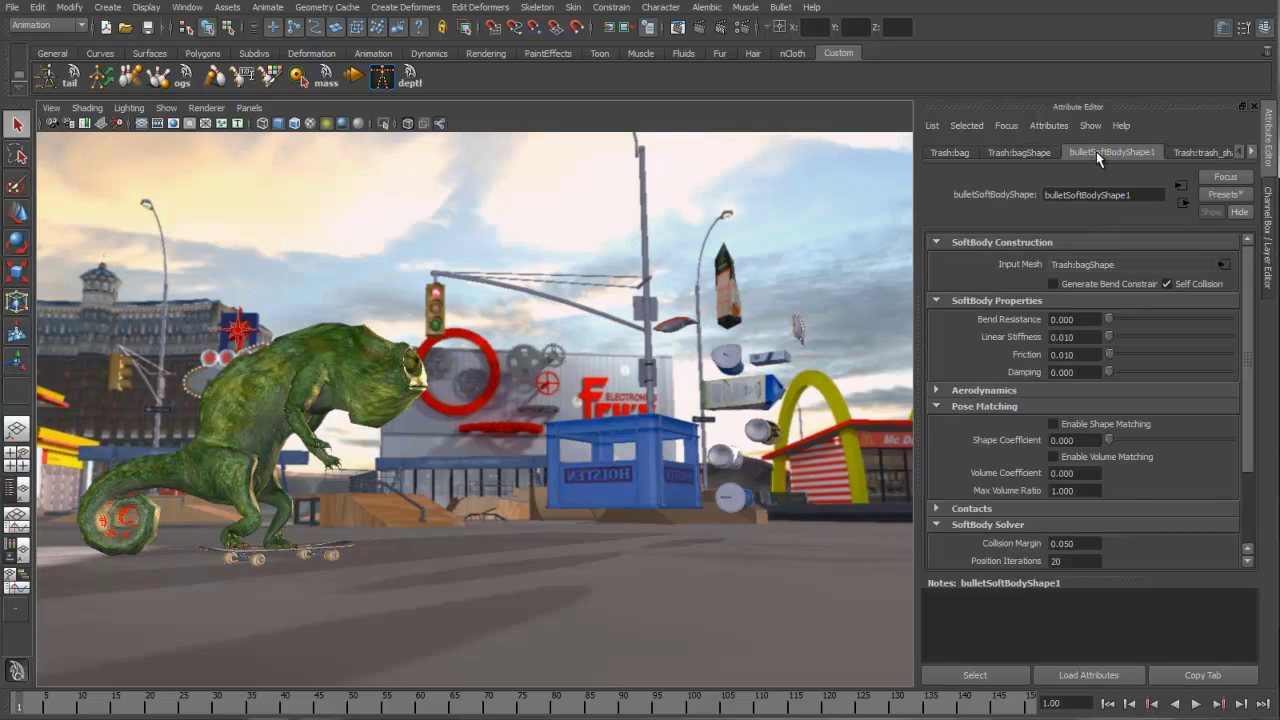
{"action": "left_click", "coordinate": [1225, 194]}
{"action": "mouse_move", "coordinate": [1145, 231]}
{"action": "left_click", "coordinate": [1053, 239]}
Play the simulation to test the chip bag, then stop and rewind to frame 1
{"action": "left_click", "coordinate": [1196, 704]}
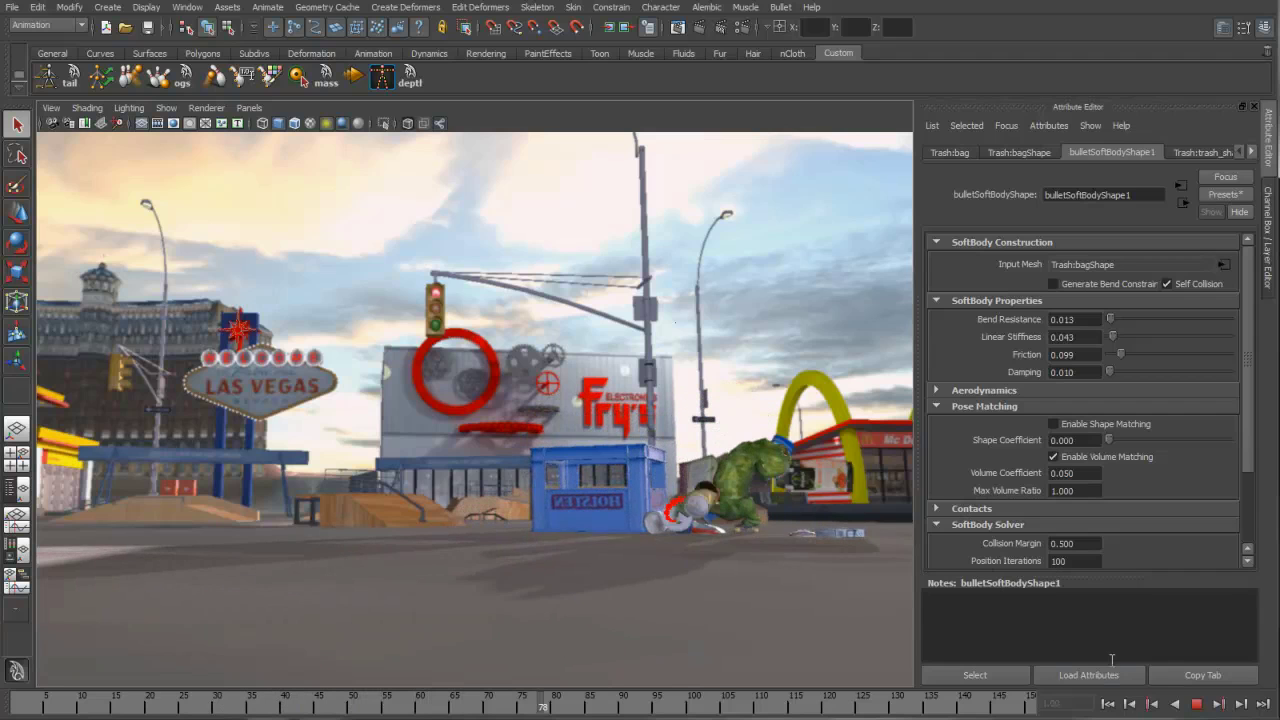
{"action": "key", "text": "Escape"}
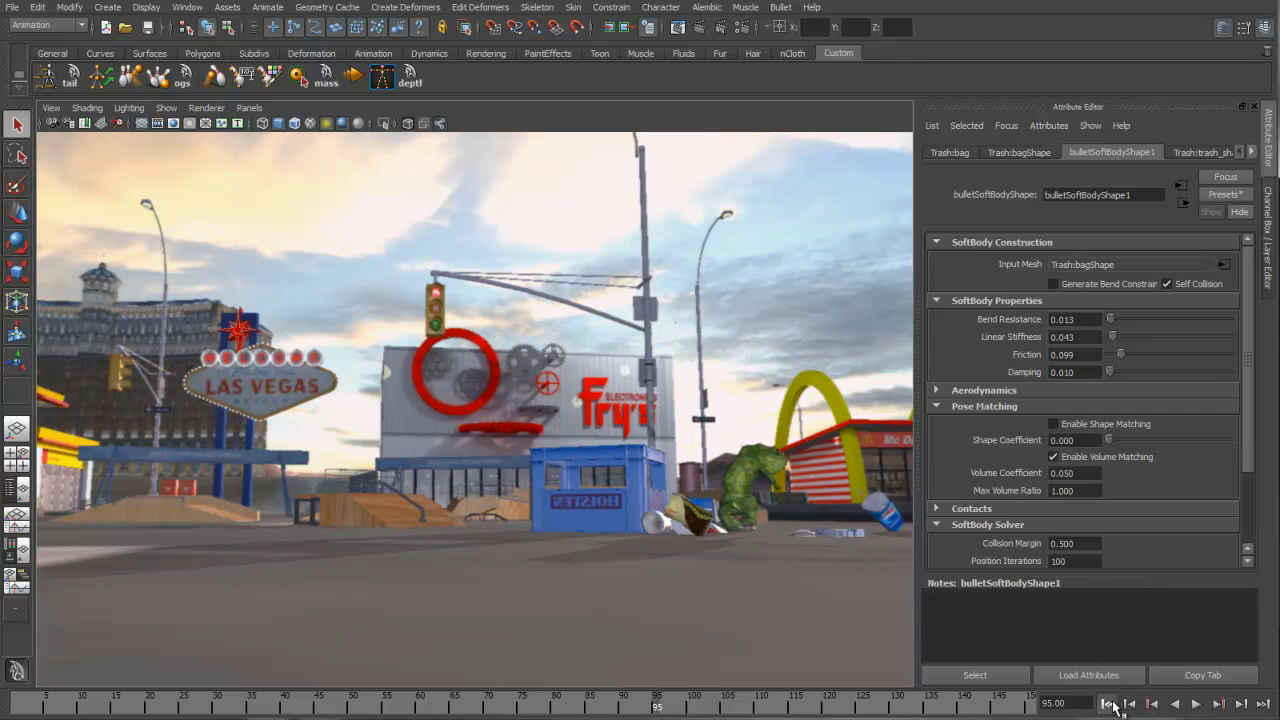
{"action": "left_click", "coordinate": [1109, 704]}
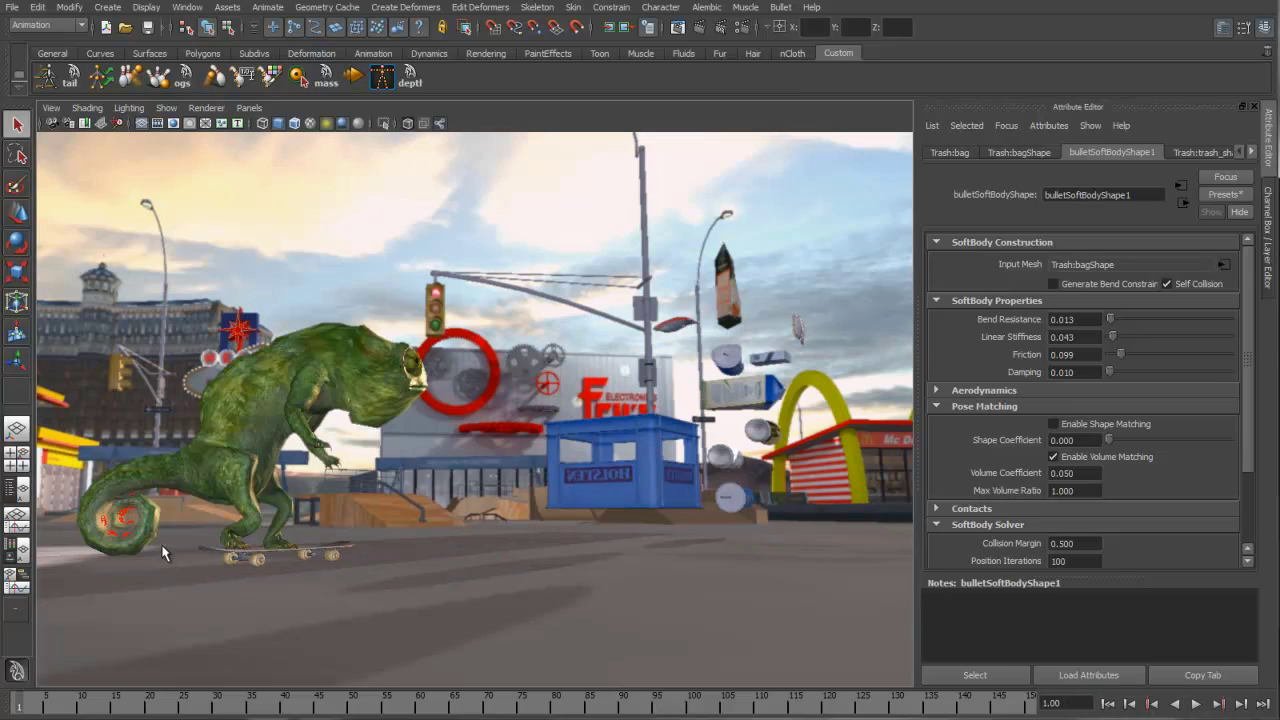
Edit the tail segment rigid body's Impulse Y in the Channel Box and play to check the ragdoll tail
{"action": "left_click", "coordinate": [125, 530]}
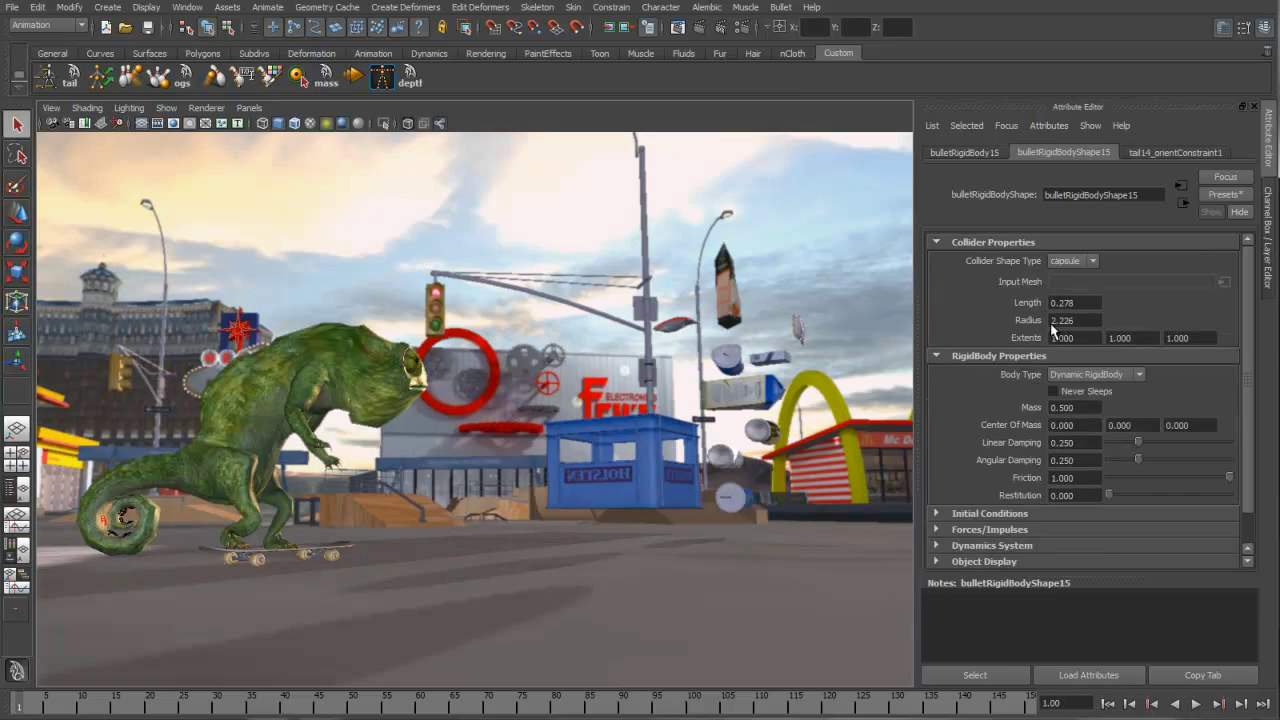
{"action": "left_click", "coordinate": [1269, 241]}
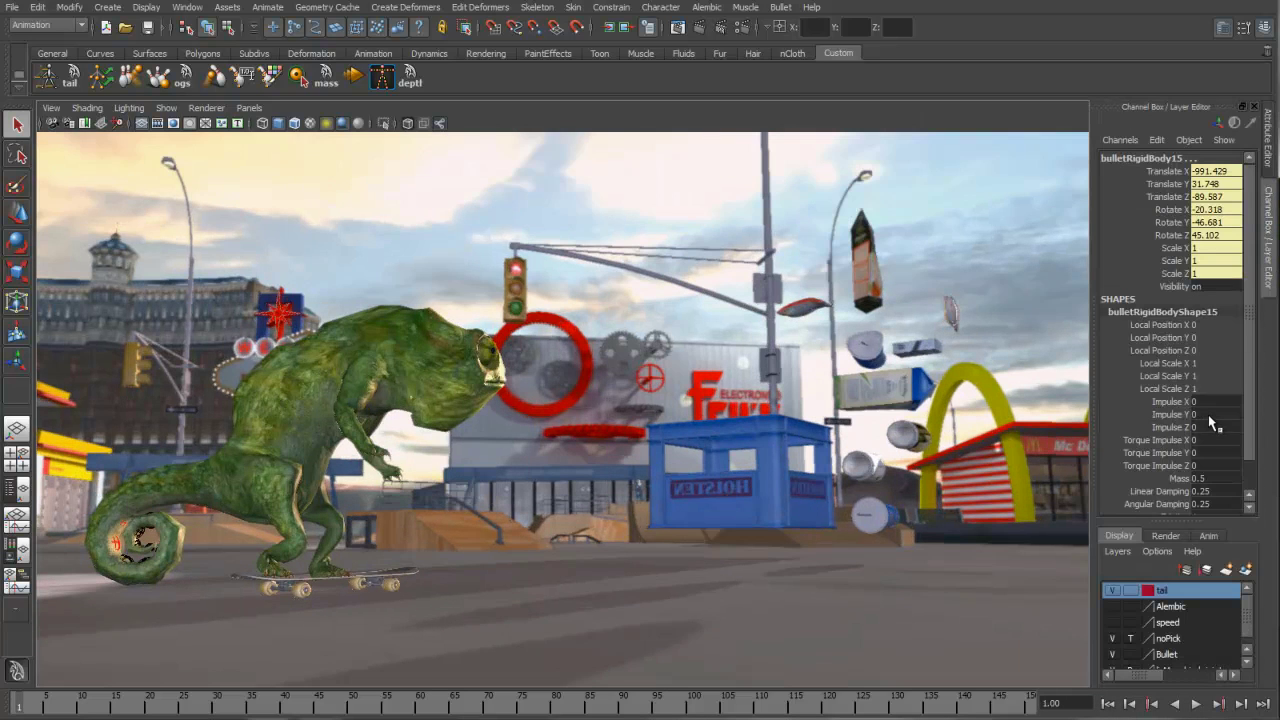
{"action": "left_click", "coordinate": [1210, 414]}
{"action": "left_click", "coordinate": [1196, 703]}
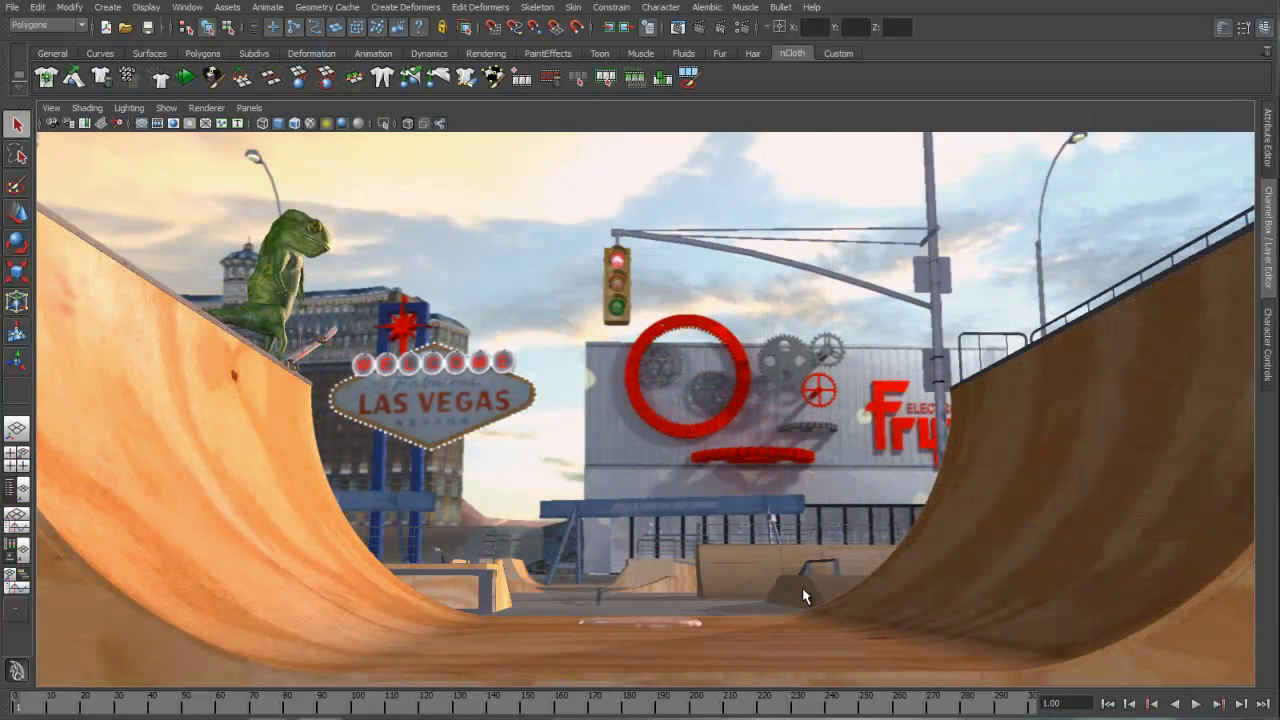
Export only the selected skateboard to dto.abc with Alembic Export Selection, overwriting the existing file
{"action": "left_click", "coordinate": [678, 626]}
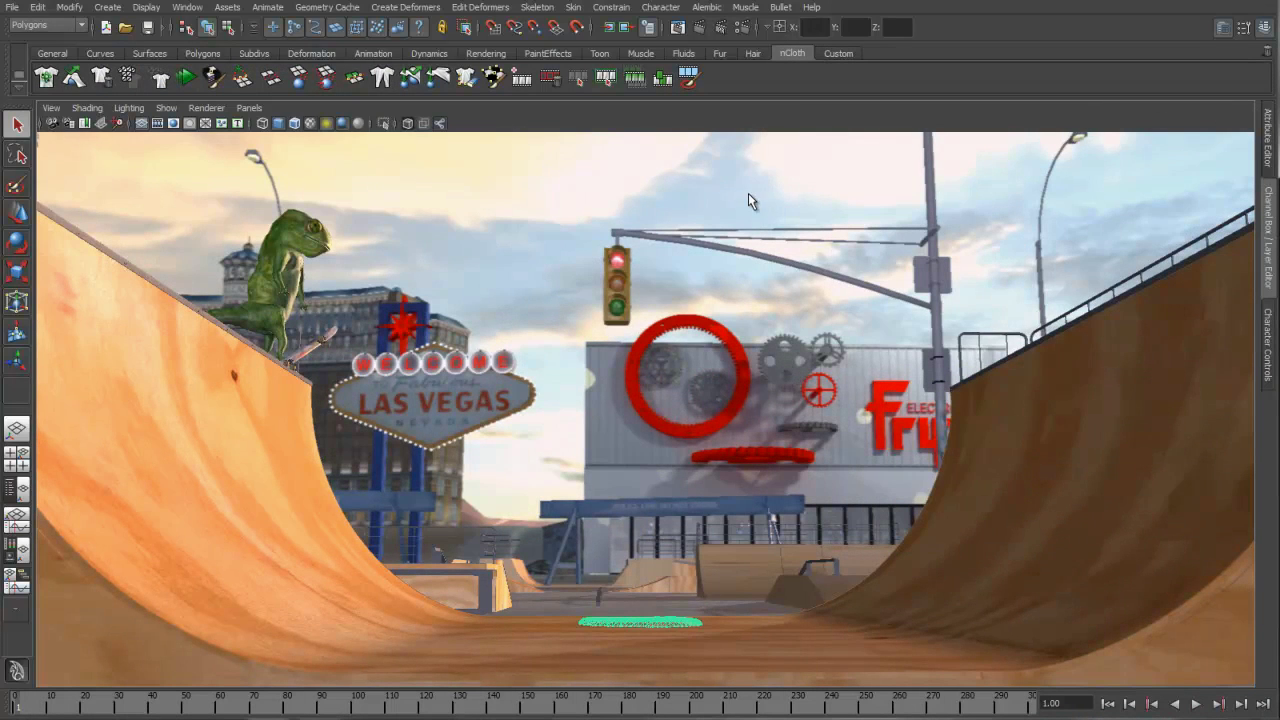
{"action": "left_click", "coordinate": [706, 7]}
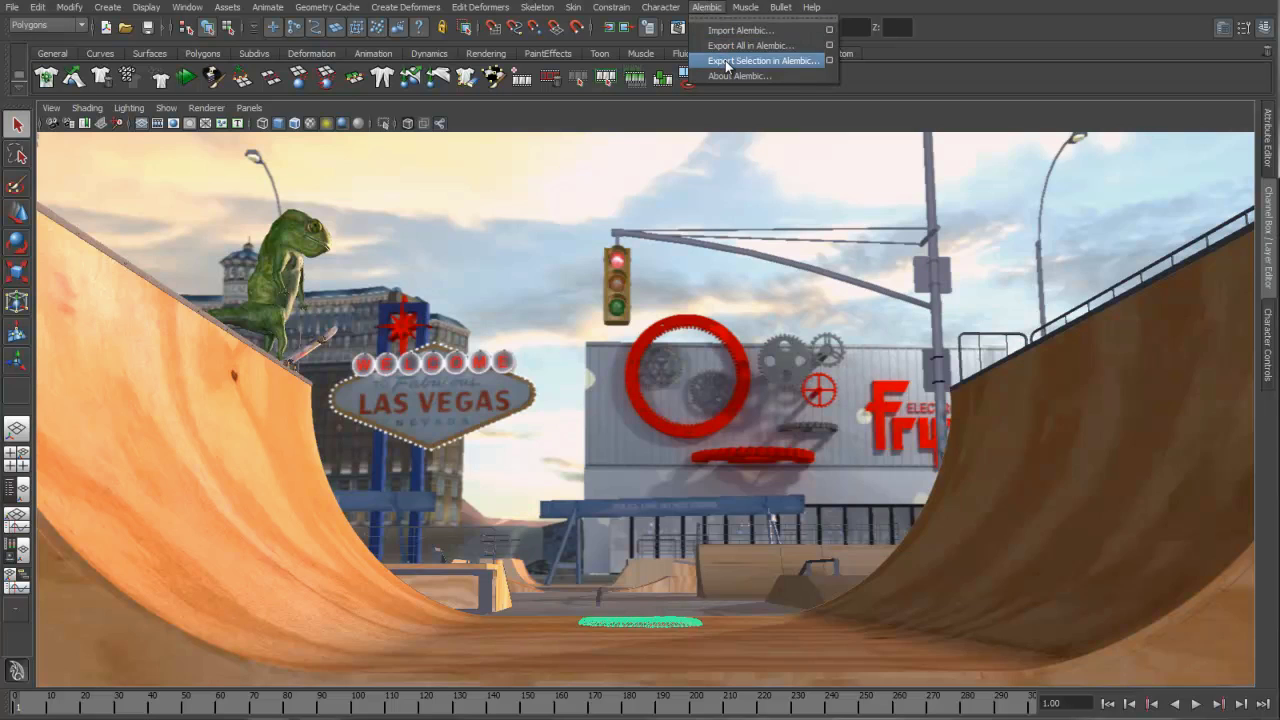
{"action": "left_click", "coordinate": [727, 64]}
{"action": "double_click", "coordinate": [320, 236]}
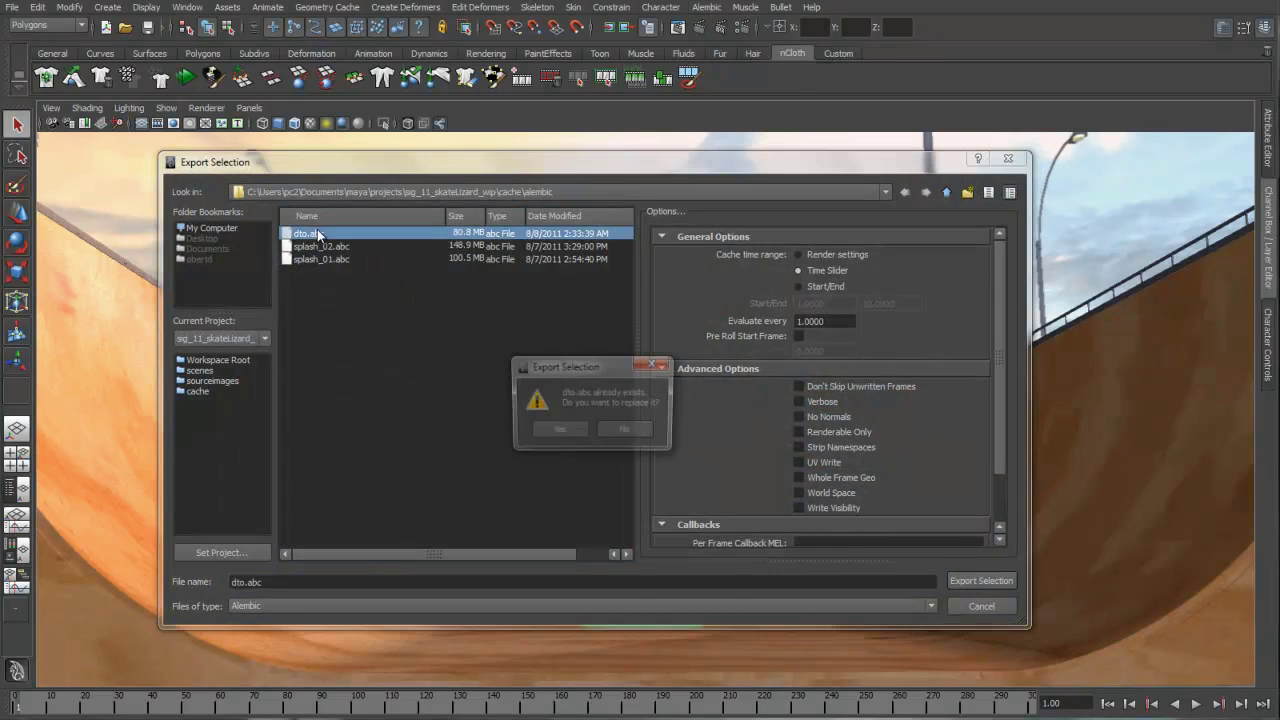
{"action": "left_click", "coordinate": [562, 430]}
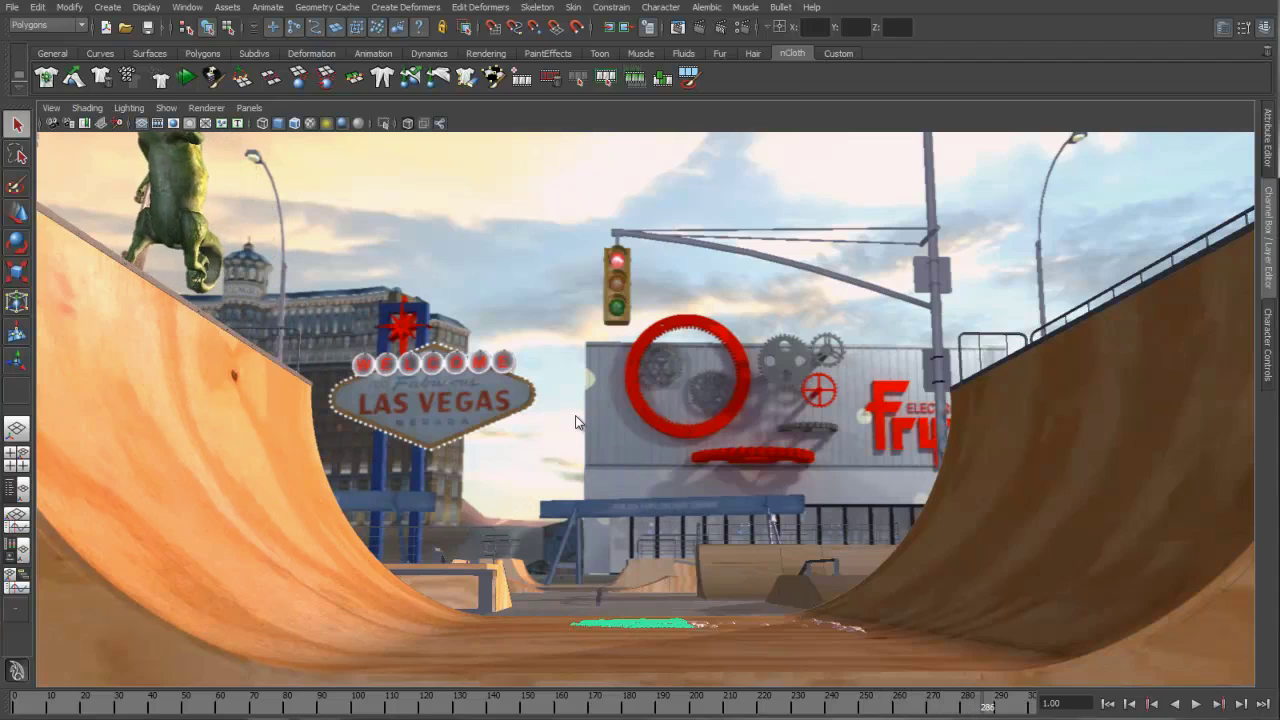
With nothing selected, import dto.abc, then play and scrub the timeline to review the cached animation
{"action": "left_click", "coordinate": [539, 471]}
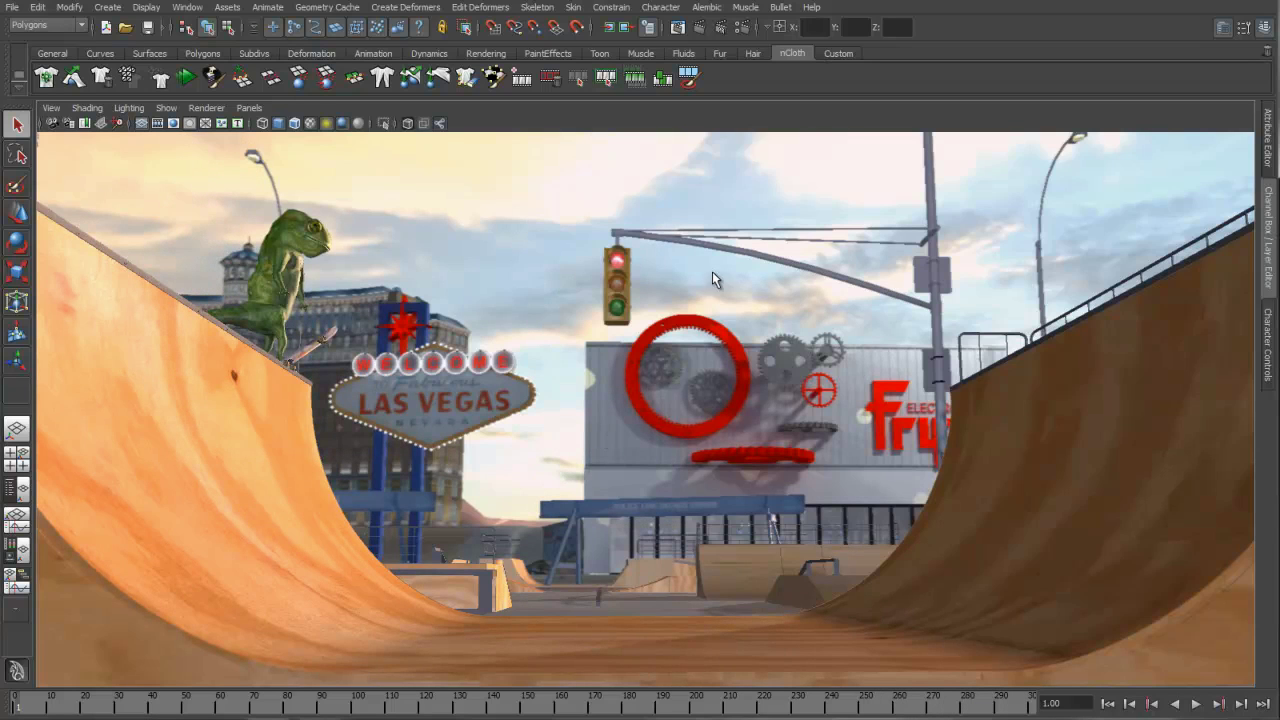
{"action": "left_click", "coordinate": [712, 8]}
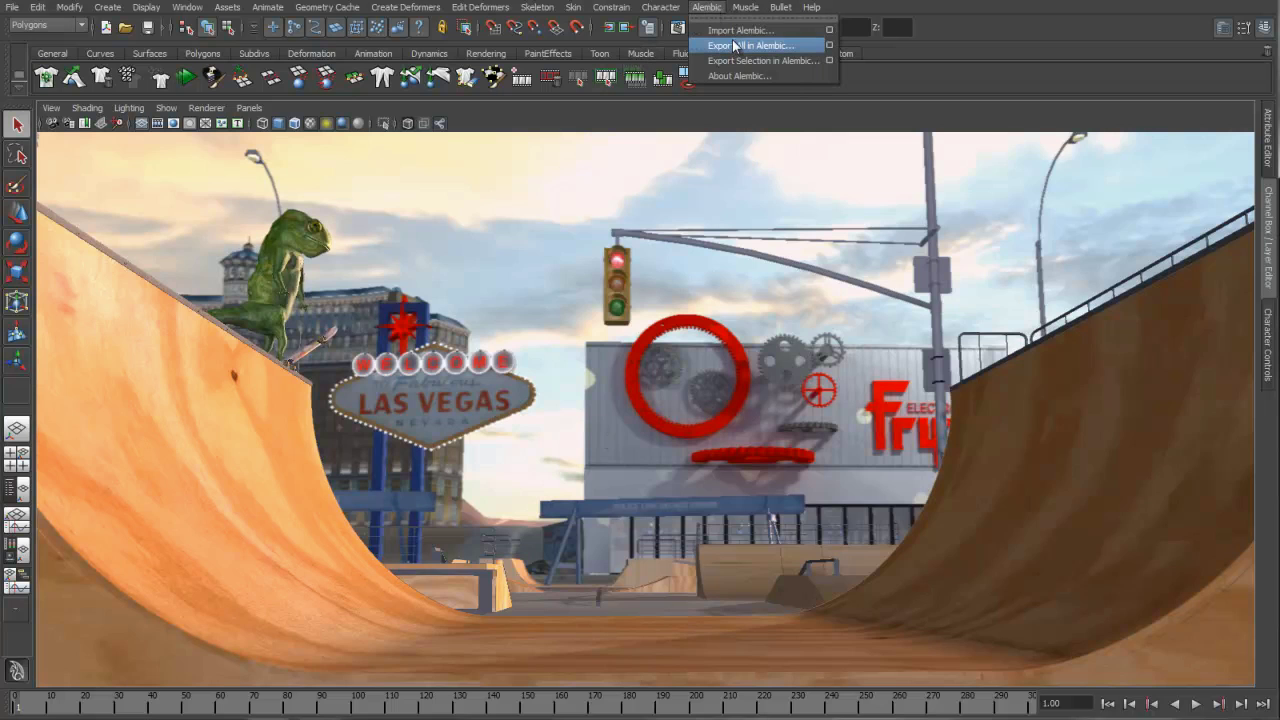
{"action": "left_click", "coordinate": [730, 28]}
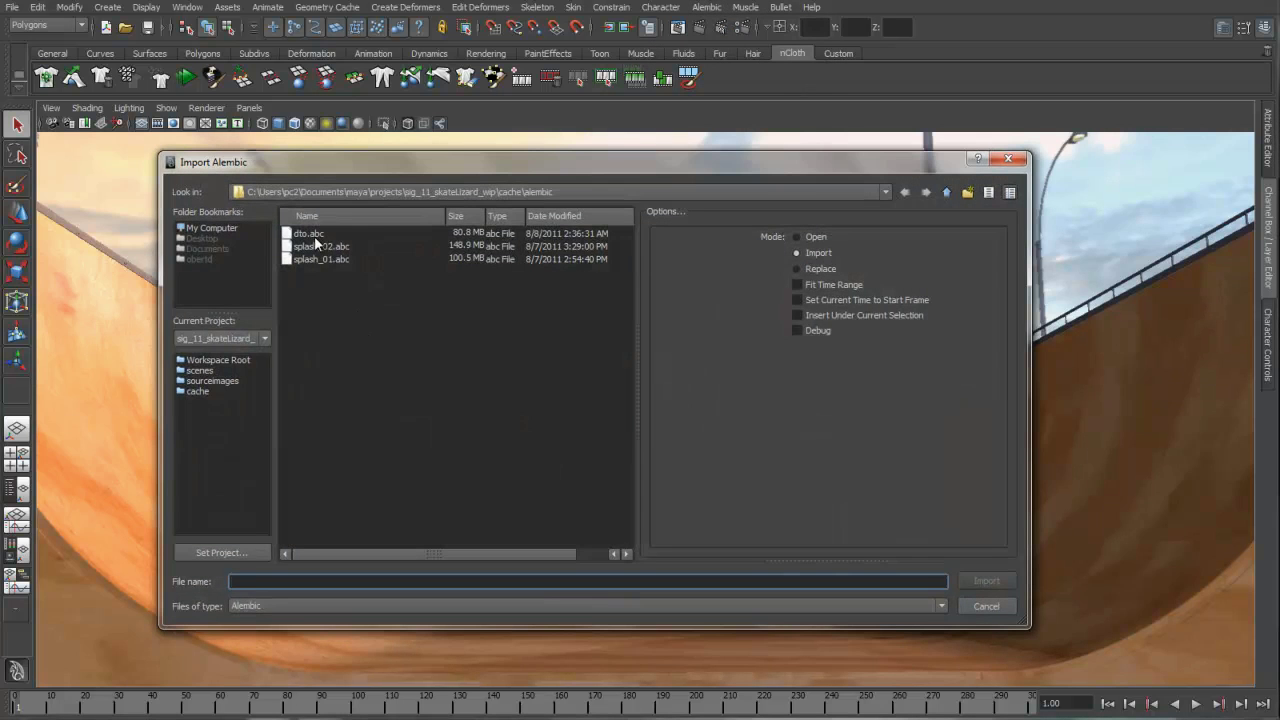
{"action": "left_click", "coordinate": [315, 236]}
{"action": "left_click", "coordinate": [986, 580]}
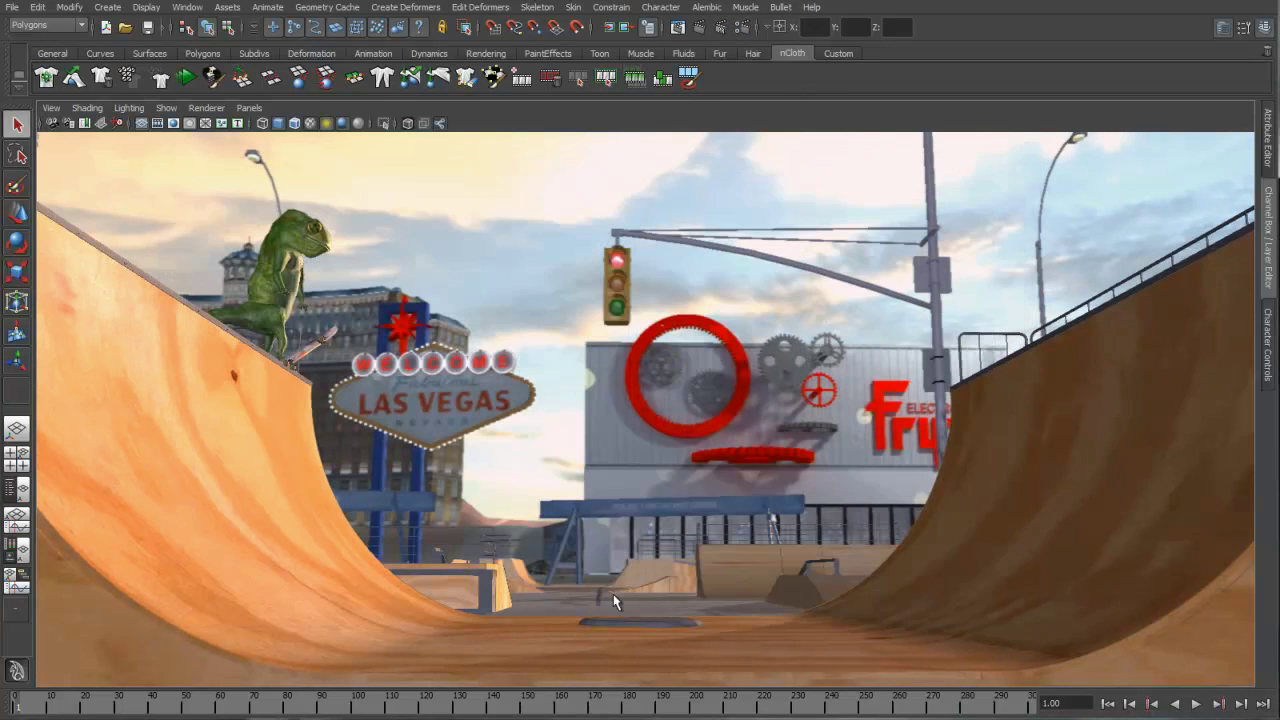
{"action": "key", "text": "alt+v"}
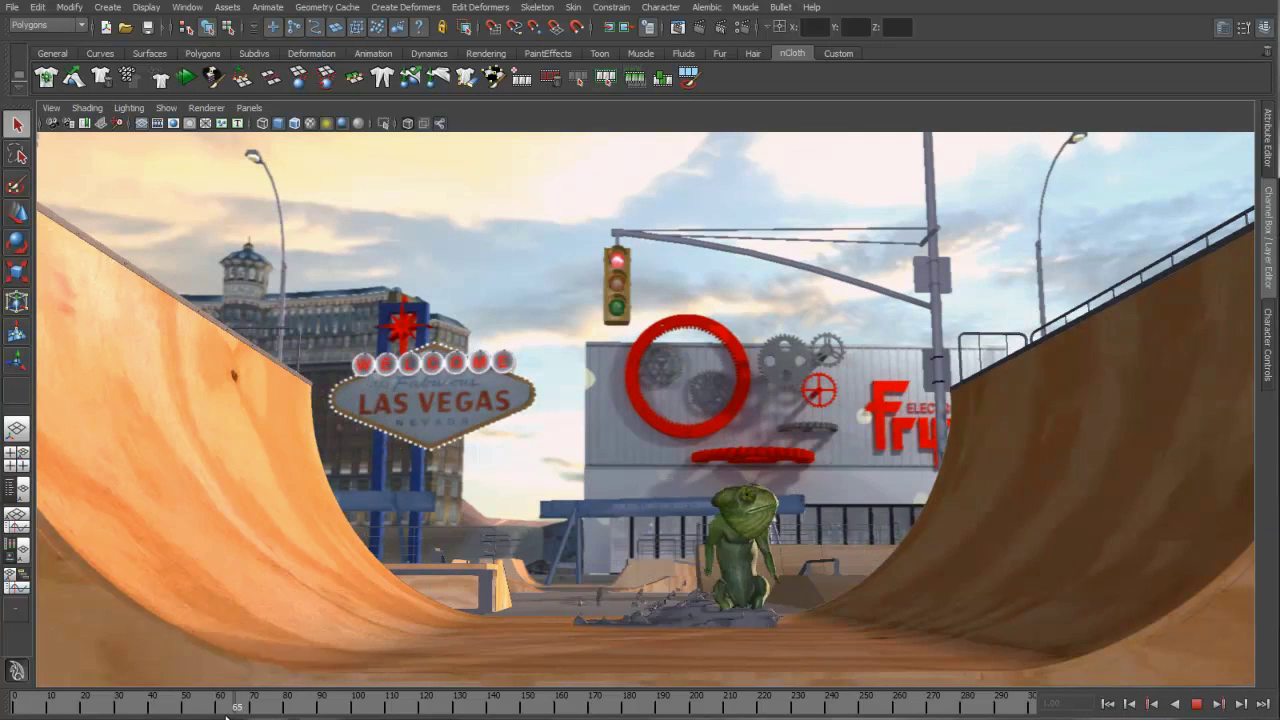
{"action": "mouse_move", "coordinate": [224, 712]}
{"action": "left_mouse_down"}
{"action": "mouse_move", "coordinate": [258, 712]}
{"action": "mouse_move", "coordinate": [210, 712]}
{"action": "mouse_move", "coordinate": [234, 712]}
{"action": "left_mouse_up"}
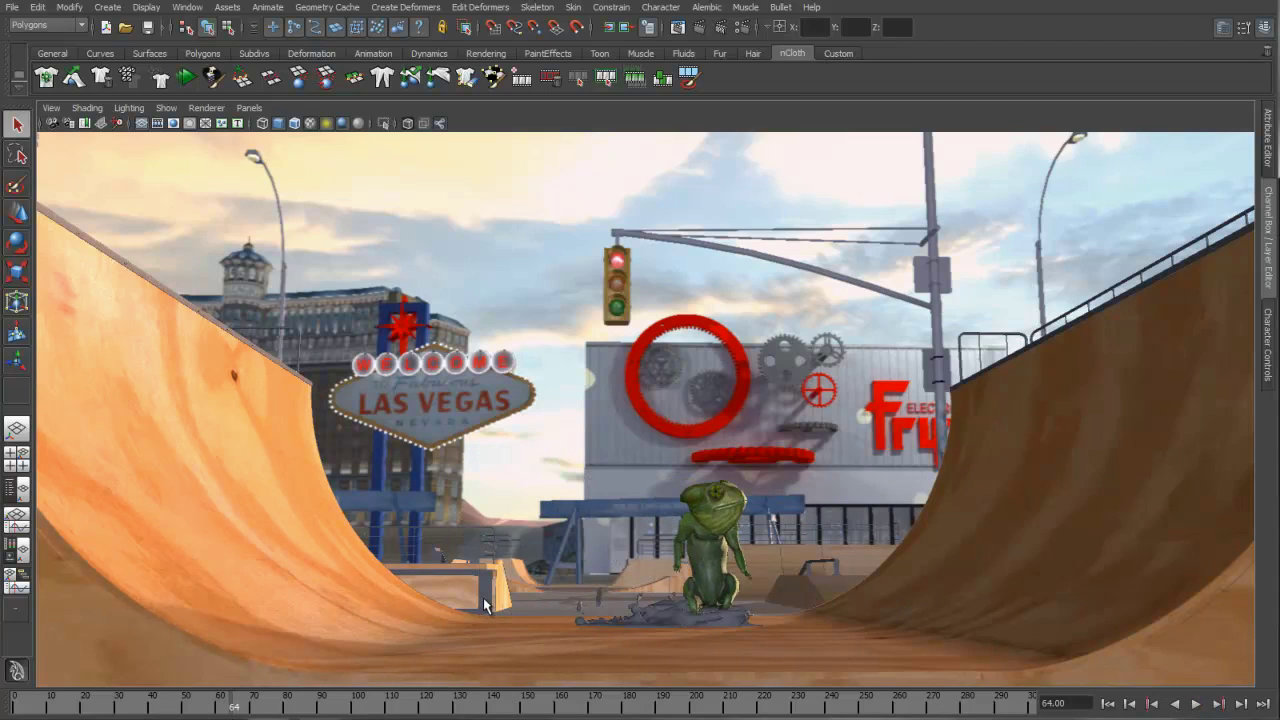